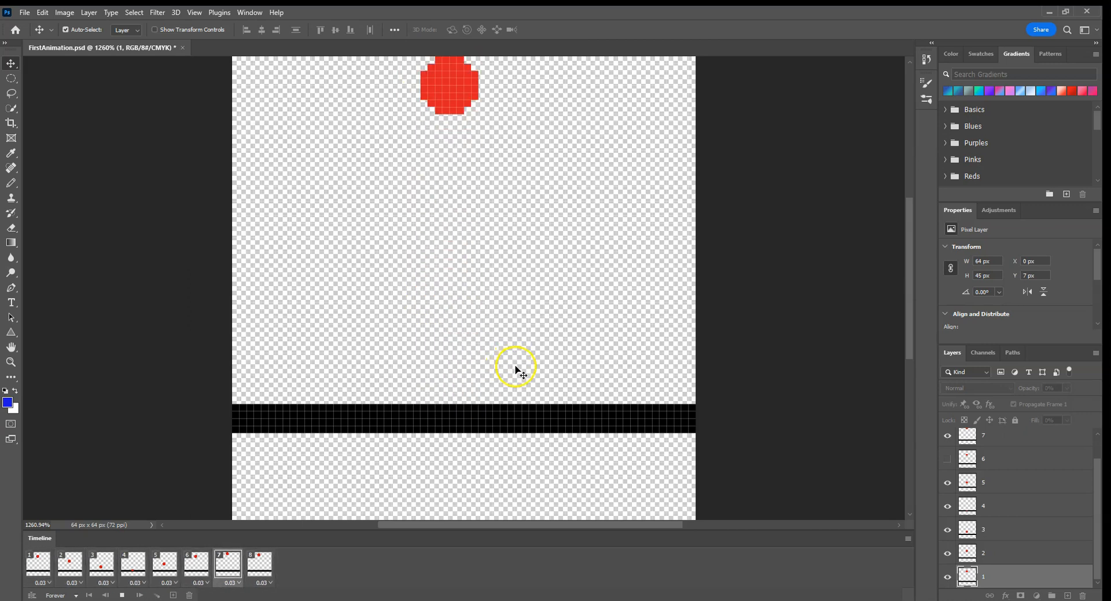
Step: Stop the animation playback and examine the ball's position in frames 2, 3 and 4
click(122, 595)
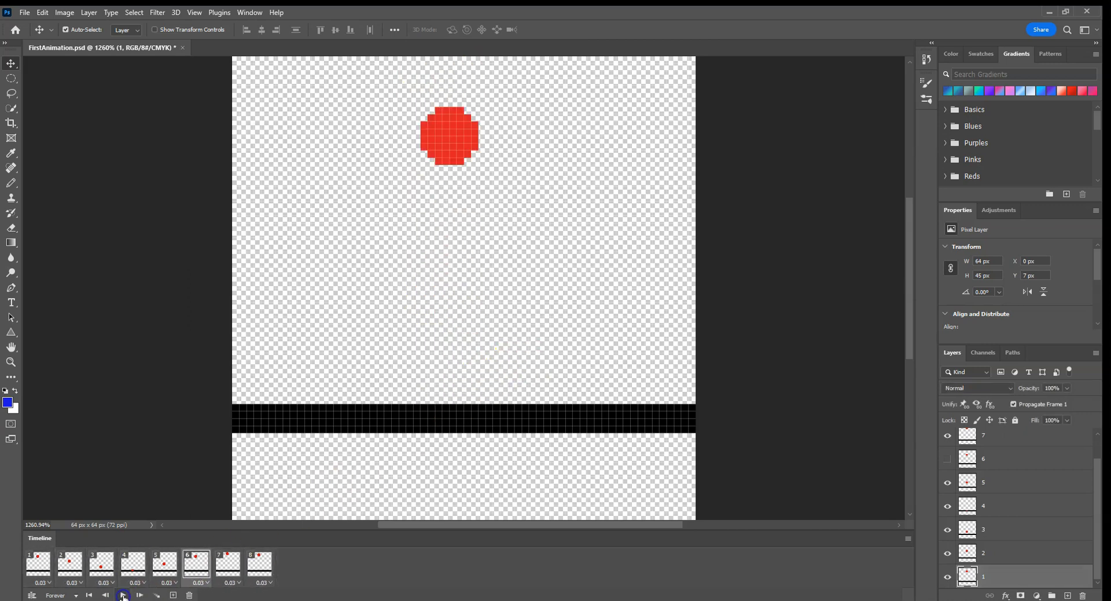
click(73, 564)
click(100, 562)
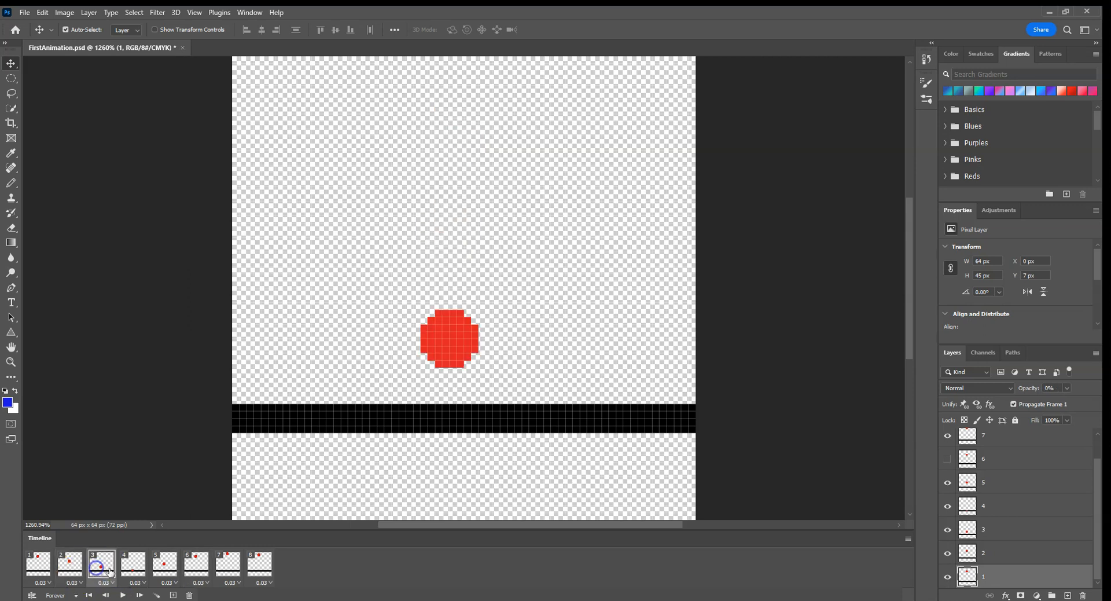
click(133, 570)
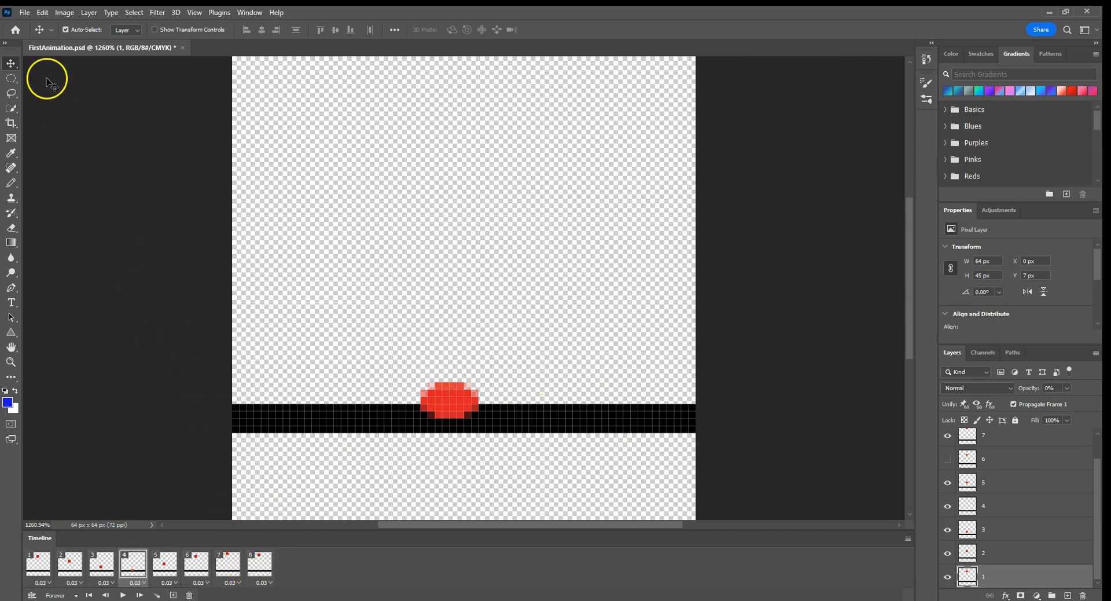
Step: Create a new transparent 64 x 64 pixel RGB document at 72 pixels/inch and fit it to the view
click(26, 12)
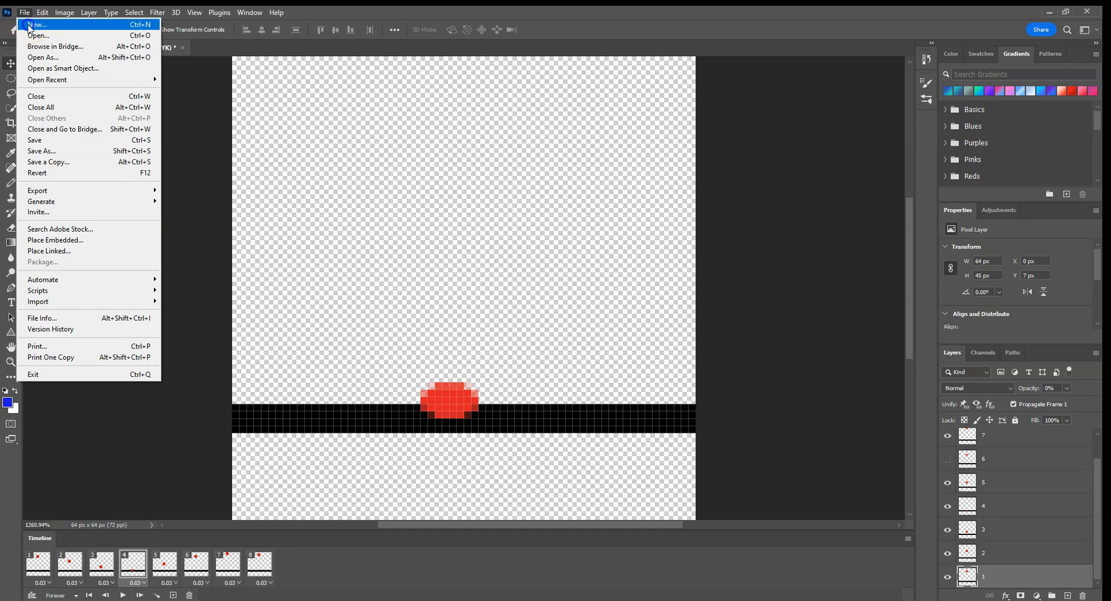
click(32, 25)
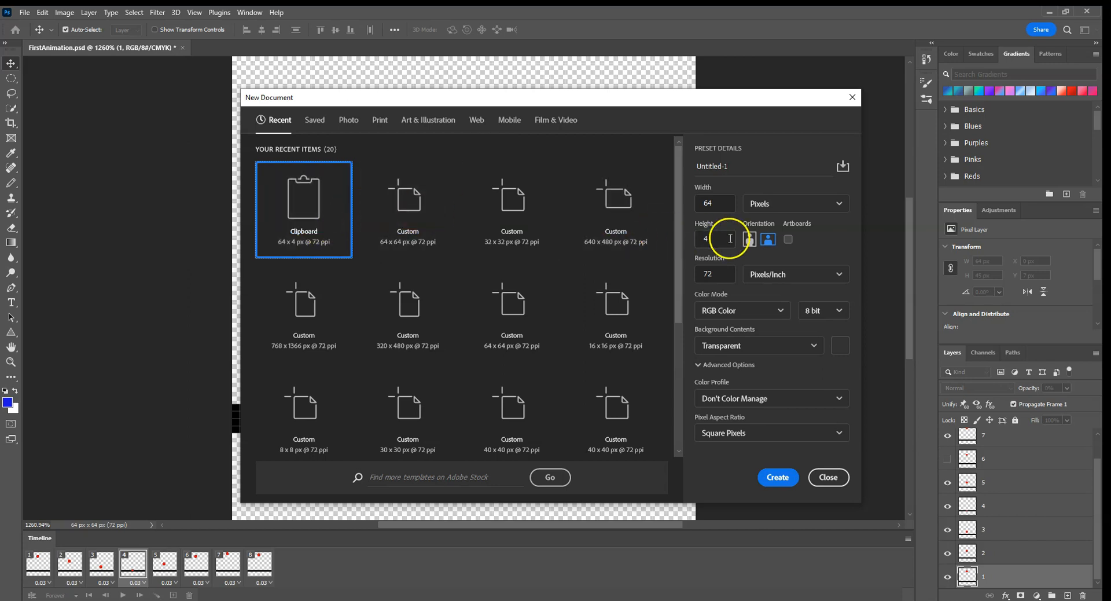
double_click(704, 240)
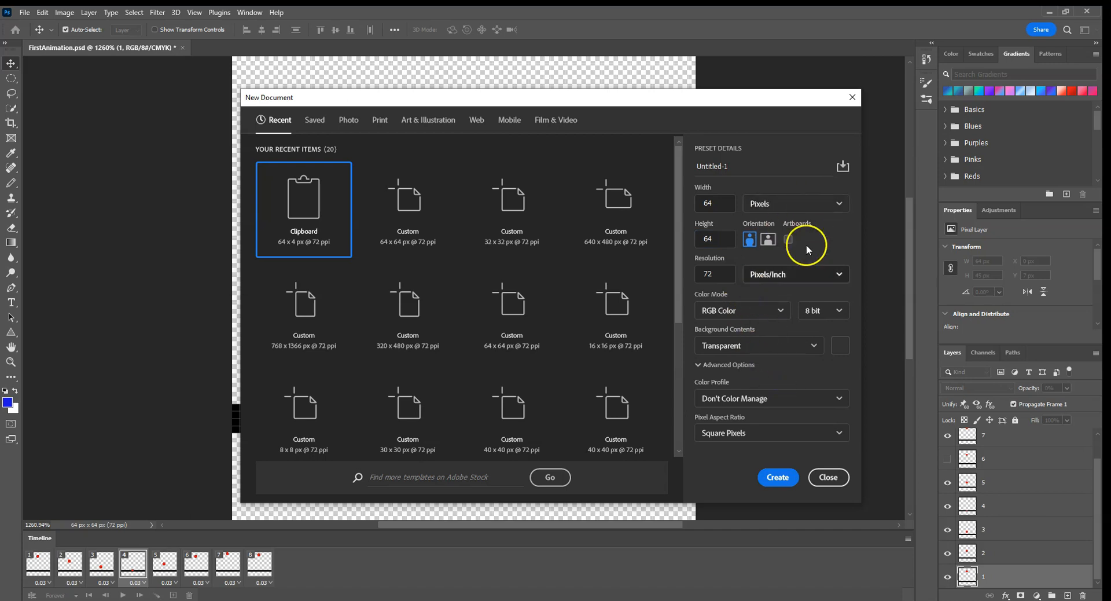
click(778, 477)
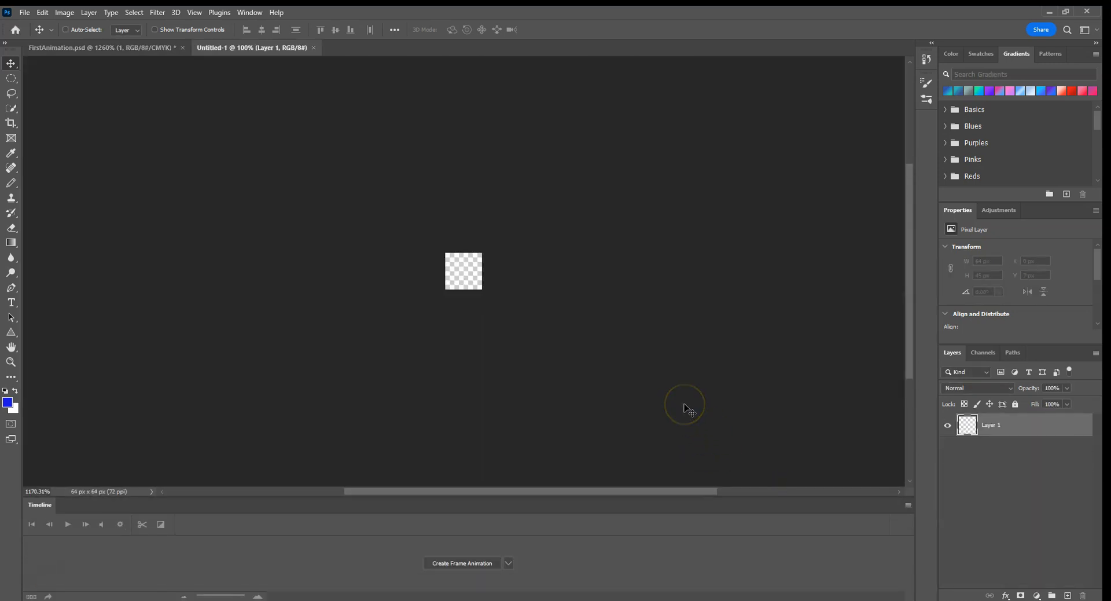
key(ctrl+0)
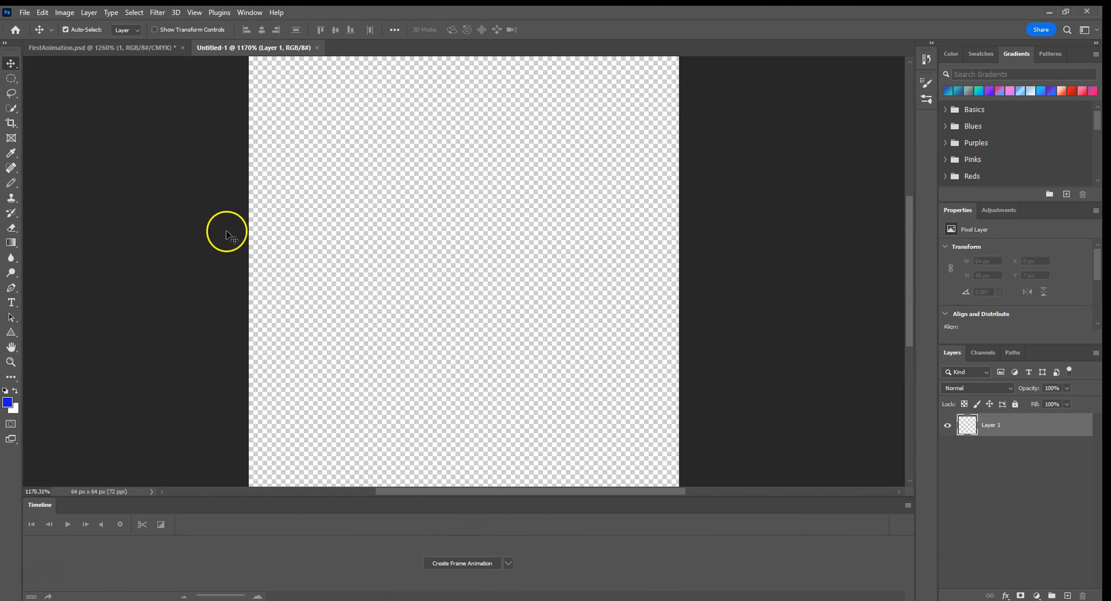
Step: Hide the Timeline and pencil a black ground strip 4 px high along the full bottom edge of the canvas
click(249, 12)
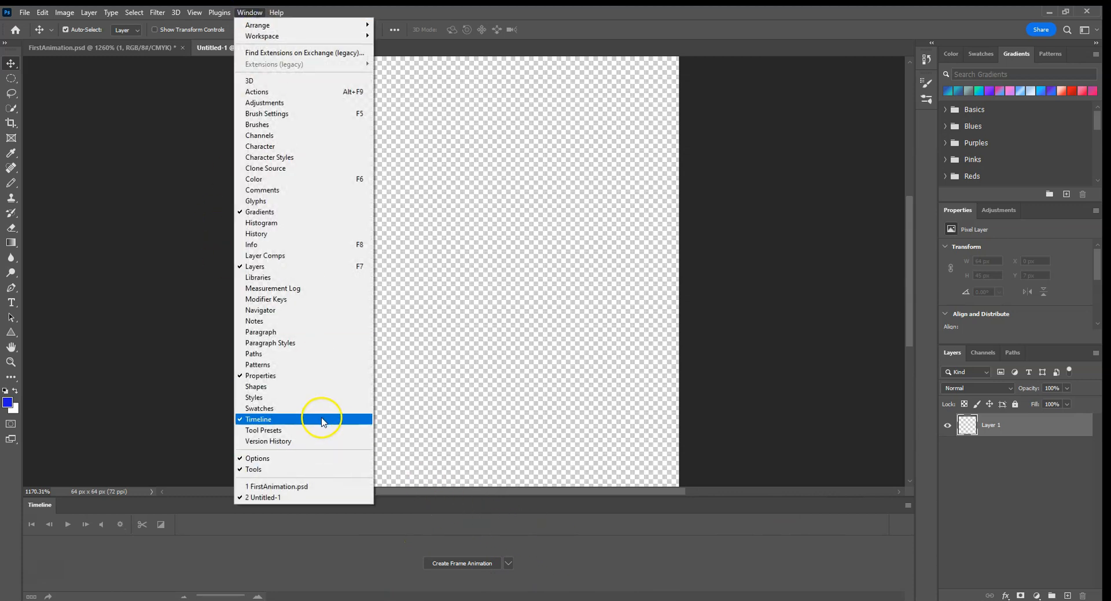
click(322, 422)
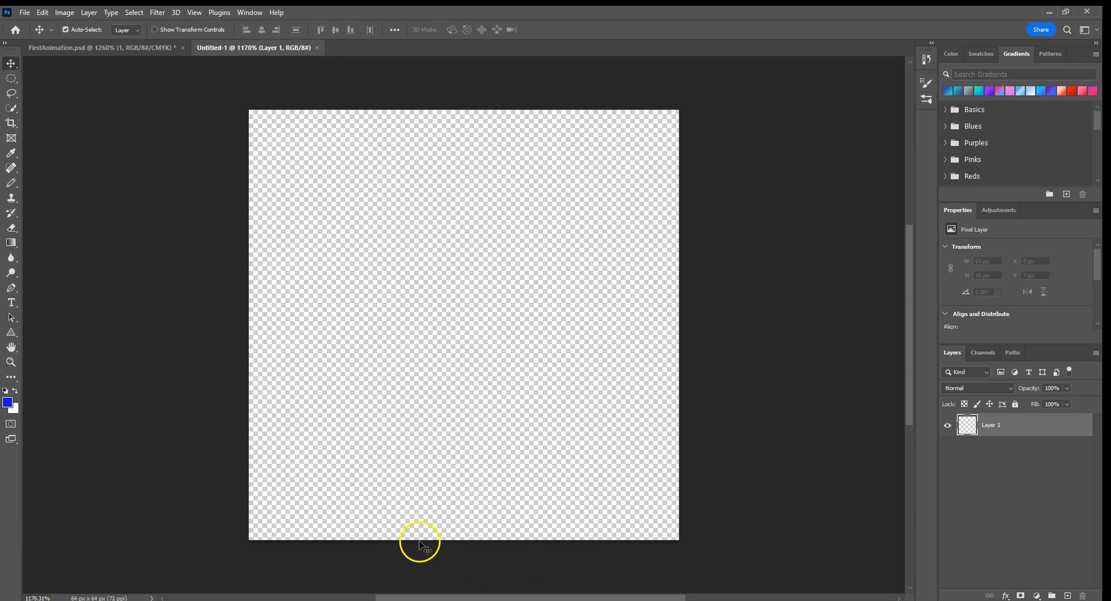
click(11, 182)
click(5, 390)
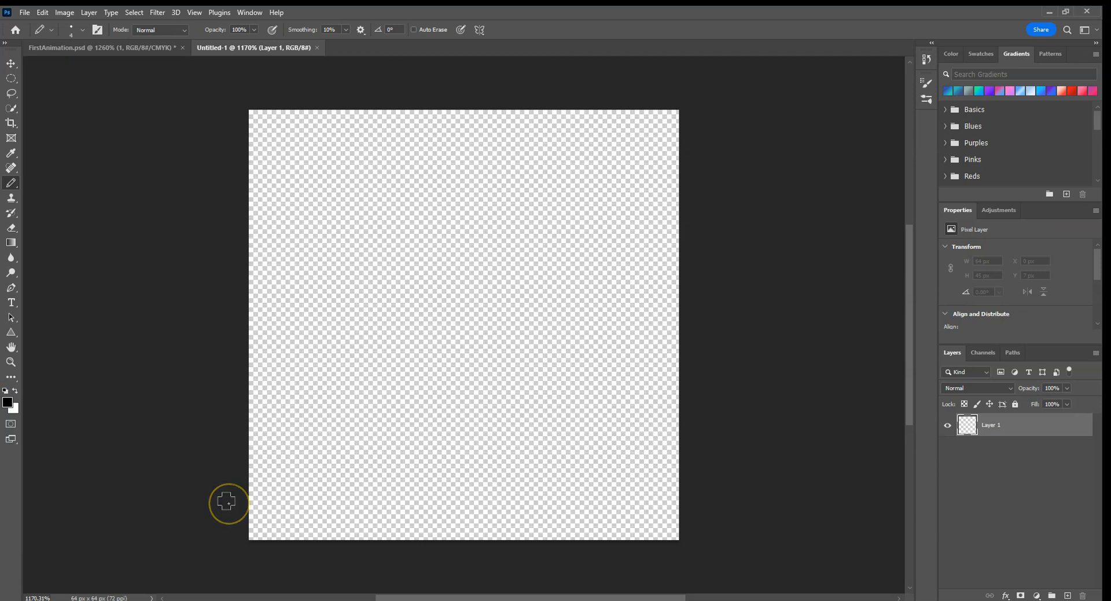
drag(255, 533, 672, 528)
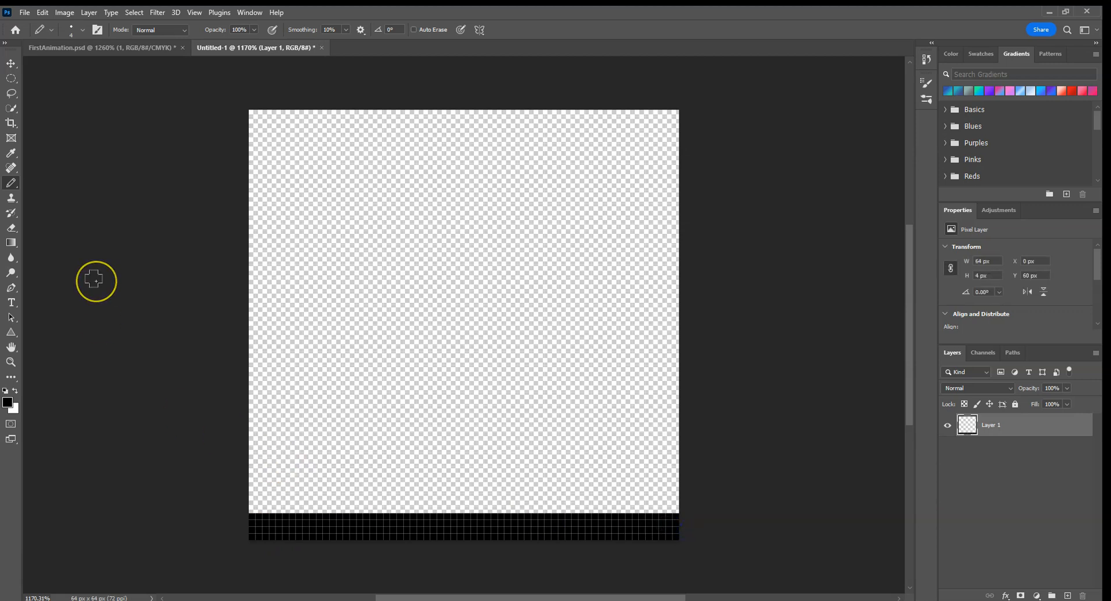
Step: Stamp a ball in blue (#260ce9) near the canvas's upper-left corner with the Pencil at size 8
key(bracketright)
key(bracketright)
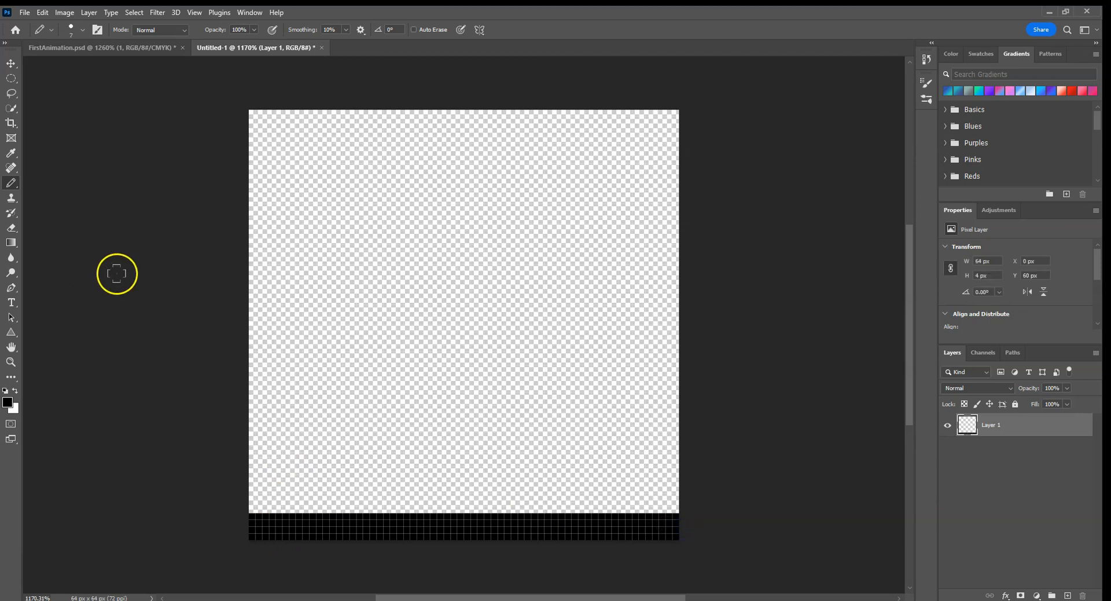
click(7, 402)
click(558, 193)
click(538, 157)
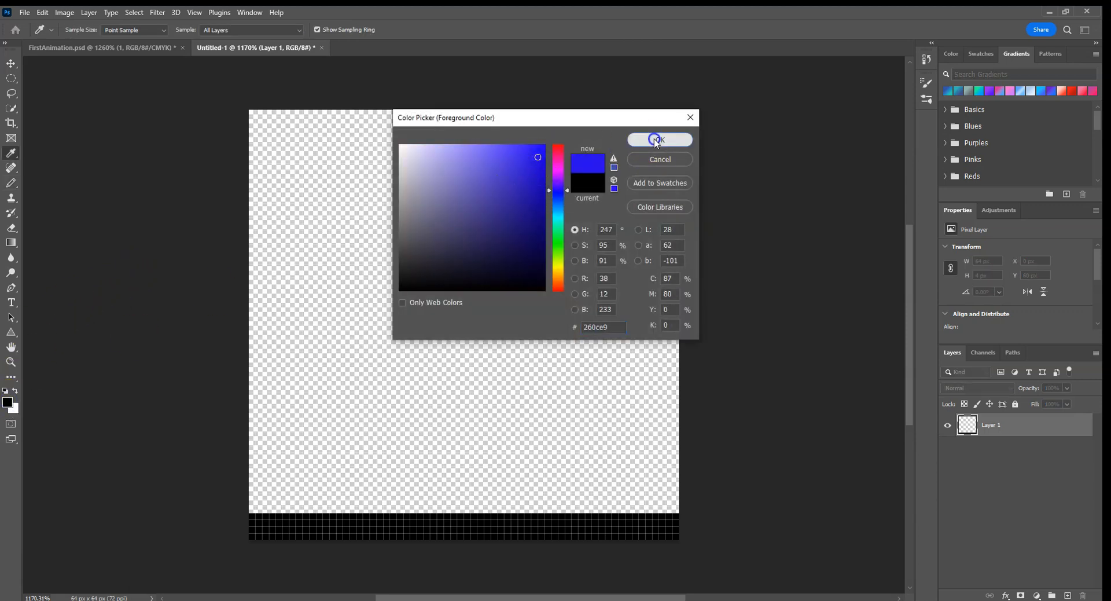
click(657, 139)
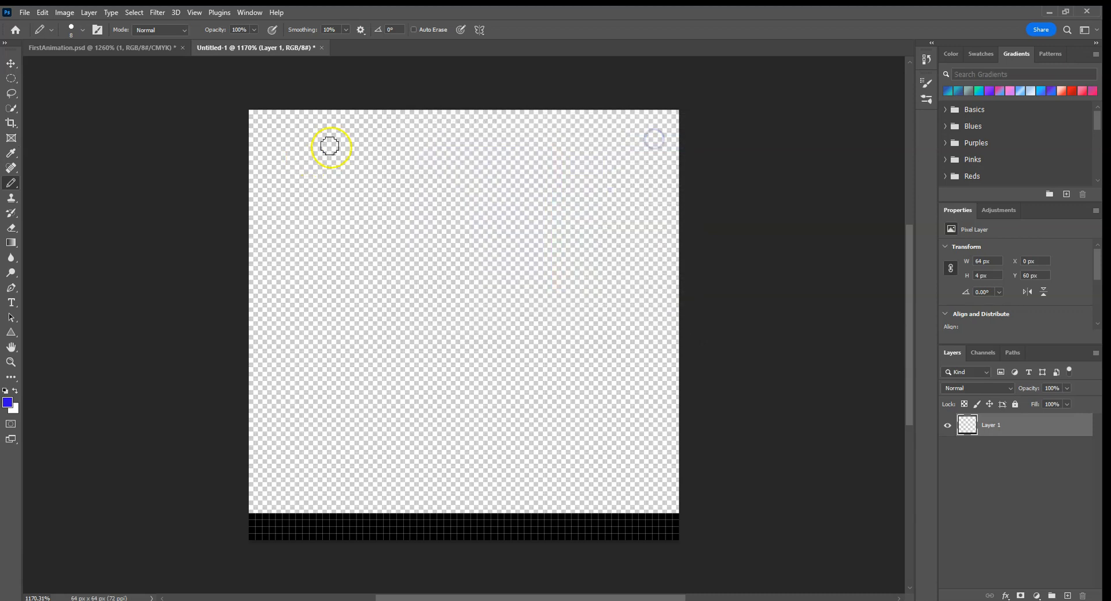
click(283, 158)
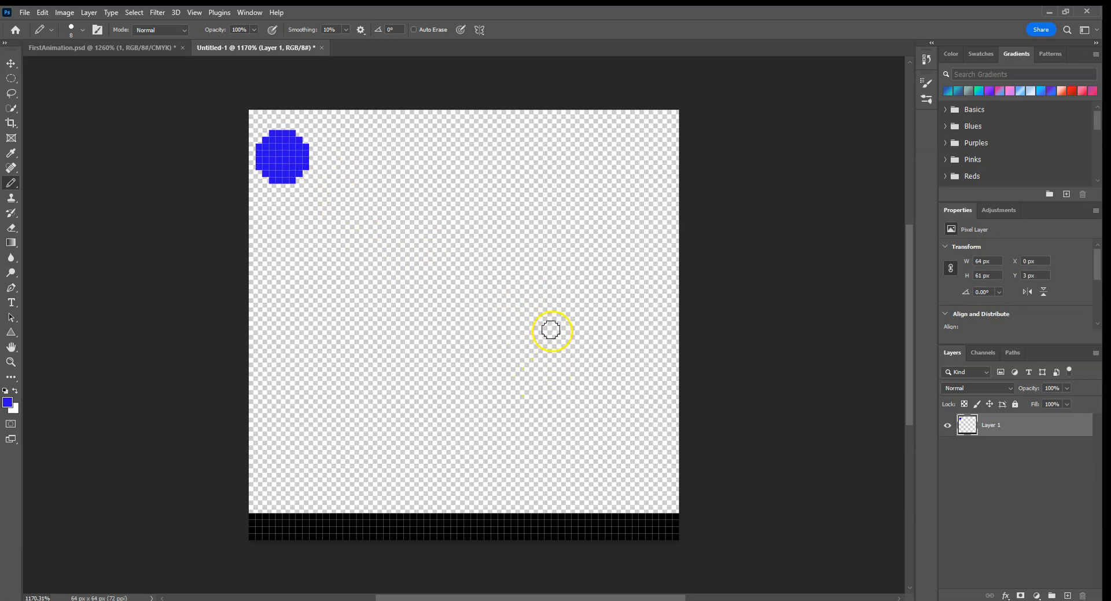
Step: Try a descending diagonal path of three more blue balls, and undo those three
click(332, 237)
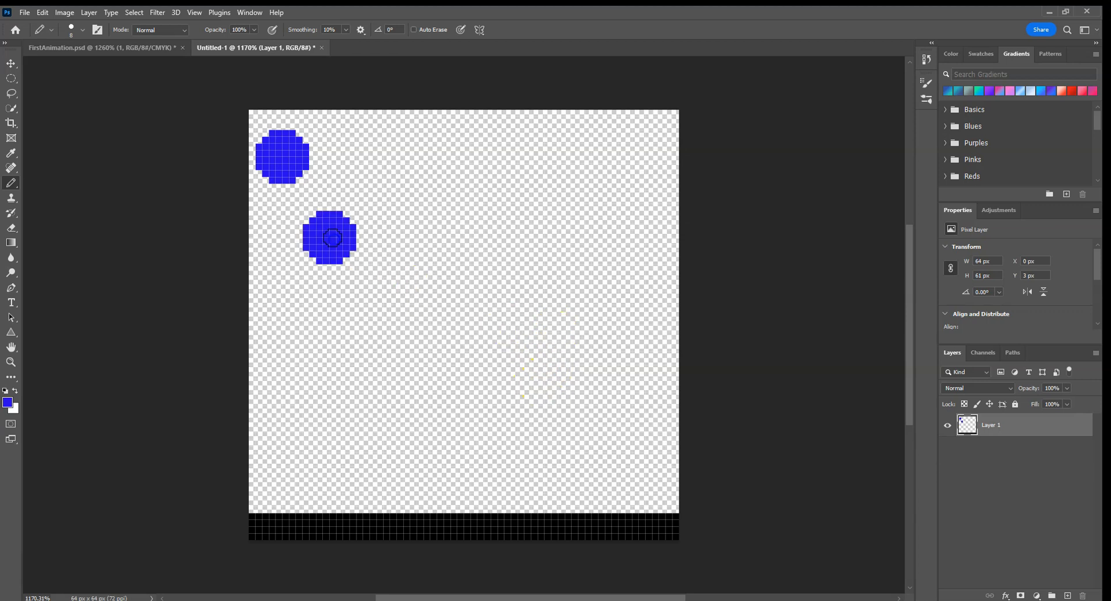
click(390, 318)
click(451, 412)
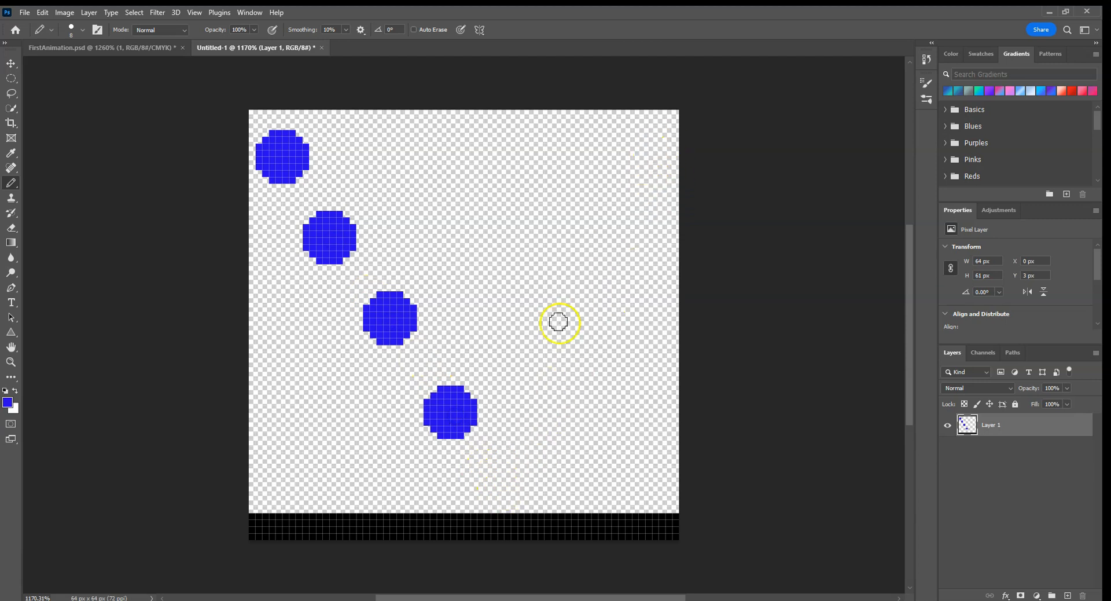
key(ctrl+z)
key(ctrl+z)
key(ctrl+z)
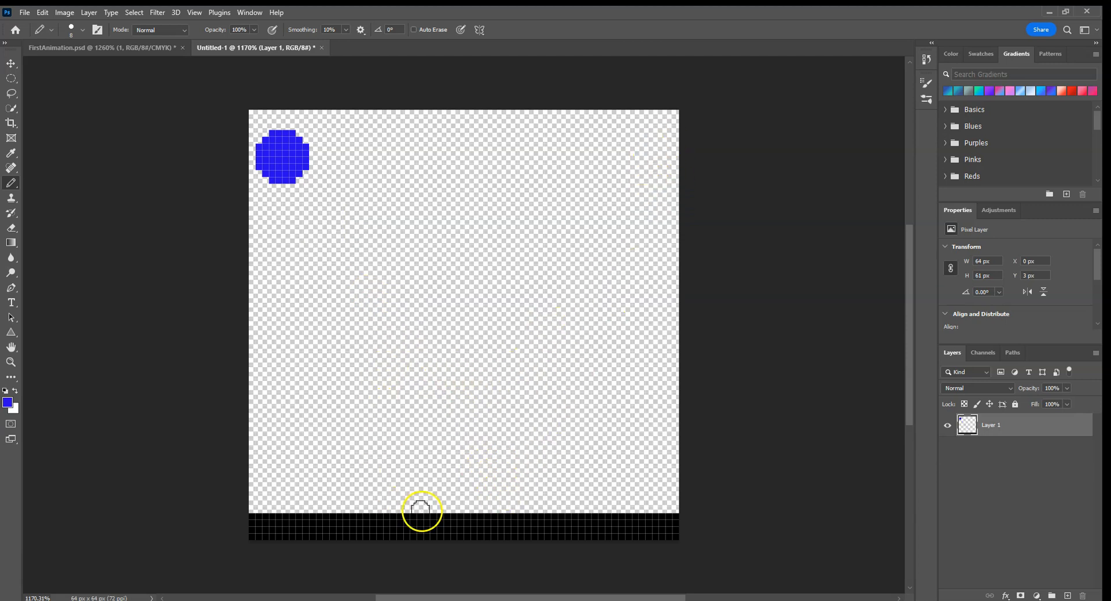
Step: Try a bounce path with a blue ball on the ground, two on the descent and two on the rise, undoing the rising pair
click(467, 505)
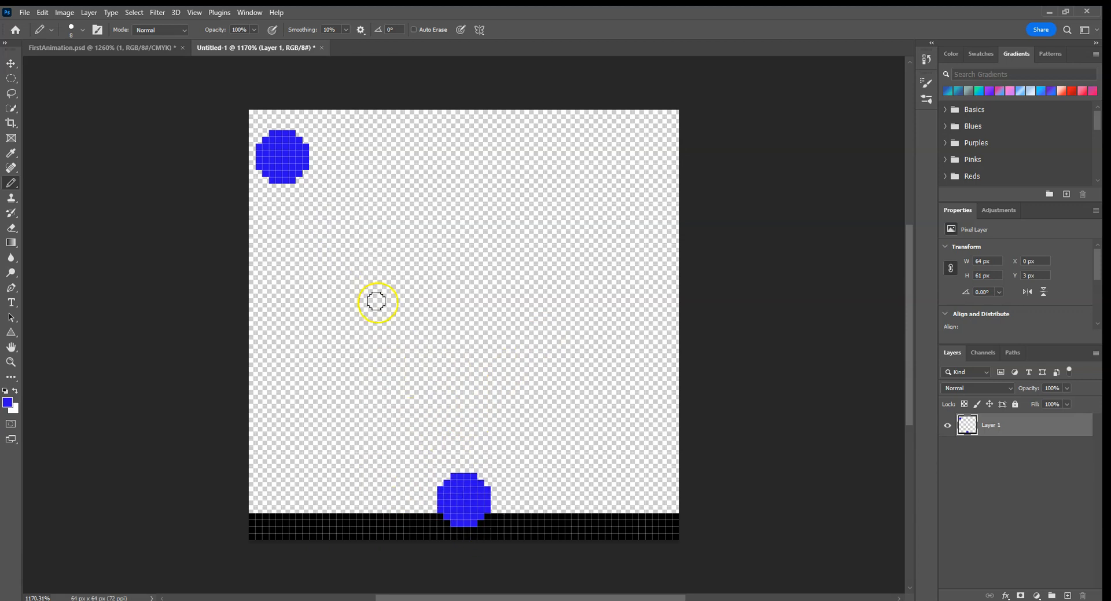
click(351, 279)
click(416, 385)
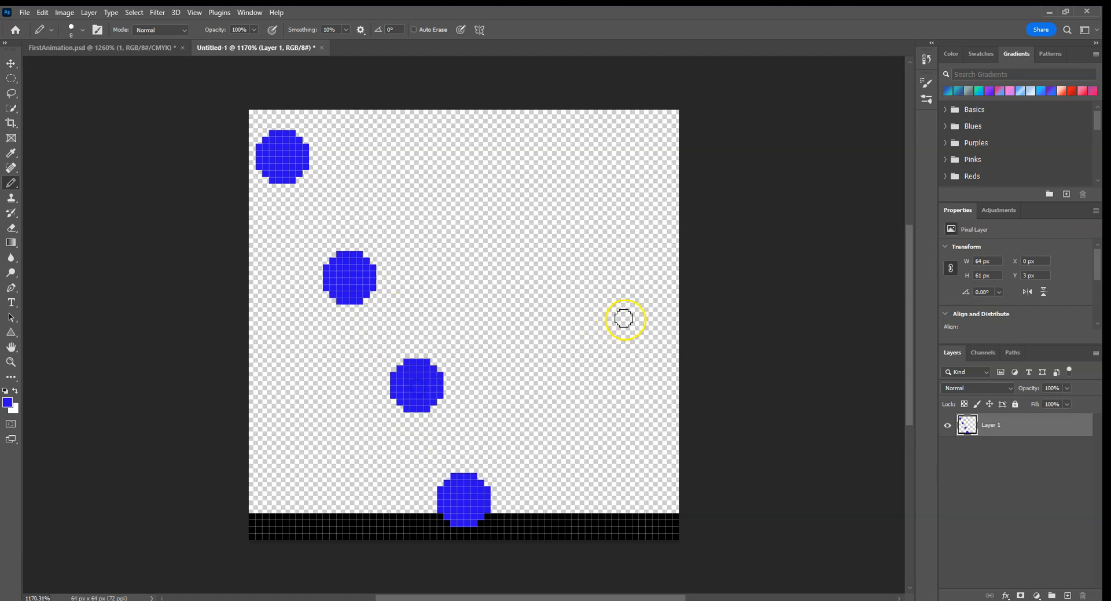
click(558, 365)
click(638, 236)
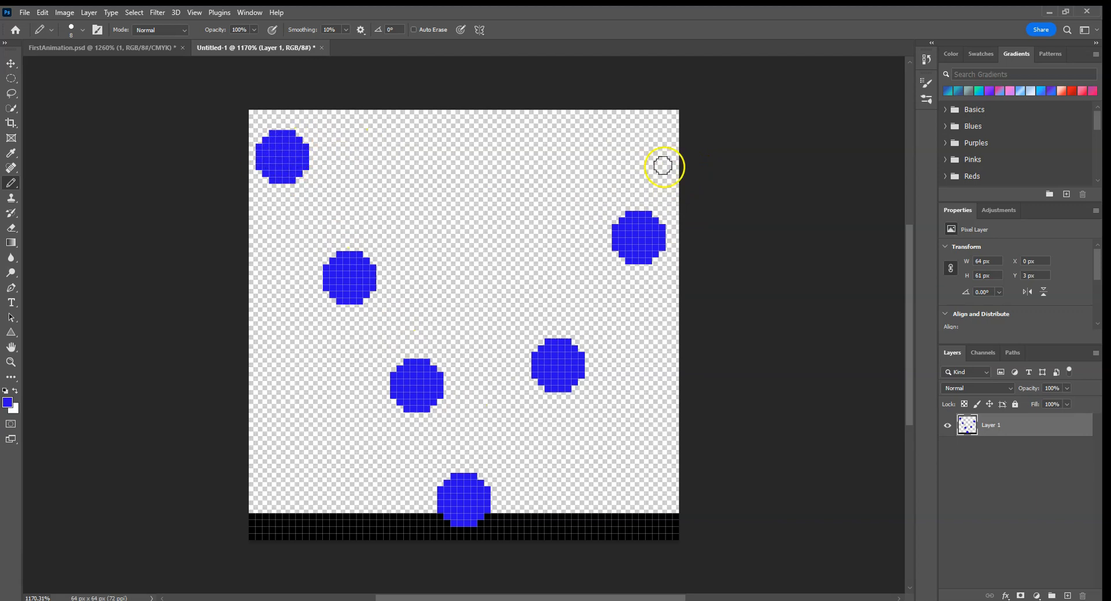
key(ctrl+z)
key(ctrl+z)
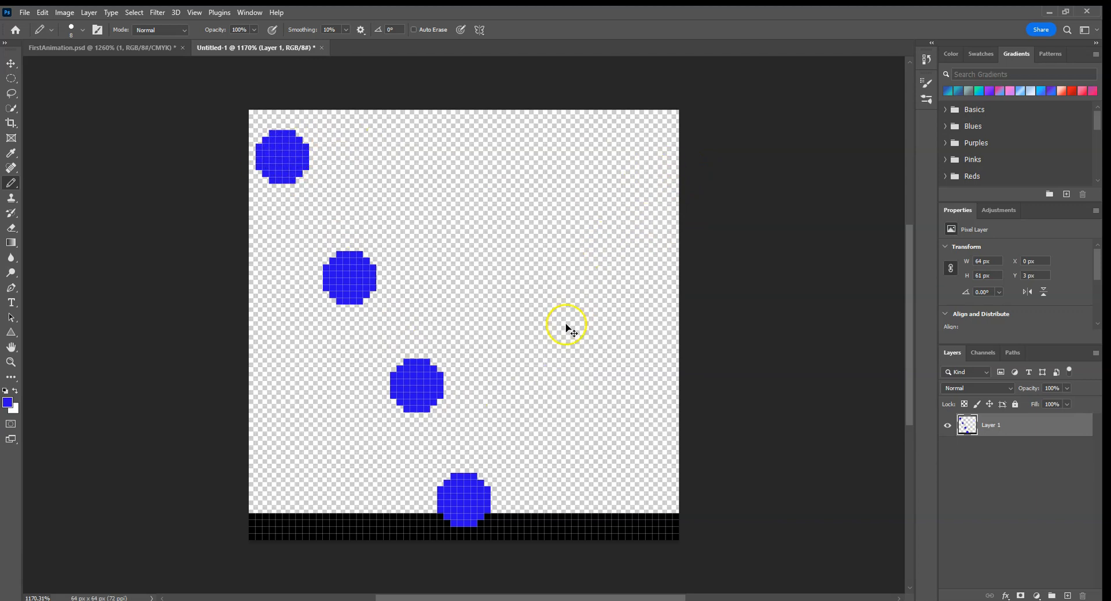
Step: Try three blue balls rising to the canvas's upper-right corner, and undo every trial ball except the first one
click(529, 393)
click(585, 284)
click(645, 177)
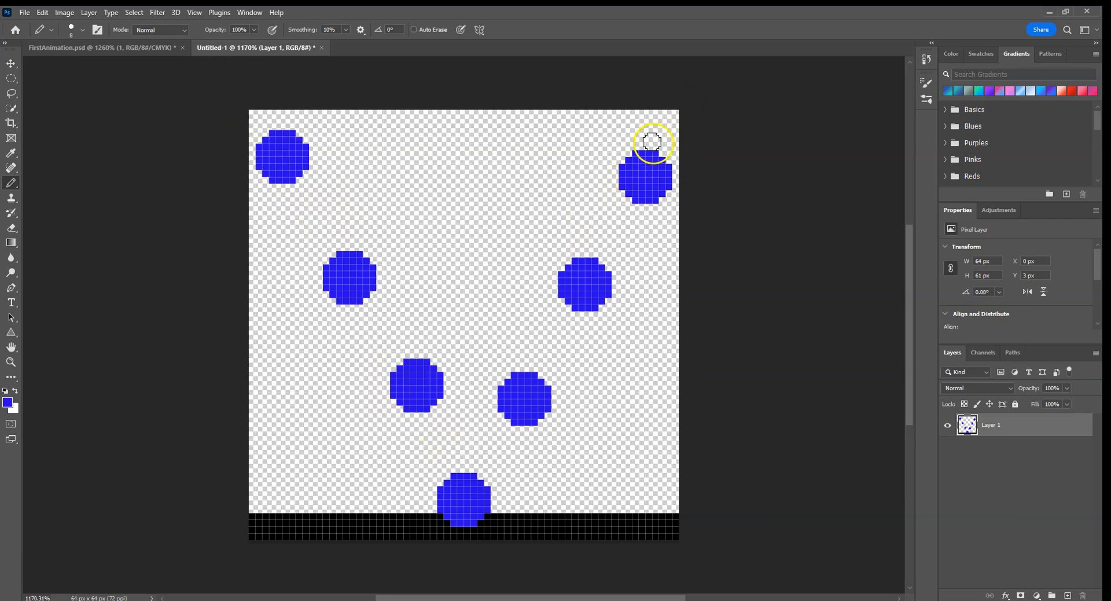
key(ctrl+z)
key(ctrl+z)
key(ctrl+z)
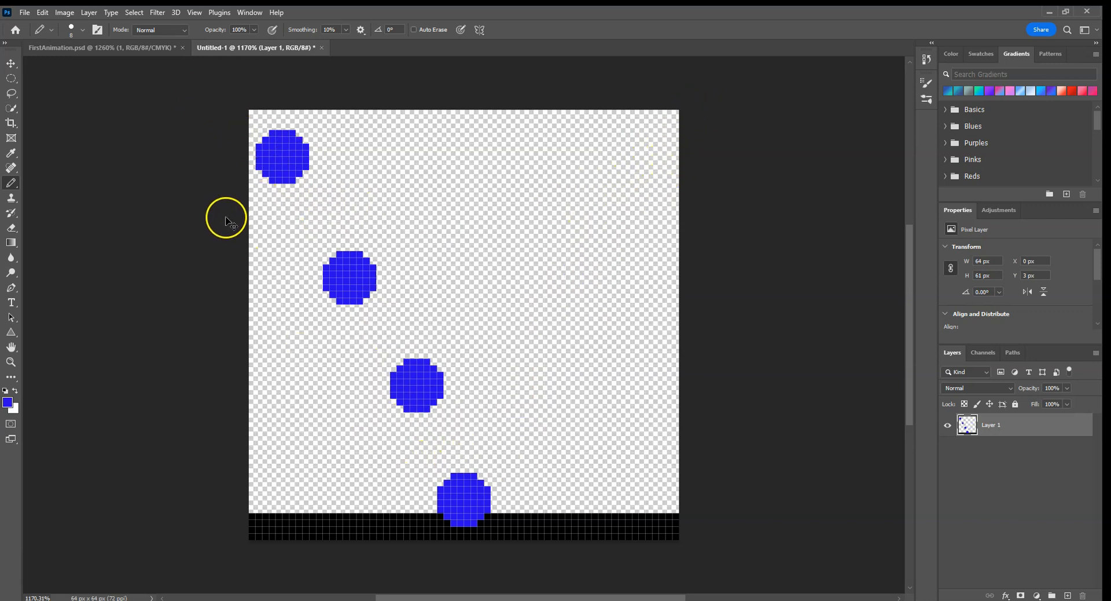
key(ctrl+z)
key(ctrl+z)
key(ctrl+z)
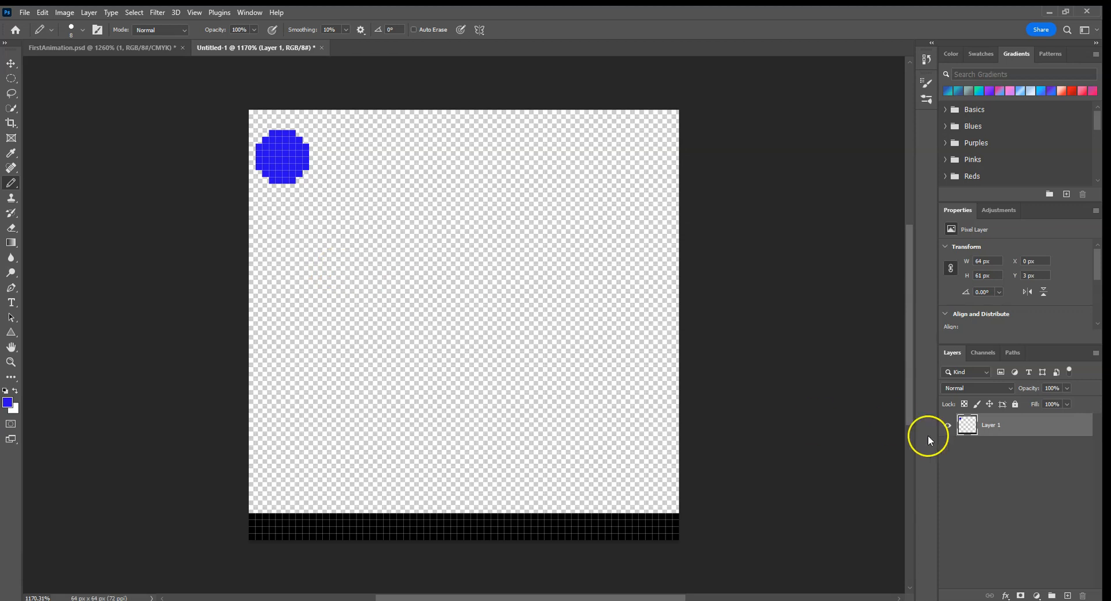
Step: Rename the ball layer as 1 and duplicate it as layer 2
text(1)
click(994, 466)
click(985, 429)
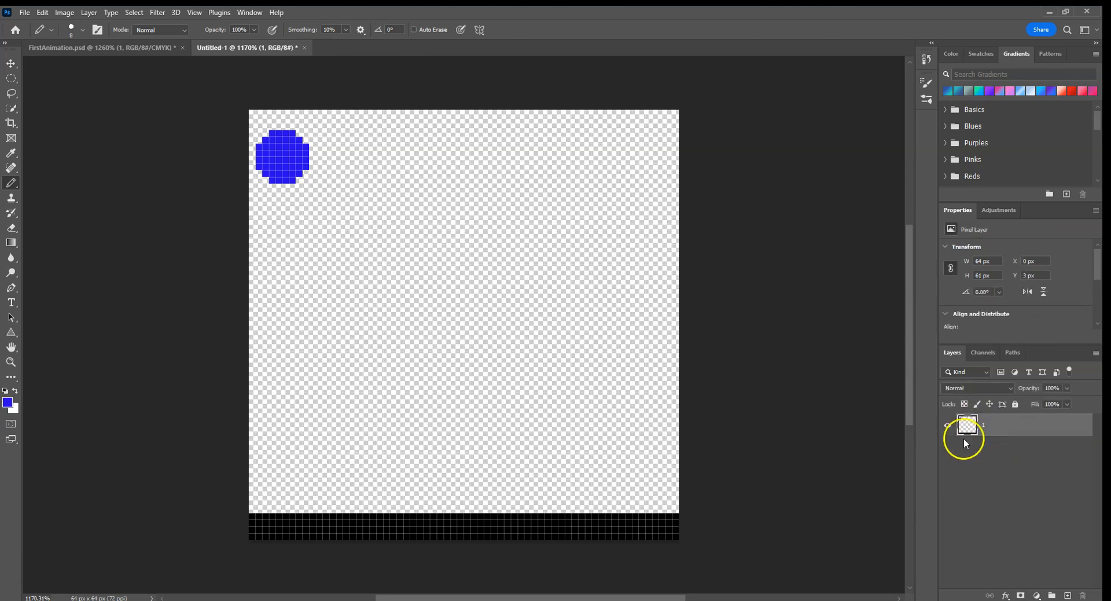
right_click(991, 424)
click(926, 164)
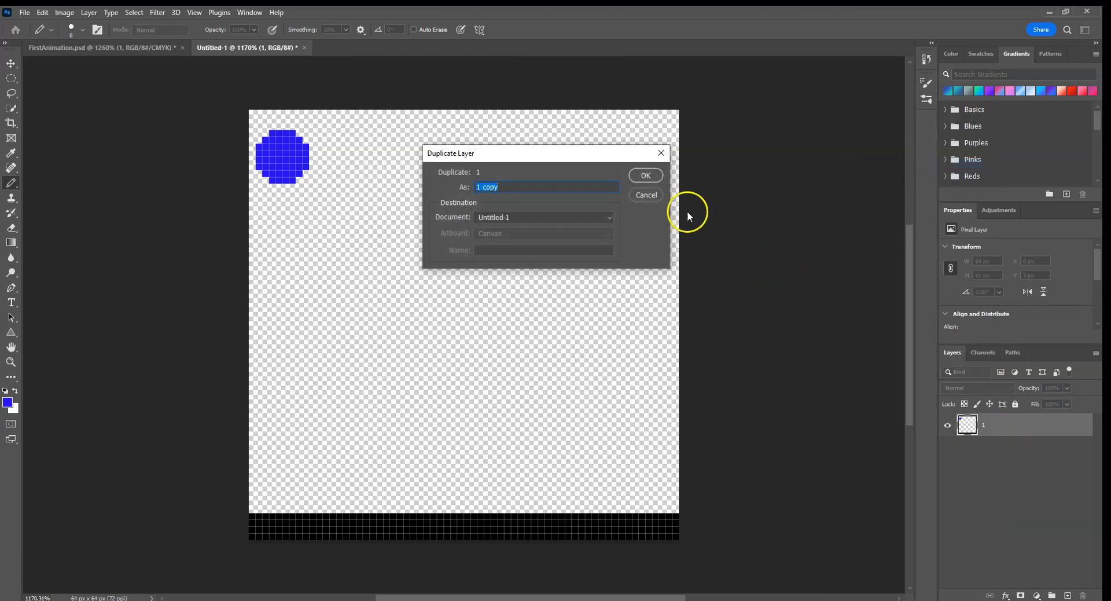
click(646, 175)
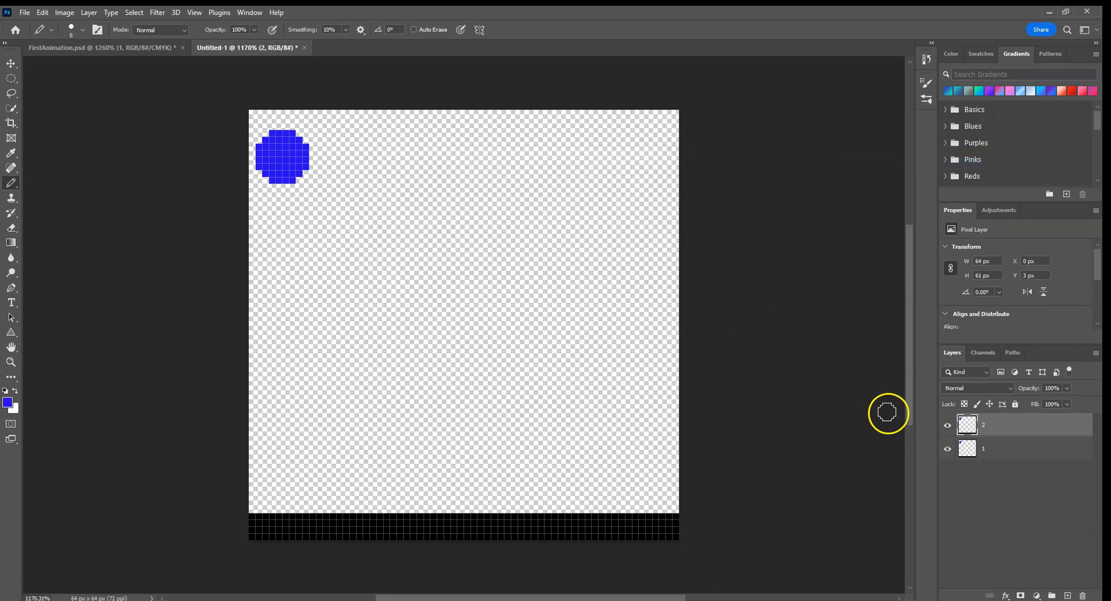
Step: Toggle layer 1's visibility off and on, and duplicate layer 2 as layer 3
click(949, 448)
click(949, 447)
right_click(999, 426)
click(955, 158)
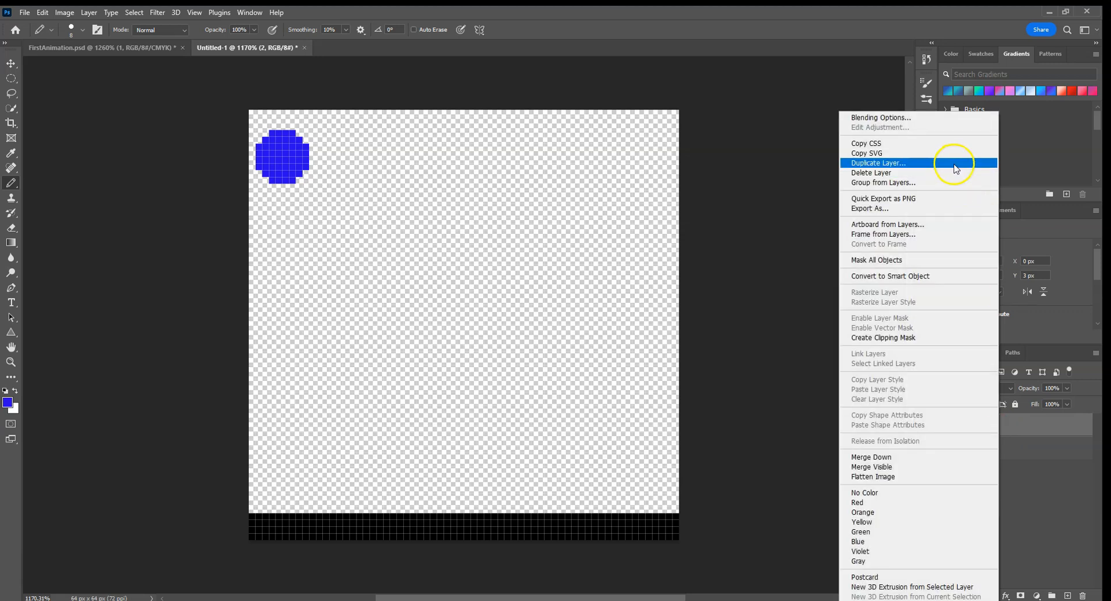
text(3)
click(646, 175)
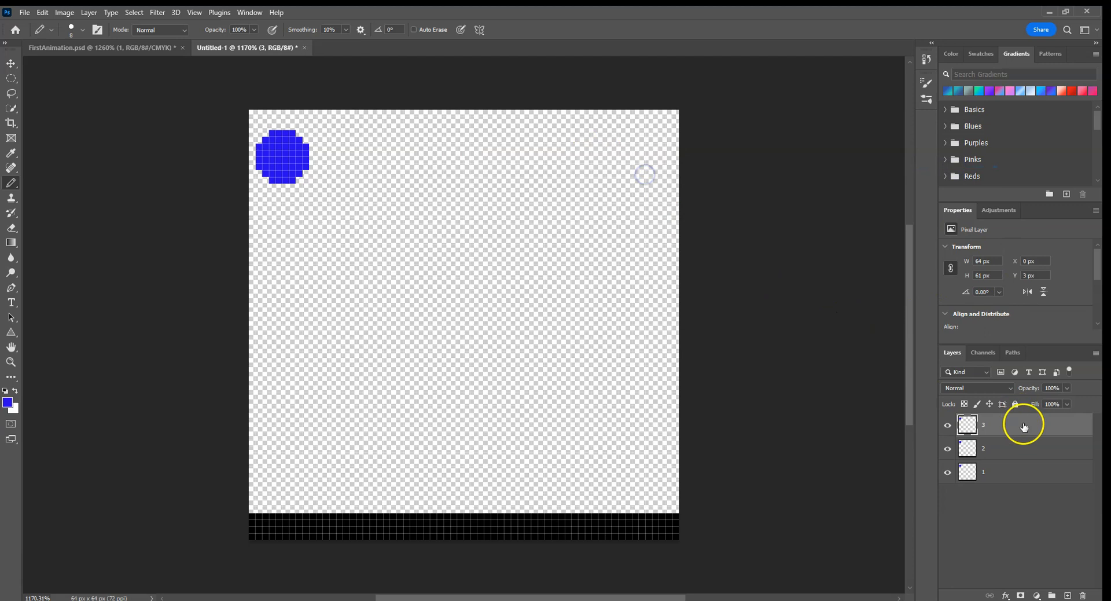
Step: Duplicate layer 3 as layer 4, and layer 4 as layer 5
right_click(1018, 425)
click(955, 158)
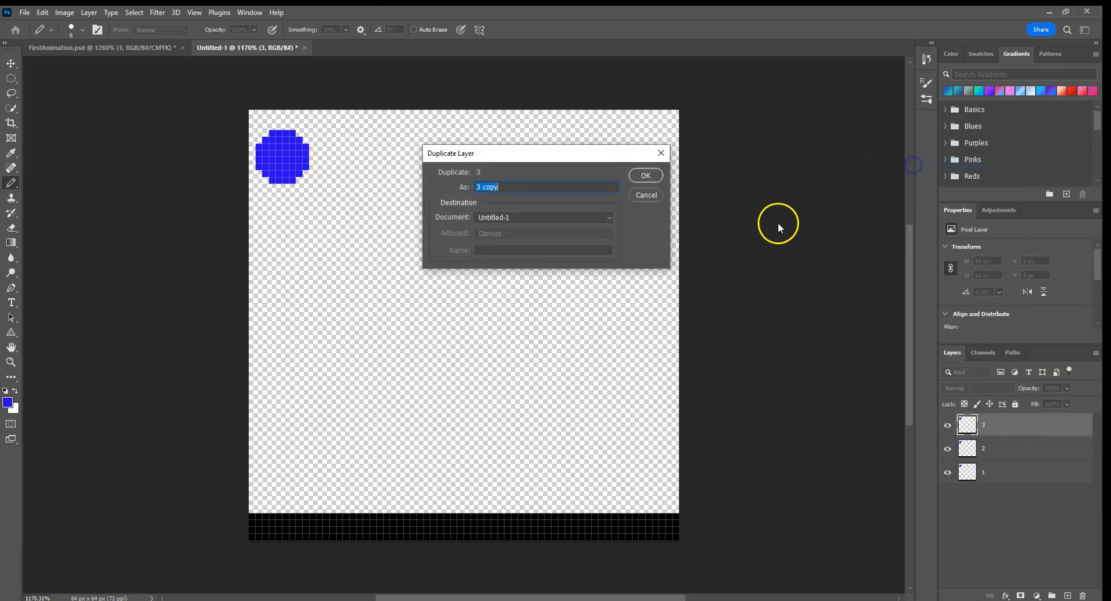
click(644, 174)
right_click(980, 424)
click(868, 163)
text(5)
click(643, 176)
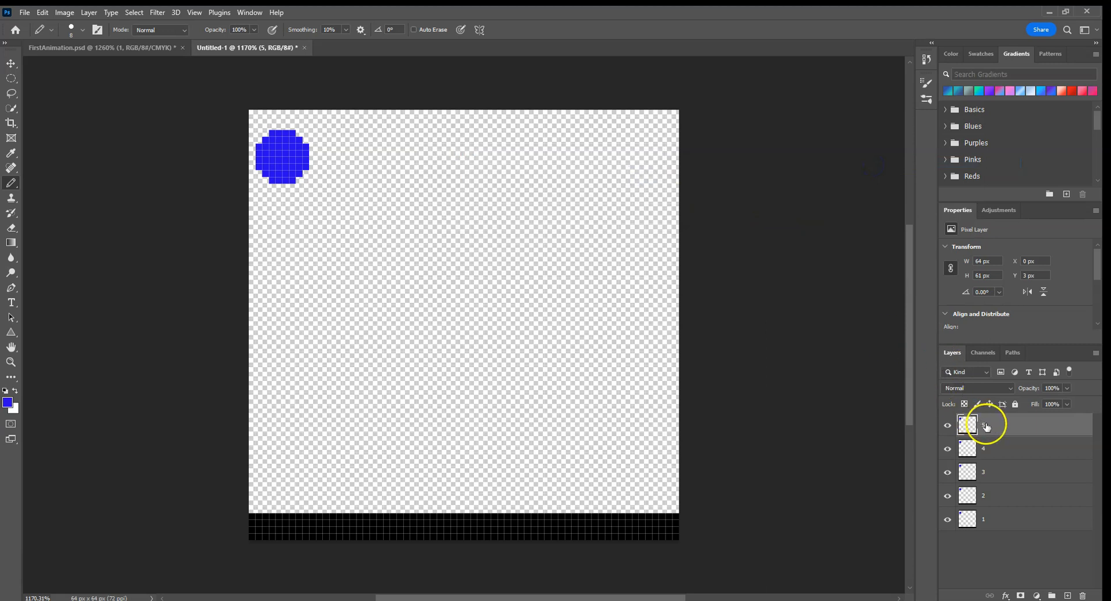
Step: Duplicate layer 5 as layer 6, and layer 6 as layer 7
right_click(987, 427)
click(946, 161)
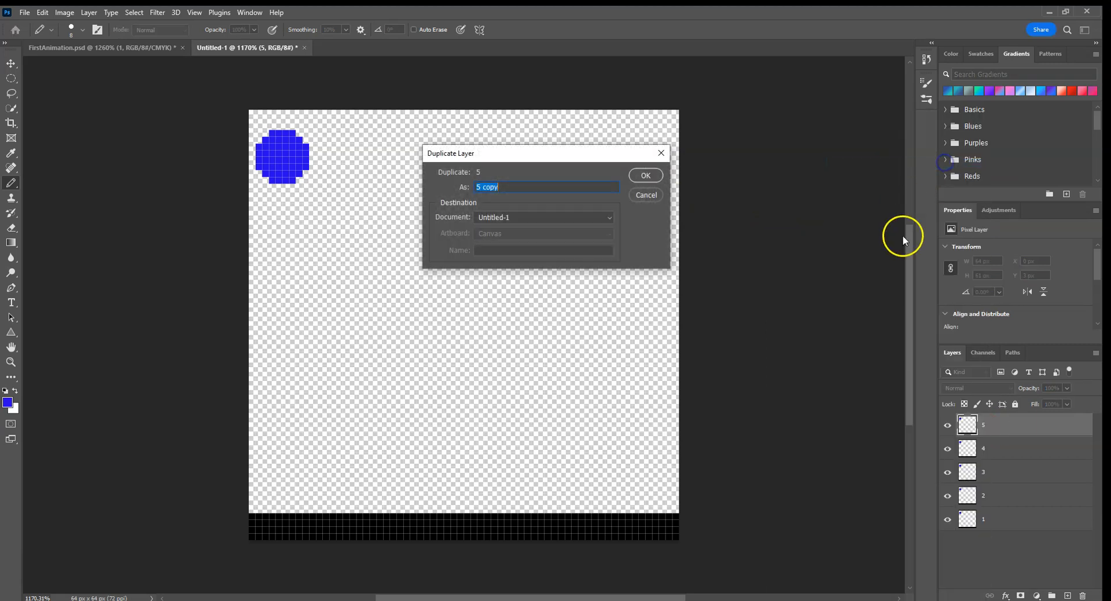
text(6)
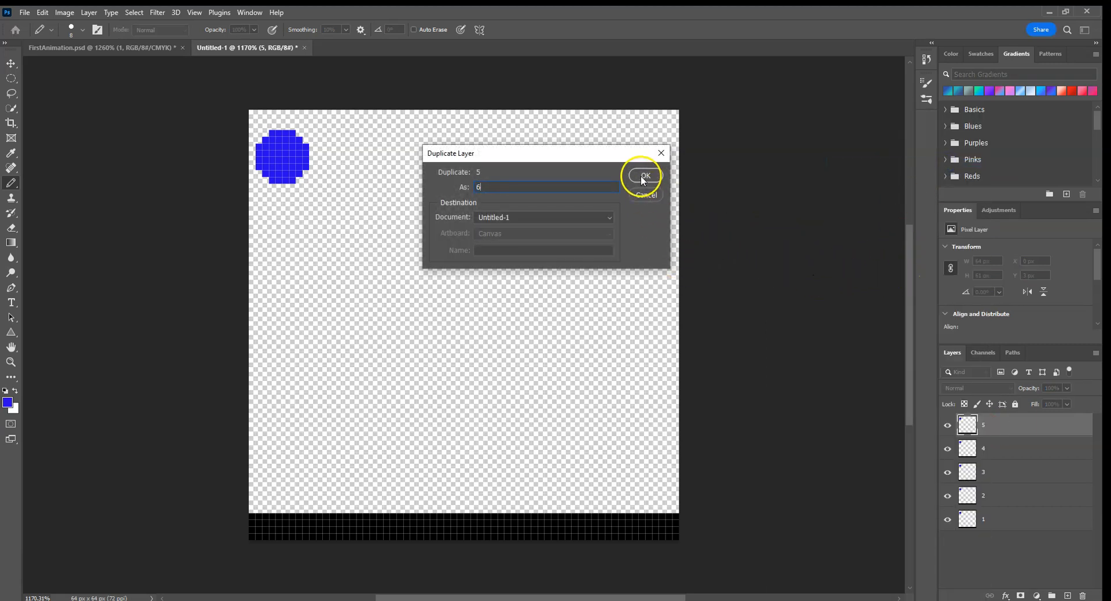
click(643, 176)
right_click(985, 425)
click(910, 162)
text(7)
click(629, 176)
Step: Duplicate layer 7 as layer 8
right_click(993, 424)
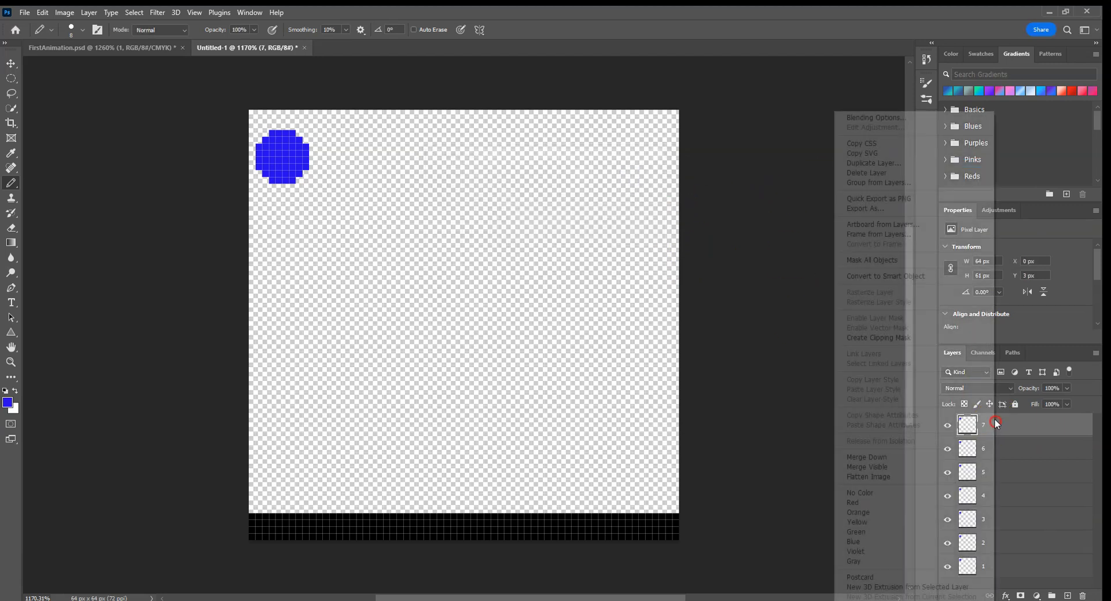
click(943, 168)
text(8)
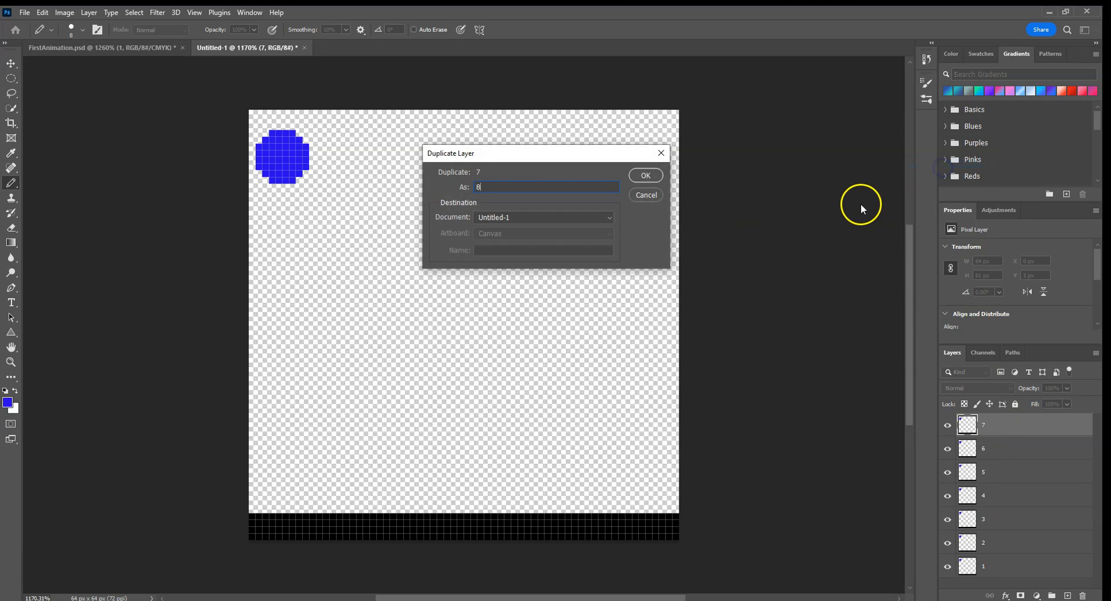
click(639, 180)
Step: Try moving the second frame's ball up and to the right without selecting its pixels first, and undo the move
scroll(1007, 484, down, 1)
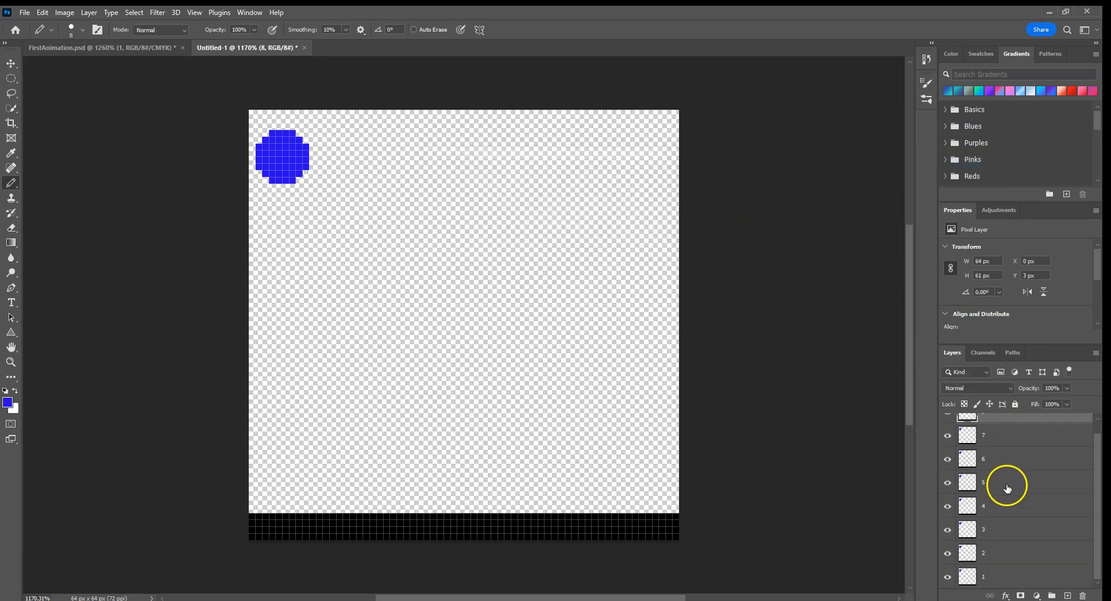
click(992, 577)
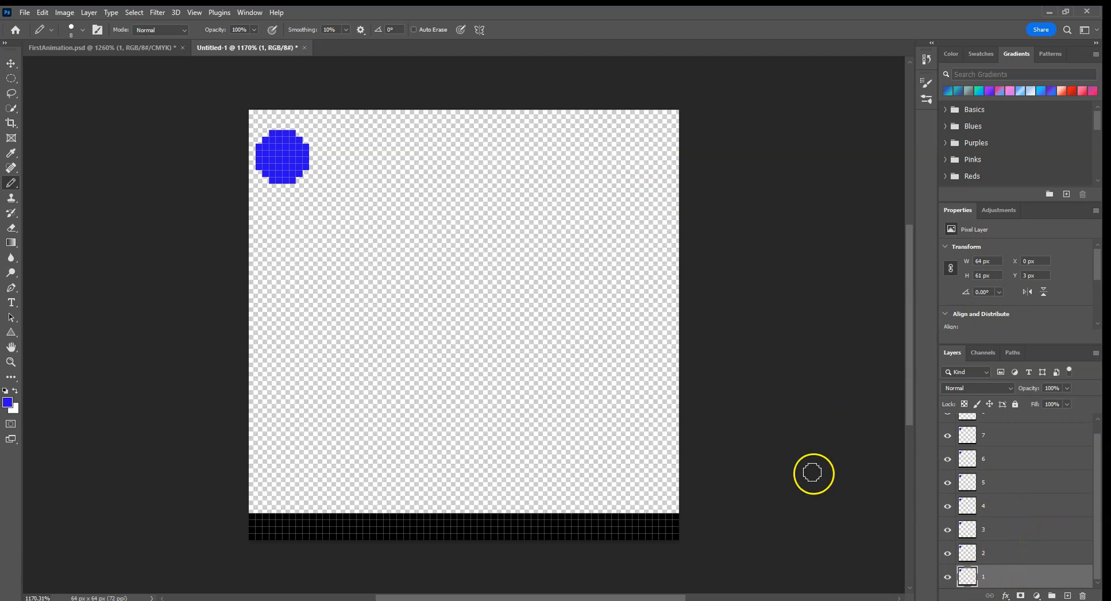
click(11, 63)
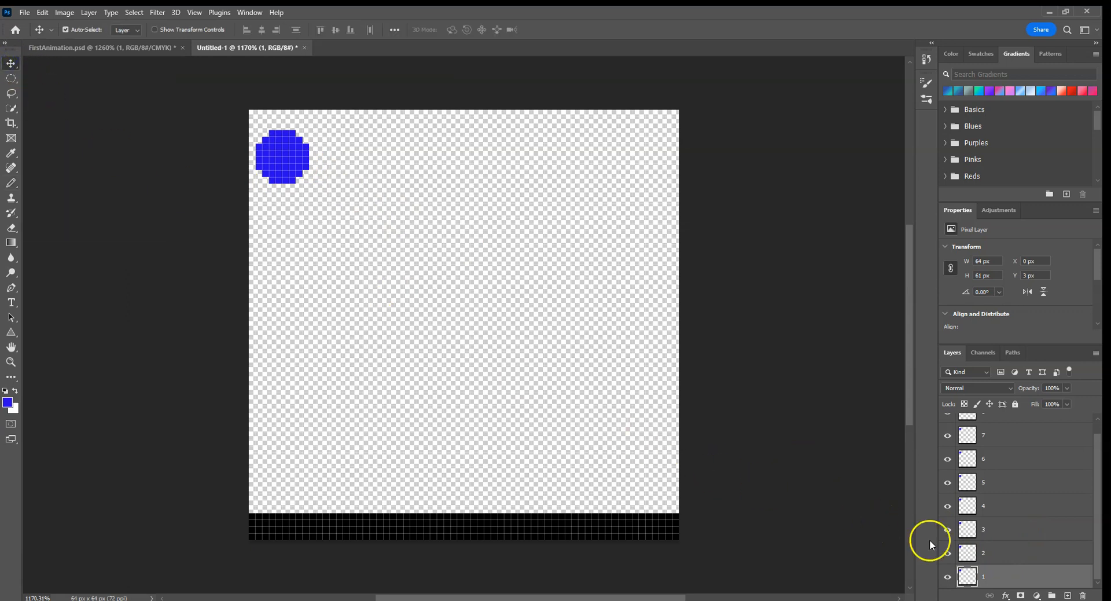
click(1000, 555)
drag(284, 157, 383, 120)
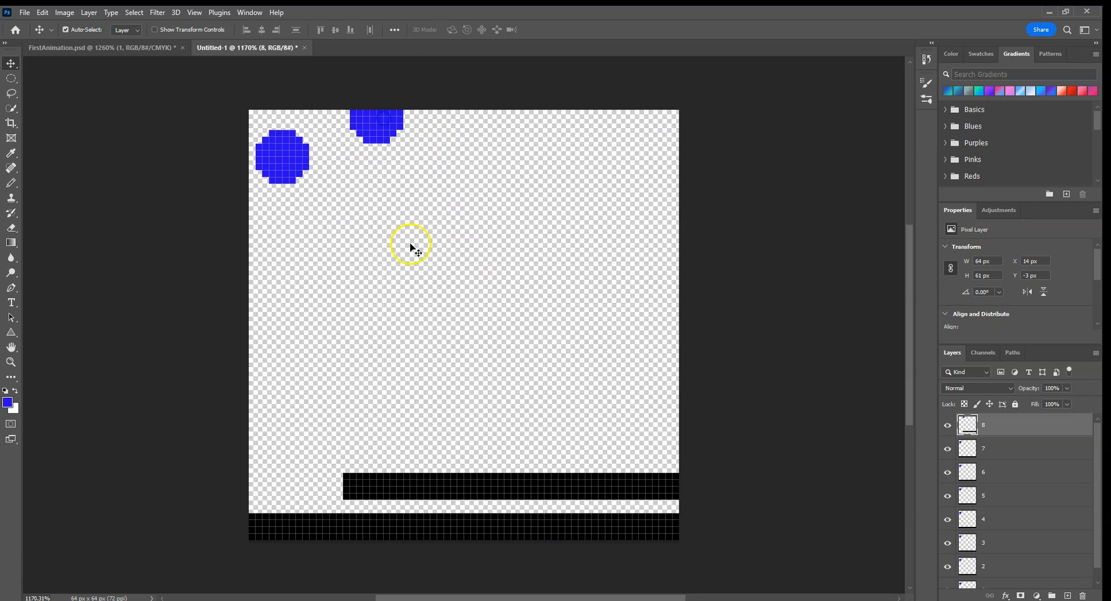
key(ctrl+z)
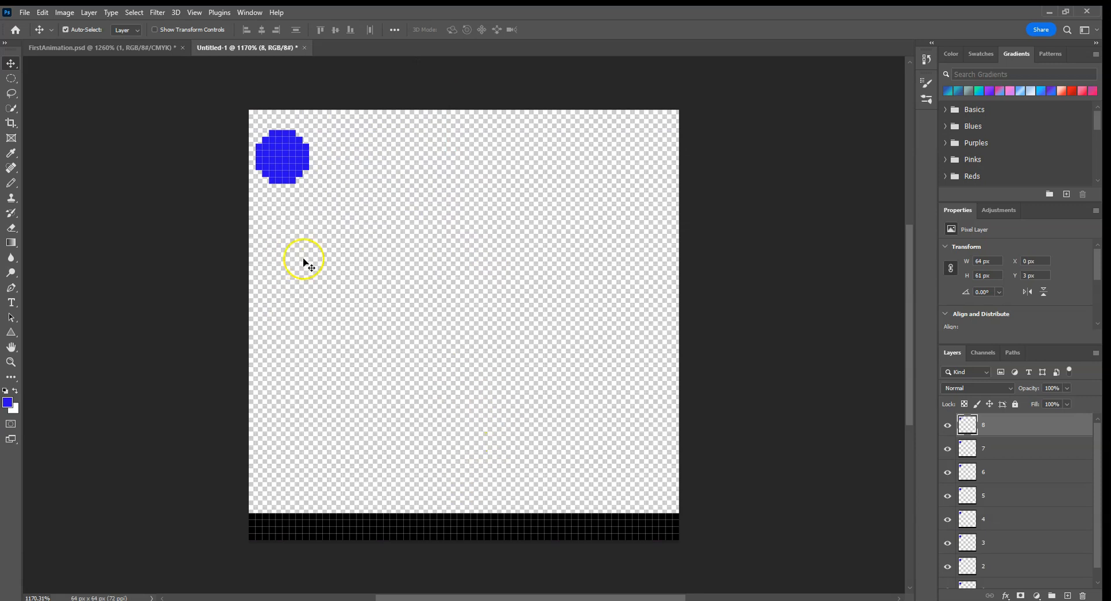
Step: On layer 2, select only the ball with Quick Selection and move it down-right to about X 9 px, Y 17 px
scroll(1024, 516, down, 1)
click(998, 556)
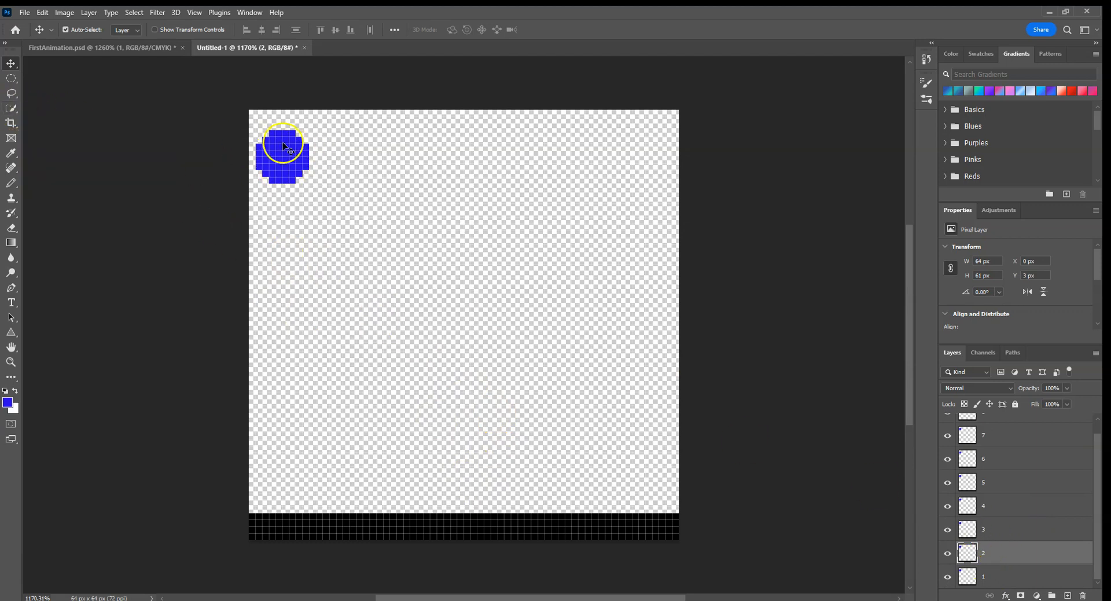
click(9, 110)
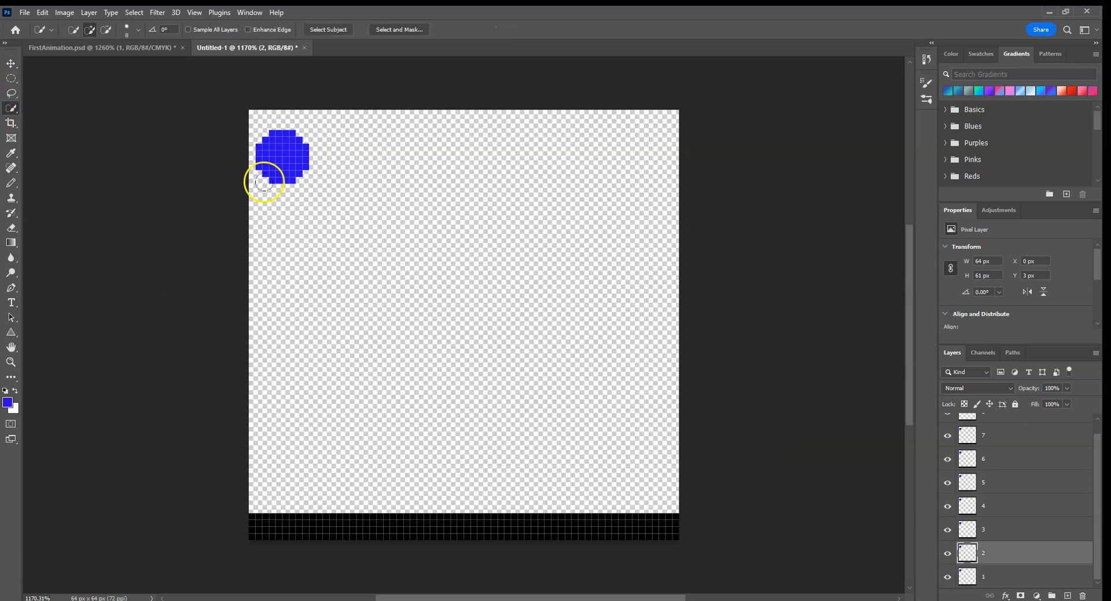
click(281, 157)
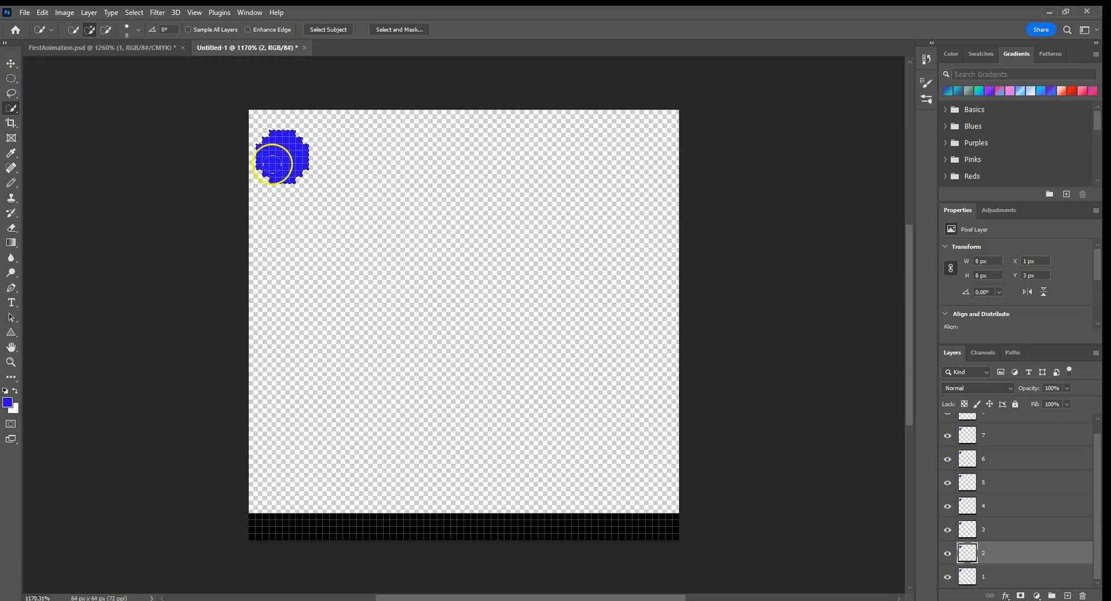
click(9, 64)
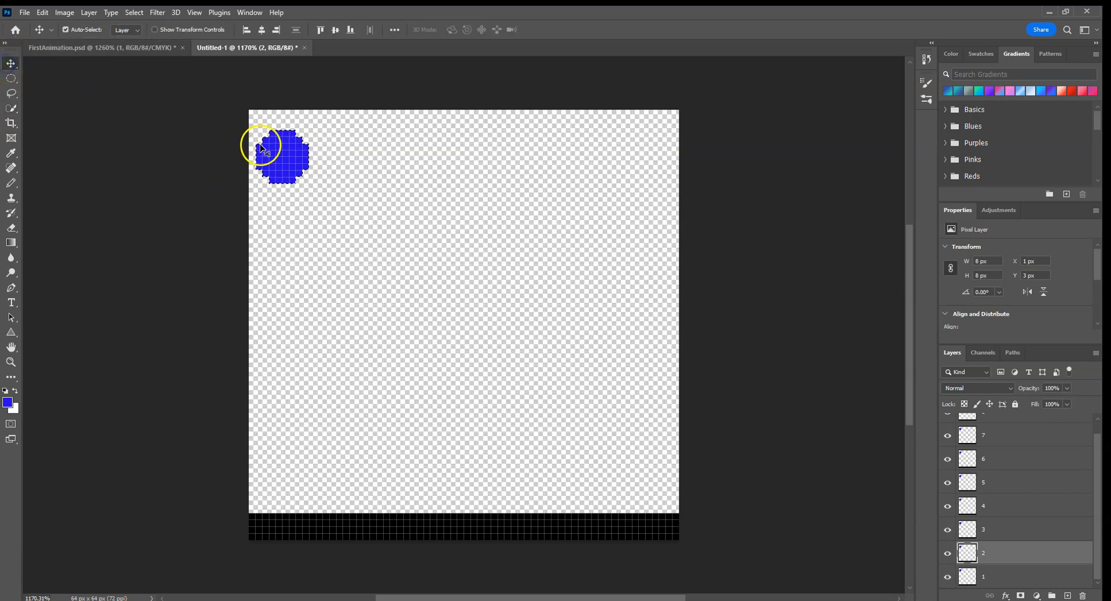
drag(285, 161, 336, 248)
Step: On layer 3, clear the old selection, select only the ball and move it down-right to about X 18 px, Y 34 px
click(980, 526)
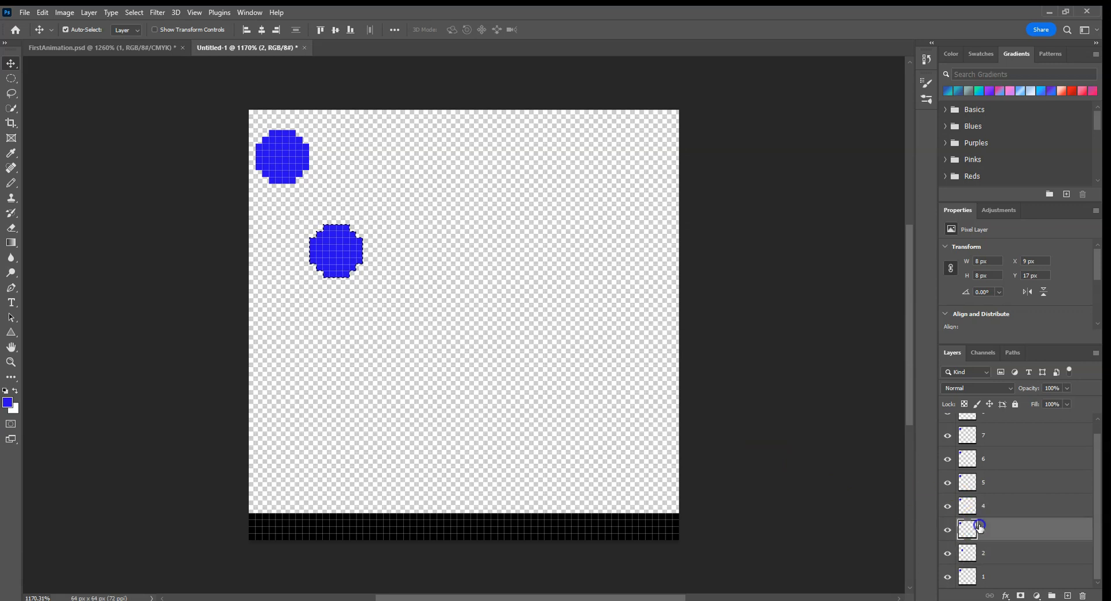
click(298, 174)
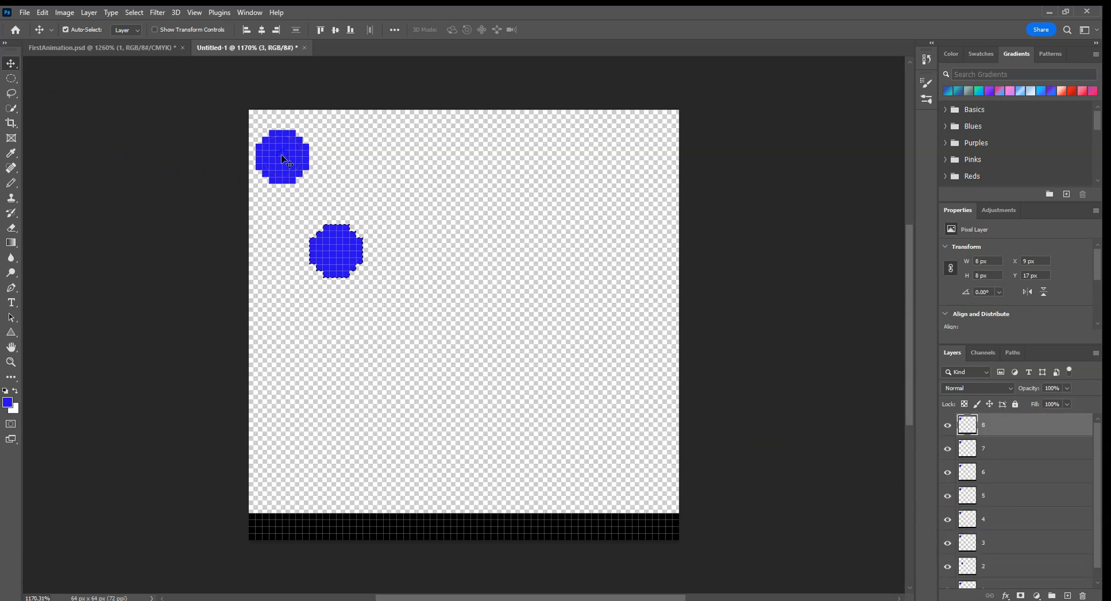
scroll(1032, 462, down, 1)
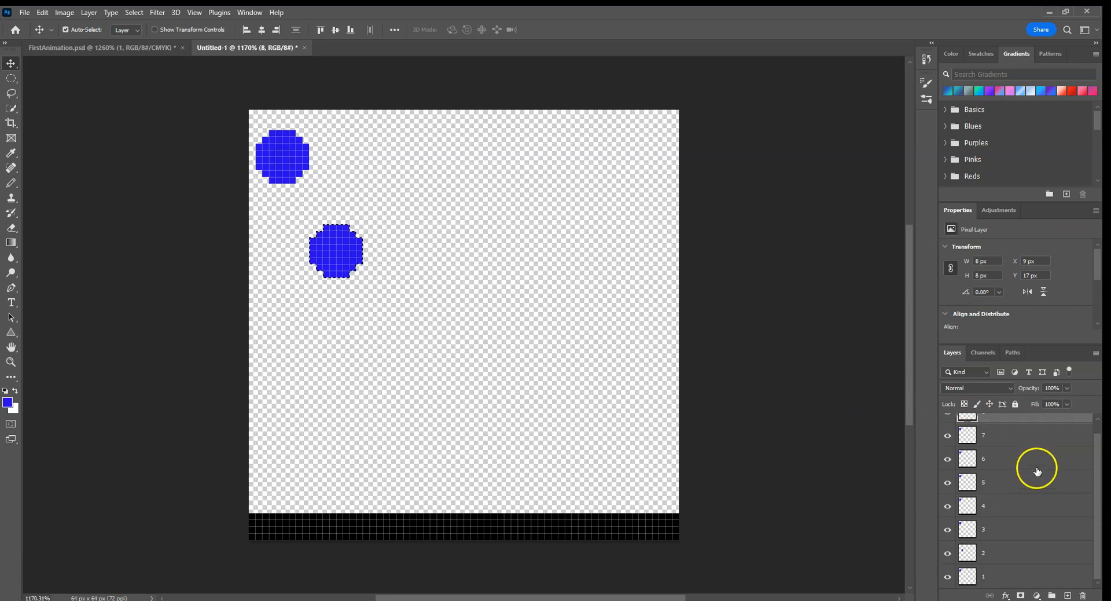
click(997, 524)
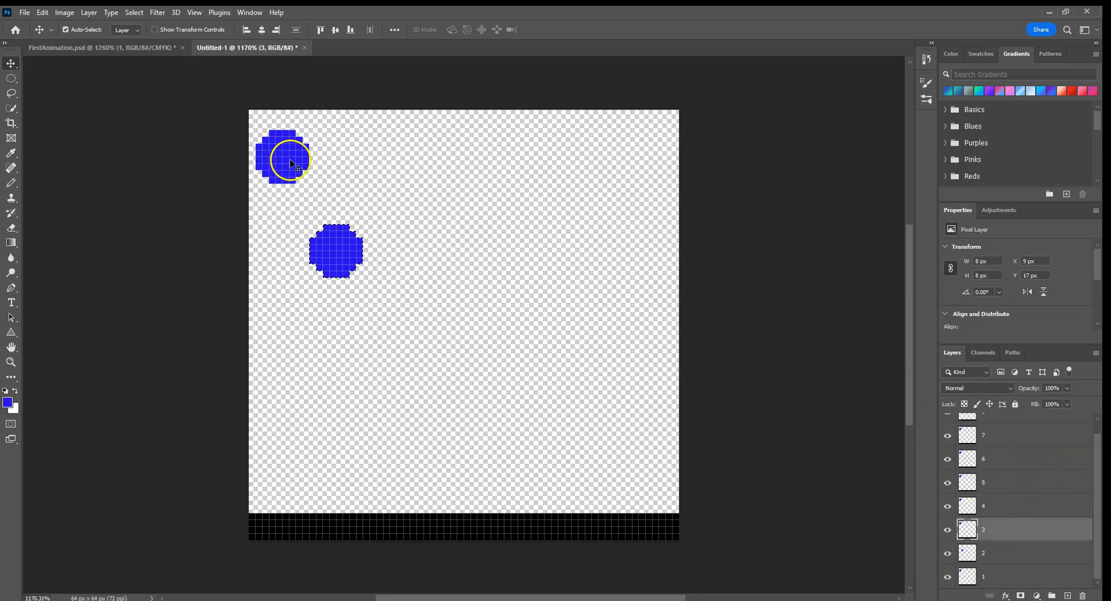
key(ctrl+d)
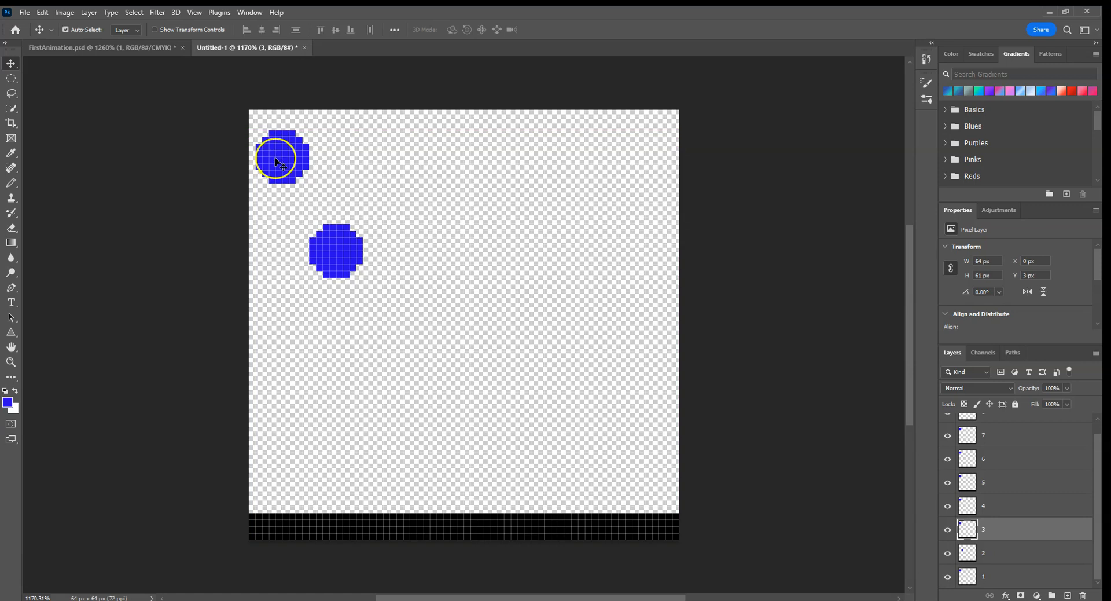
click(11, 108)
click(280, 157)
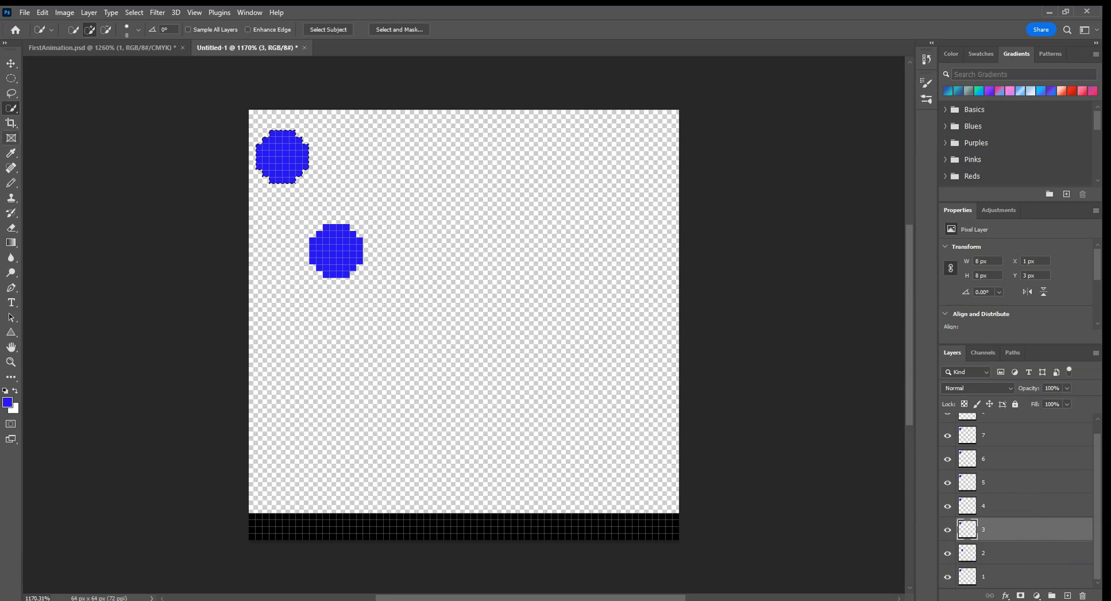
key(v)
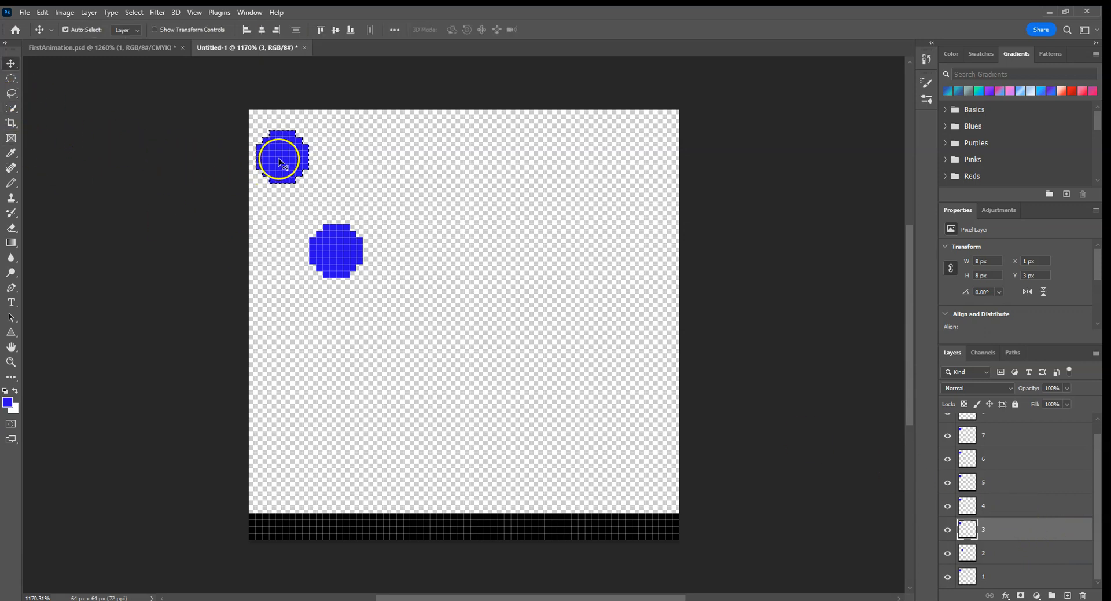
drag(296, 172, 398, 370)
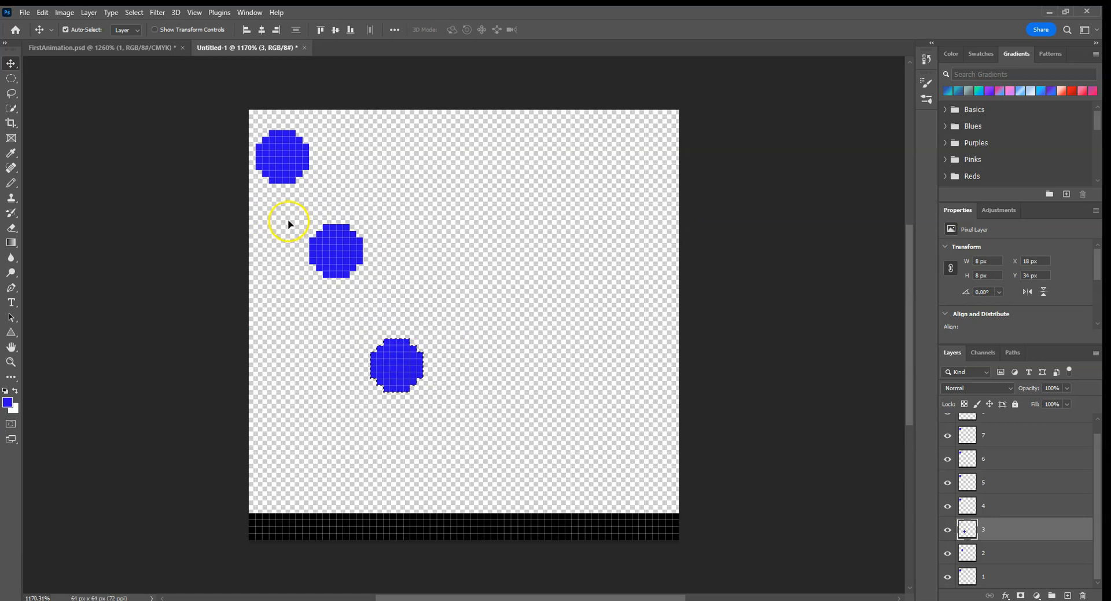
key(ctrl)
Step: On layer 4, select only the ball and move it down onto the ground at about X 28 px, Y 54 px
click(9, 109)
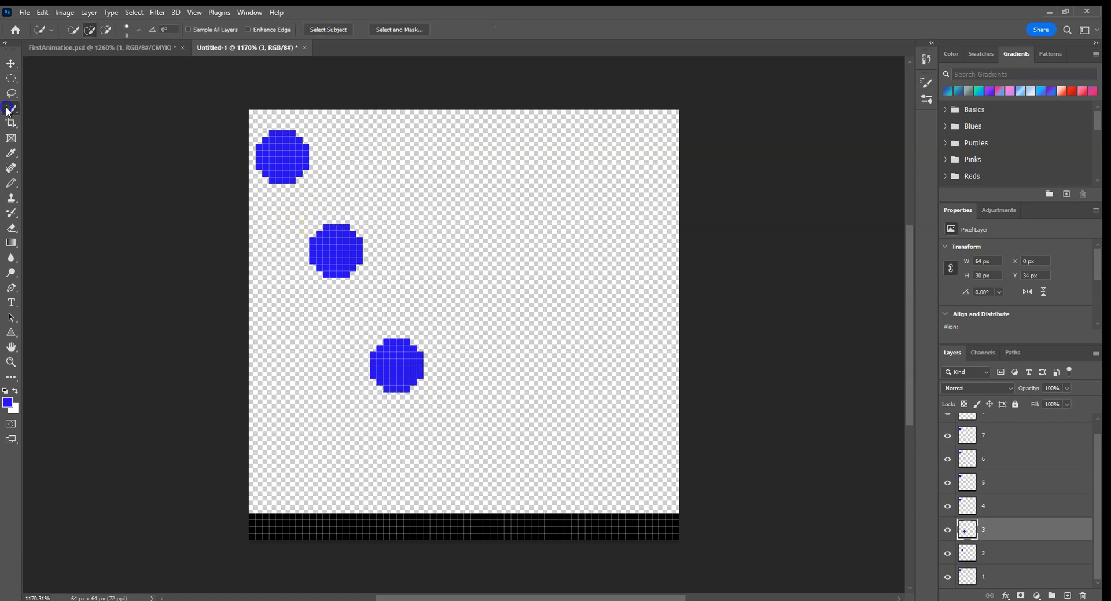
click(997, 505)
mouse_move(309, 170)
mouse_down()
mouse_move(303, 158)
mouse_move(300, 168)
mouse_up()
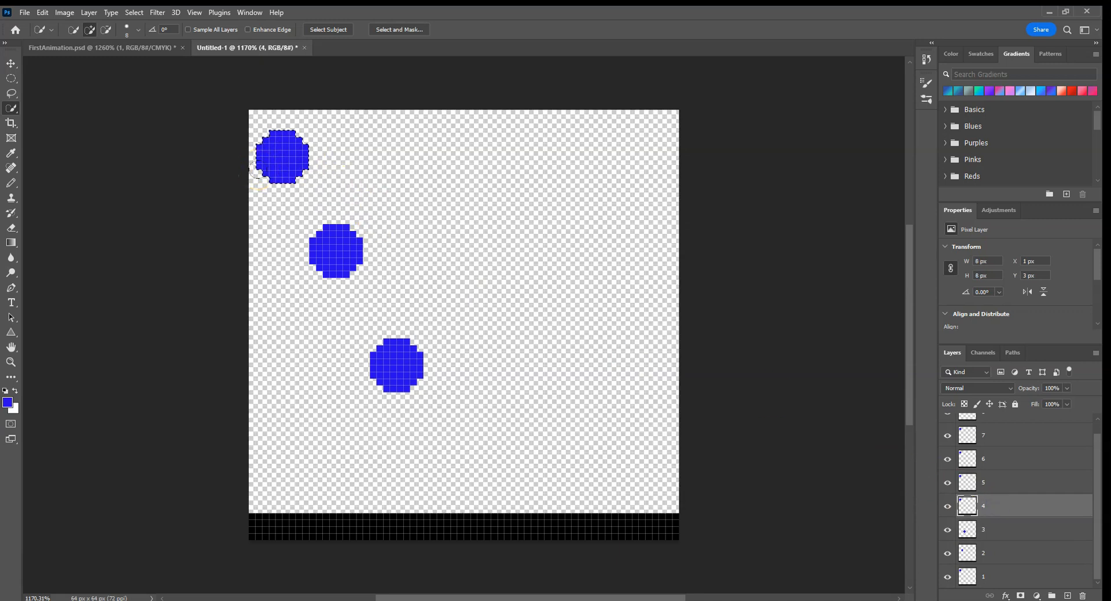
key(v)
drag(283, 153, 463, 503)
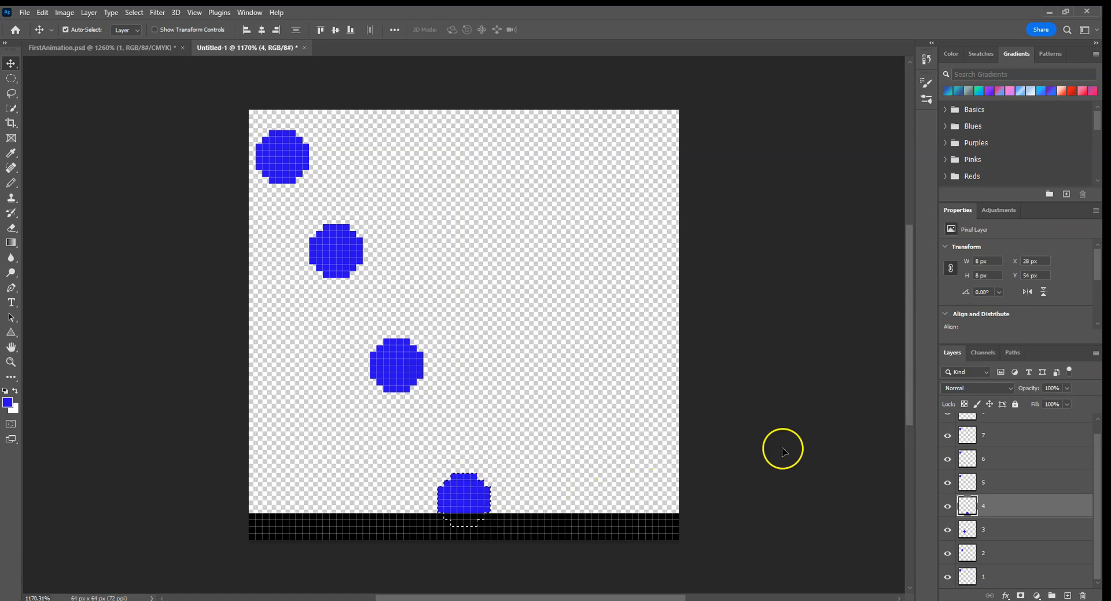
Step: On layer 5, select only the ball and move it up-right of the ground contact, to about Y 30 px
click(1006, 482)
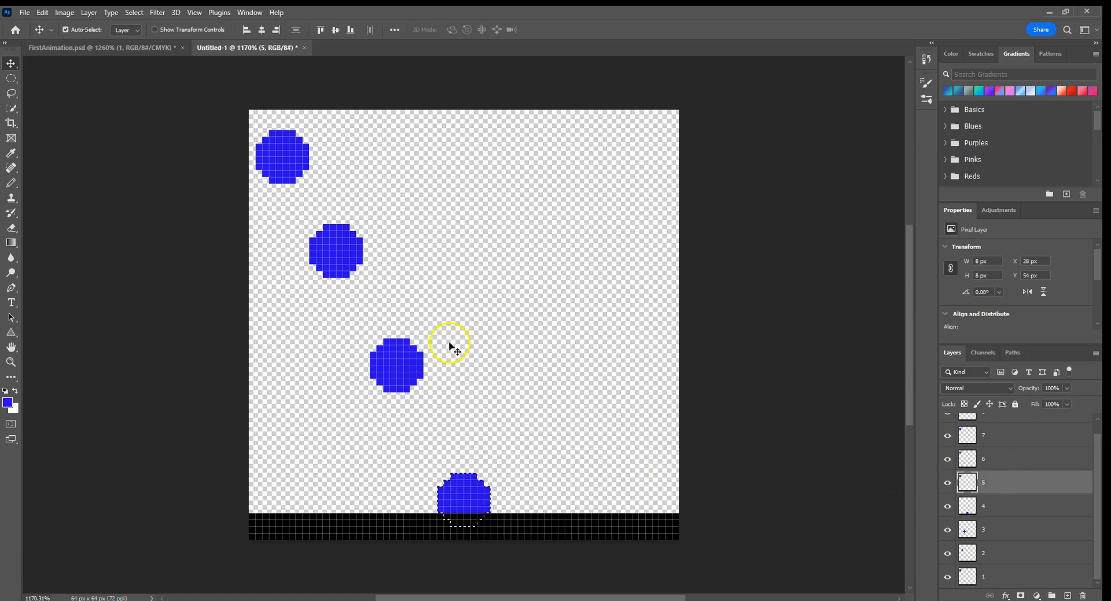
key(ctrl+d)
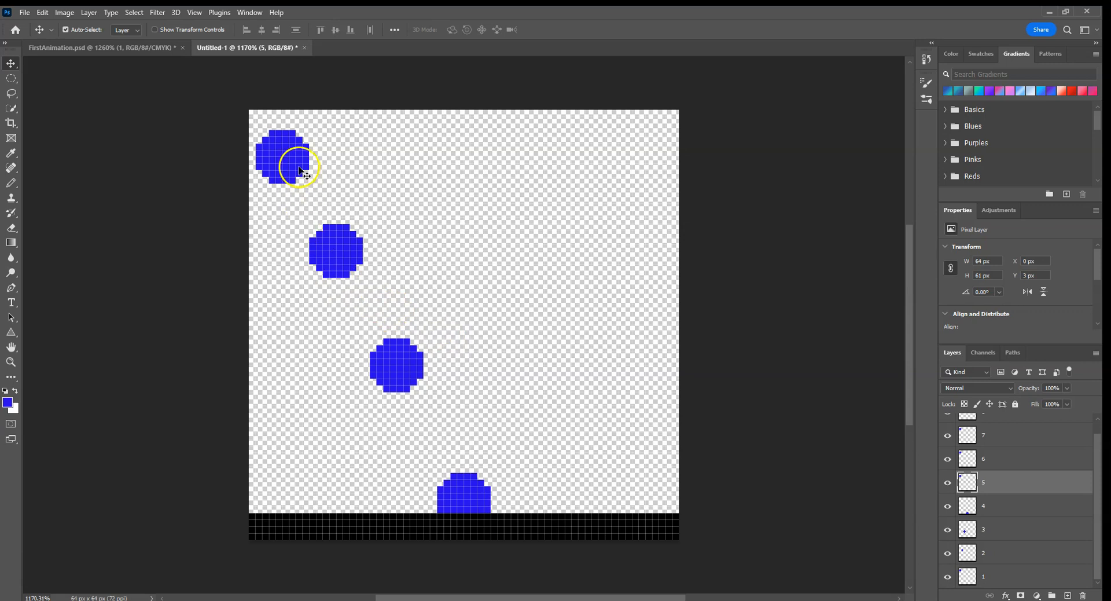
click(11, 108)
click(282, 150)
click(296, 158)
key(v)
drag(295, 158, 534, 341)
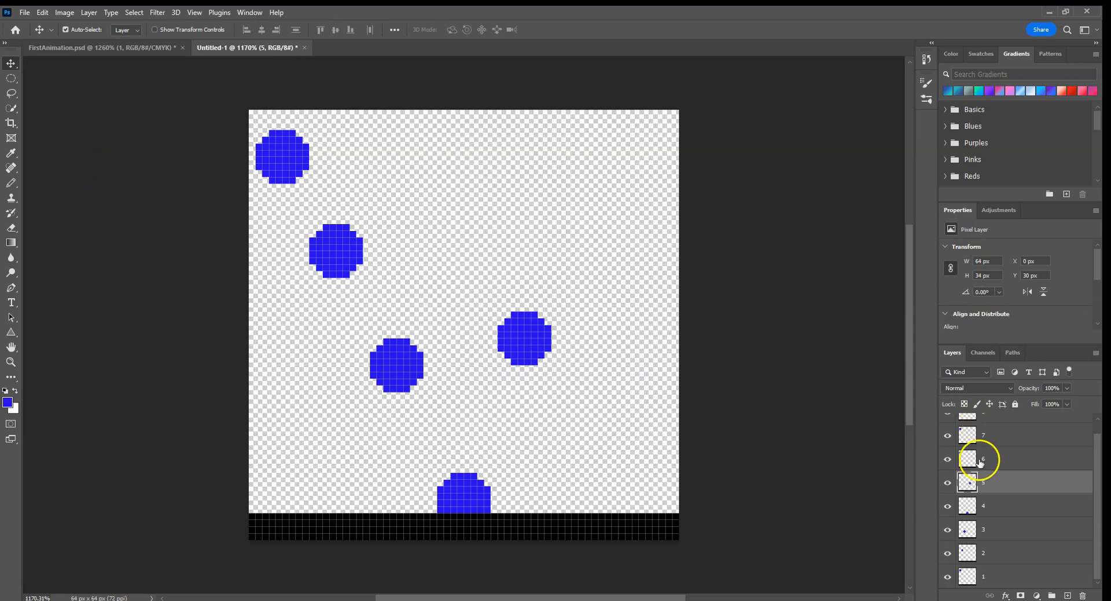
Step: Move only layer 6's ball to the canvas's upper right at about Y 12 px, lower layer 5's ball, and deselect
click(972, 458)
click(10, 110)
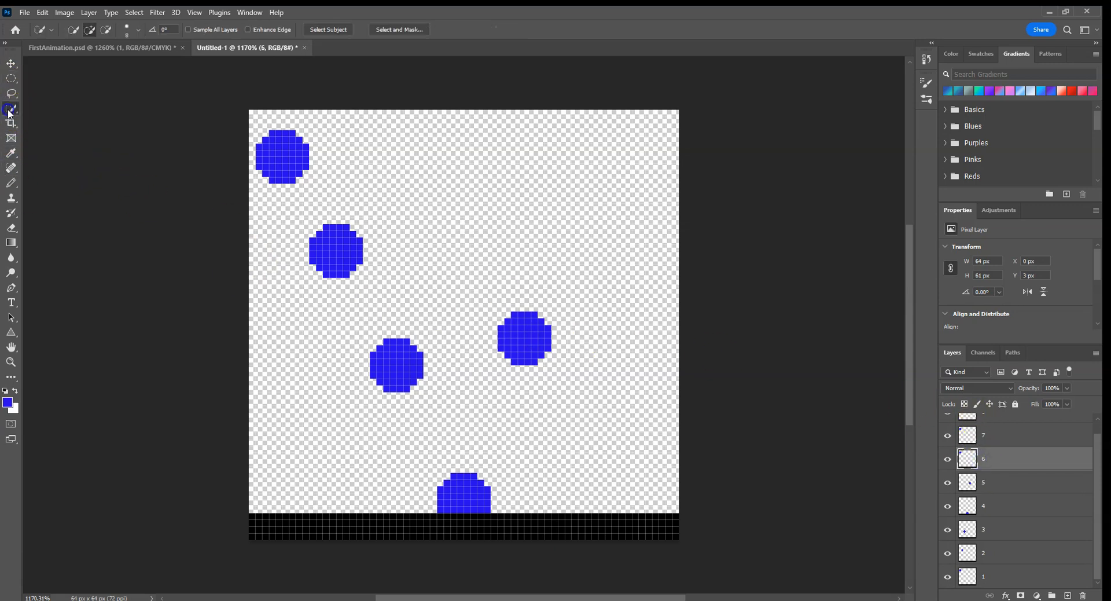
key(v)
drag(285, 156, 579, 222)
drag(543, 329, 513, 379)
click(586, 216)
key(ctrl+d)
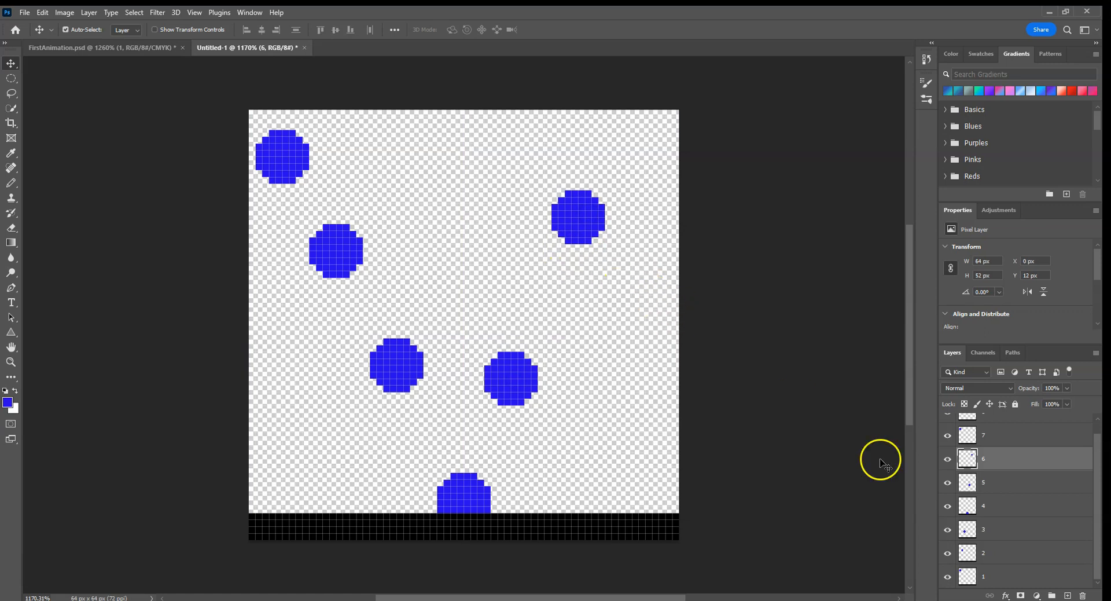
Step: Nudge layer 5's ball slightly down-right, and lower layer 6's ball to even out the rising arc
click(1005, 480)
mouse_move(532, 385)
mouse_down()
mouse_move(524, 373)
mouse_move(519, 387)
mouse_up()
click(983, 457)
drag(579, 219, 564, 279)
Step: On layer 7, select only the ball and move it above layer 6's ball, to about X 49 px, Y 9 px
click(1022, 440)
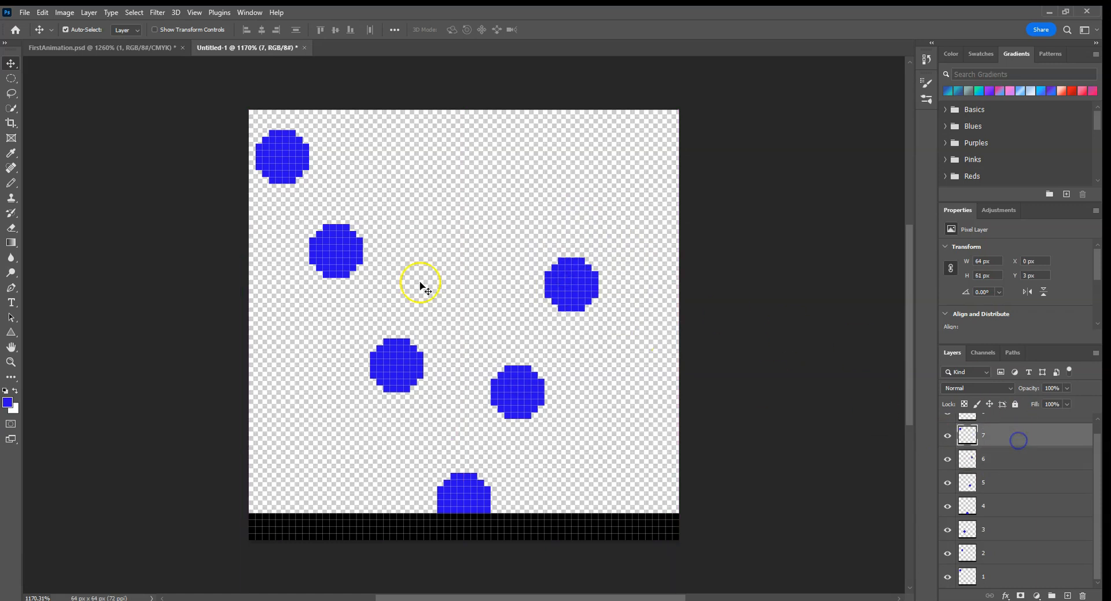
click(13, 110)
click(285, 162)
key(v)
drag(286, 162, 618, 202)
Step: On layer 8, select only the ball, move it partly off the canvas's upper-right corner at about X 60 px, Y -3 px, and deselect
click(966, 414)
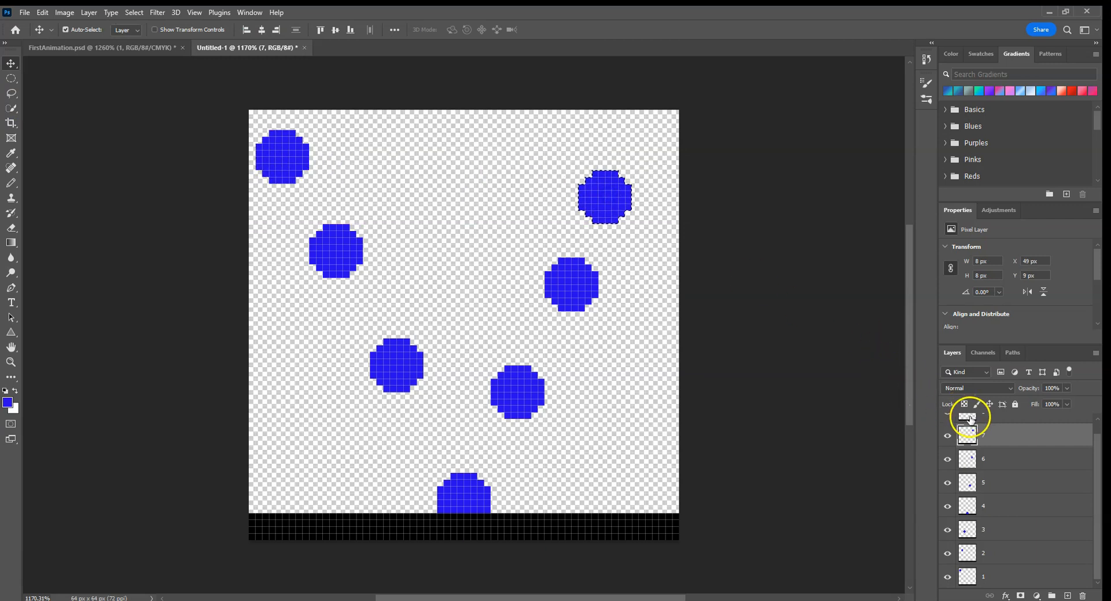
key(ctrl+d)
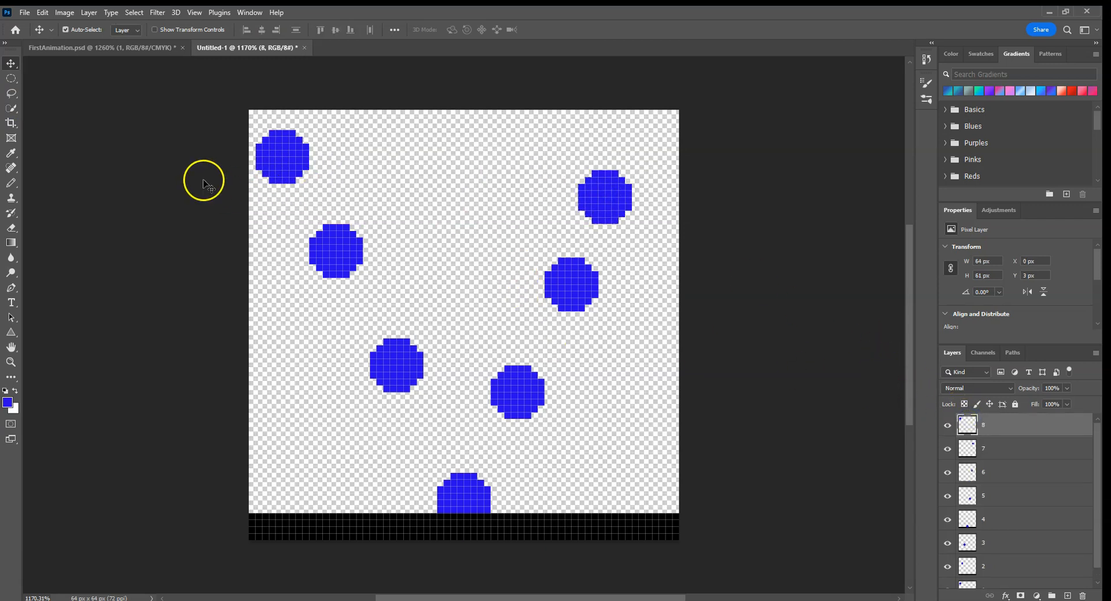
click(11, 108)
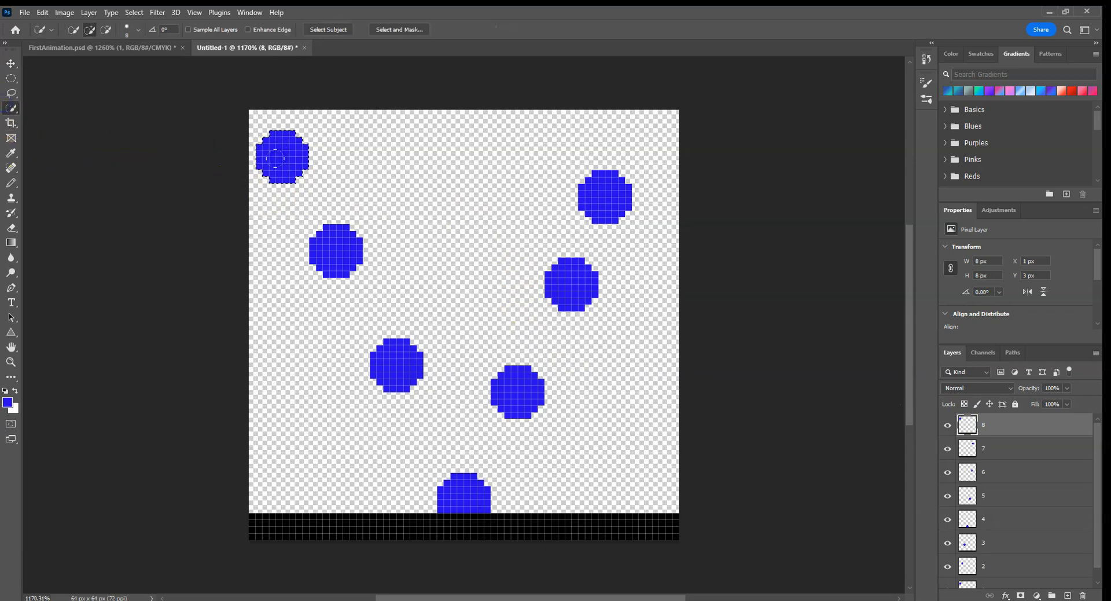
key(v)
mouse_move(276, 158)
mouse_down()
mouse_move(590, 141)
mouse_move(679, 121)
mouse_move(660, 125)
mouse_move(669, 134)
mouse_up()
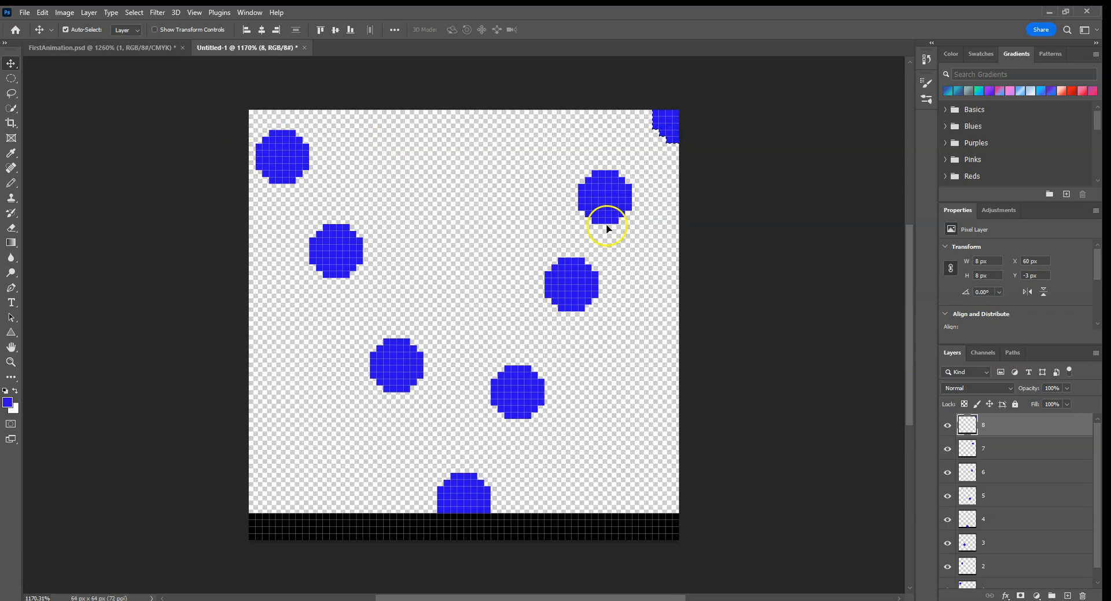
click(625, 254)
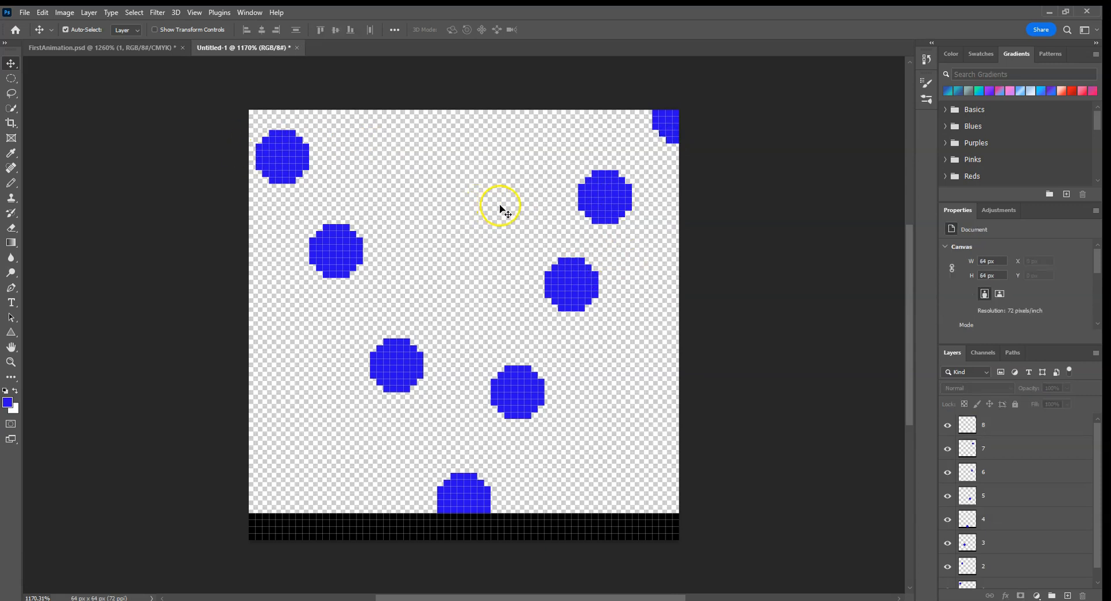
Step: Try moving layer 6 down and to the left, to about X -5 px, Y 21 px, to even out the rising arc
mouse_move(602, 194)
mouse_down()
mouse_move(625, 209)
mouse_move(611, 209)
mouse_up()
drag(581, 274, 551, 273)
drag(600, 218, 601, 216)
drag(545, 278, 553, 291)
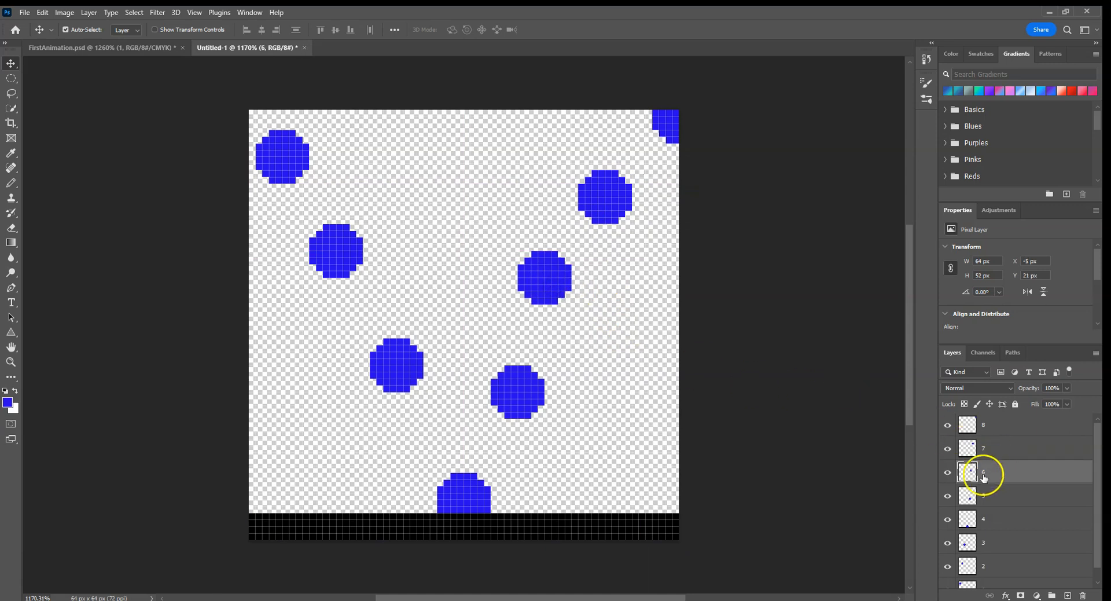
Step: Hide every layer except layer 6
click(948, 426)
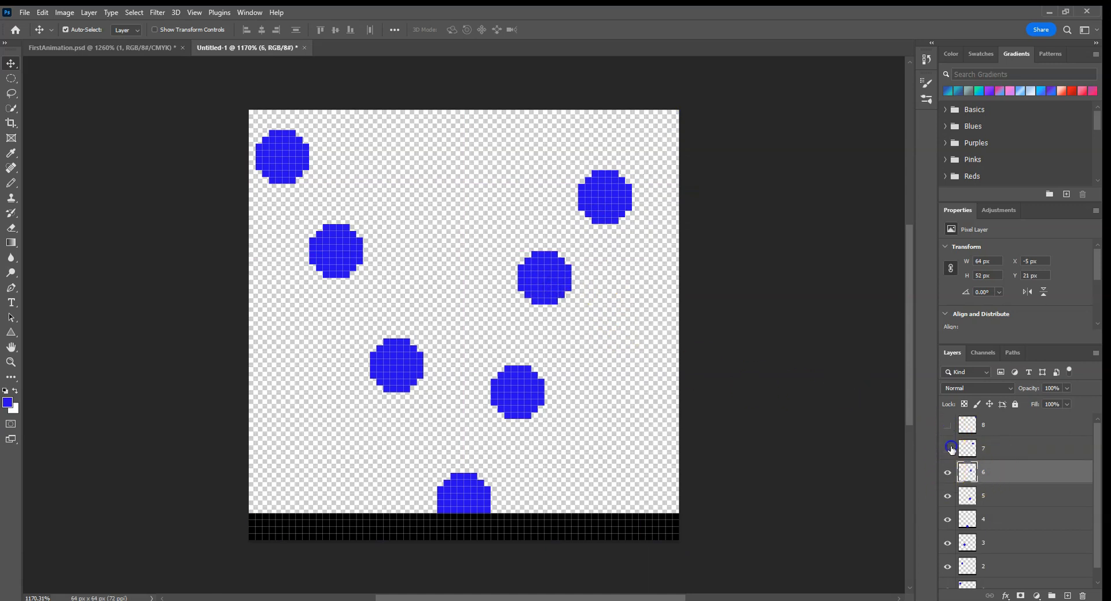
click(948, 448)
click(948, 495)
click(948, 519)
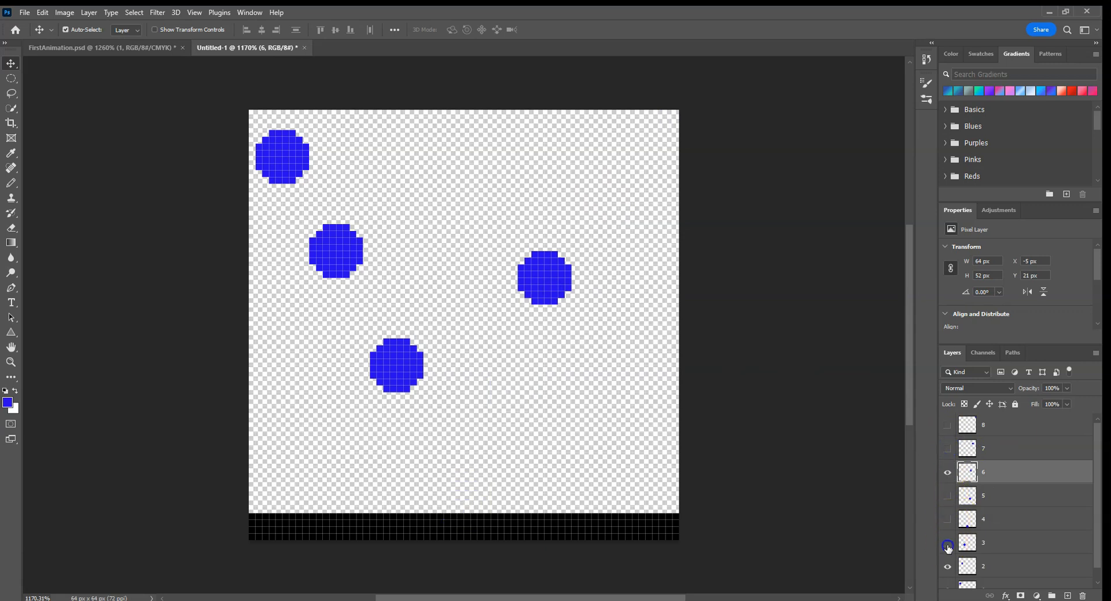
click(948, 543)
click(948, 566)
scroll(948, 570, down, 1)
click(947, 553)
click(947, 575)
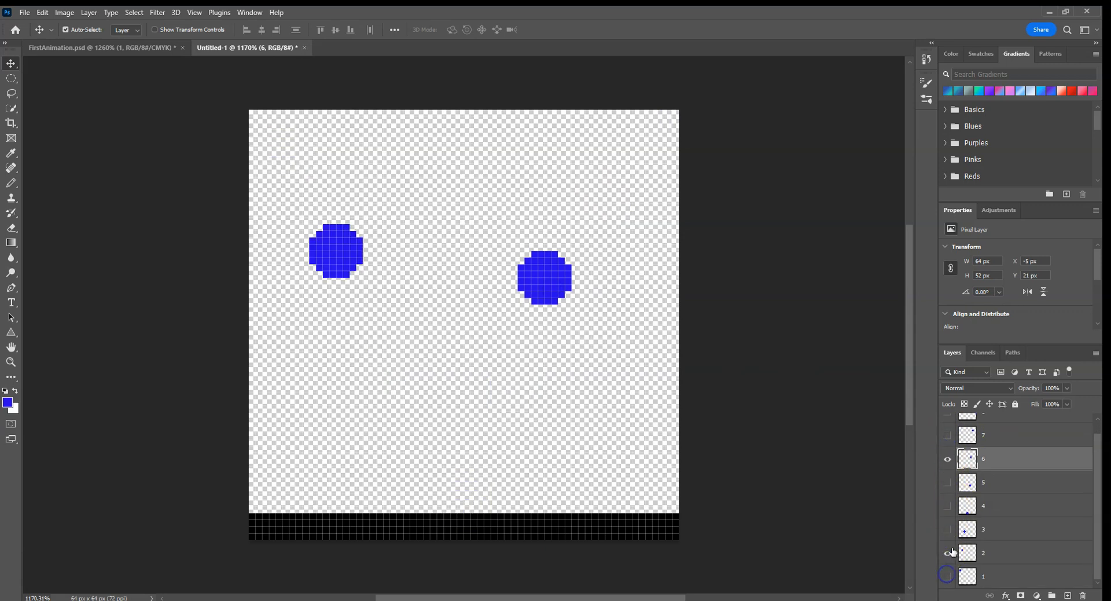
click(948, 556)
Step: Realign the ground on layer 6 (X 0 px, Y 12 px) and on layer 5 (X 0 px, Y 30 px), showing only the layer being moved
drag(581, 304, 583, 227)
click(553, 221)
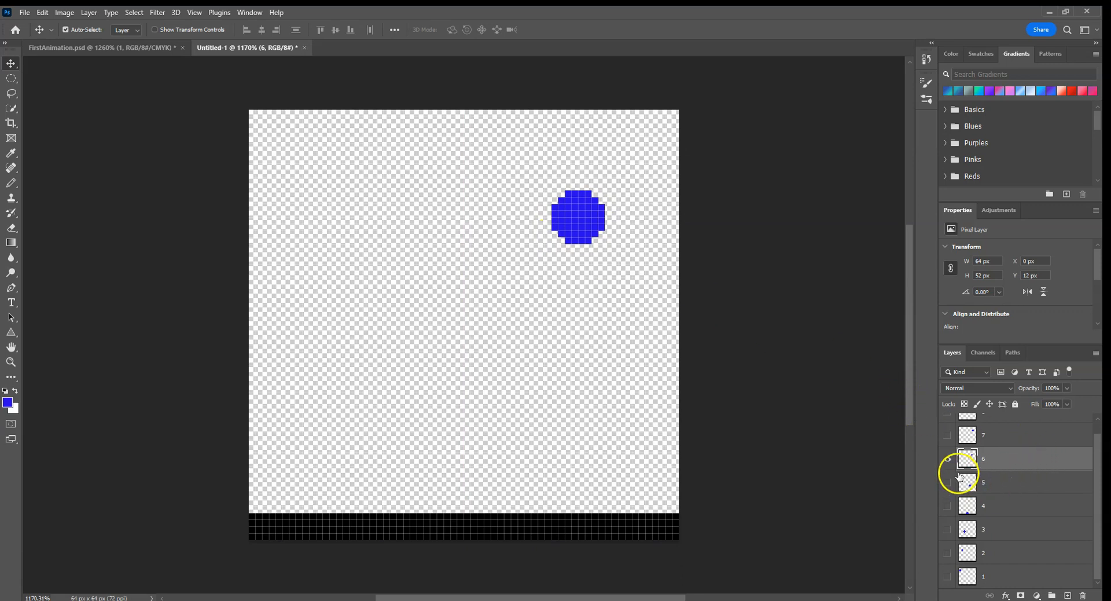
click(948, 458)
click(947, 482)
drag(517, 392, 523, 341)
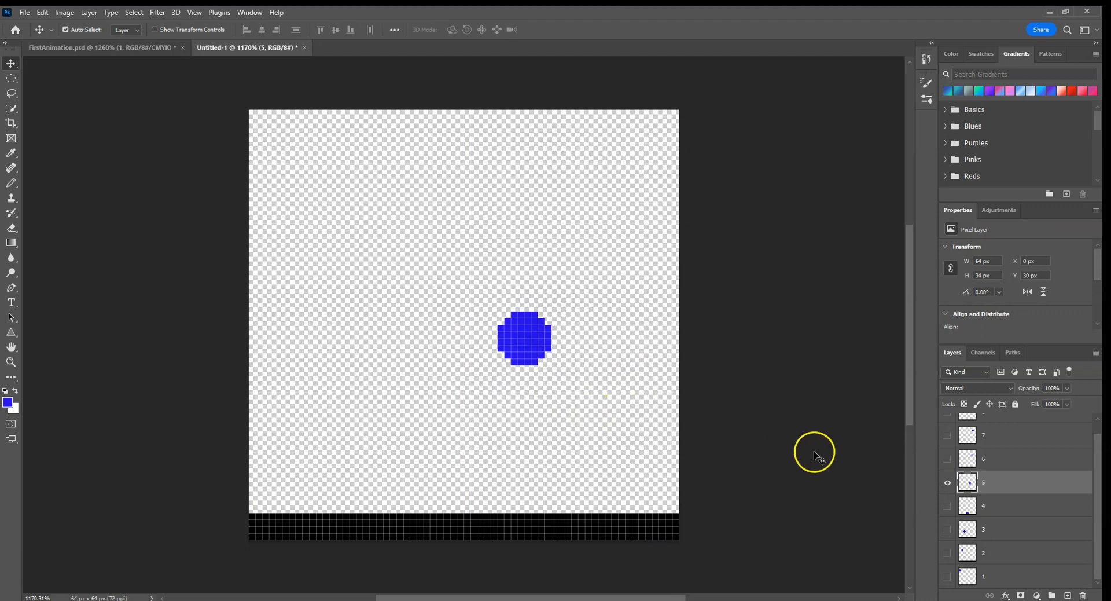
Step: Show layers 4, 6 and 7 alongside layer 5 to compare the rising ball positions
scroll(961, 523, up, 1)
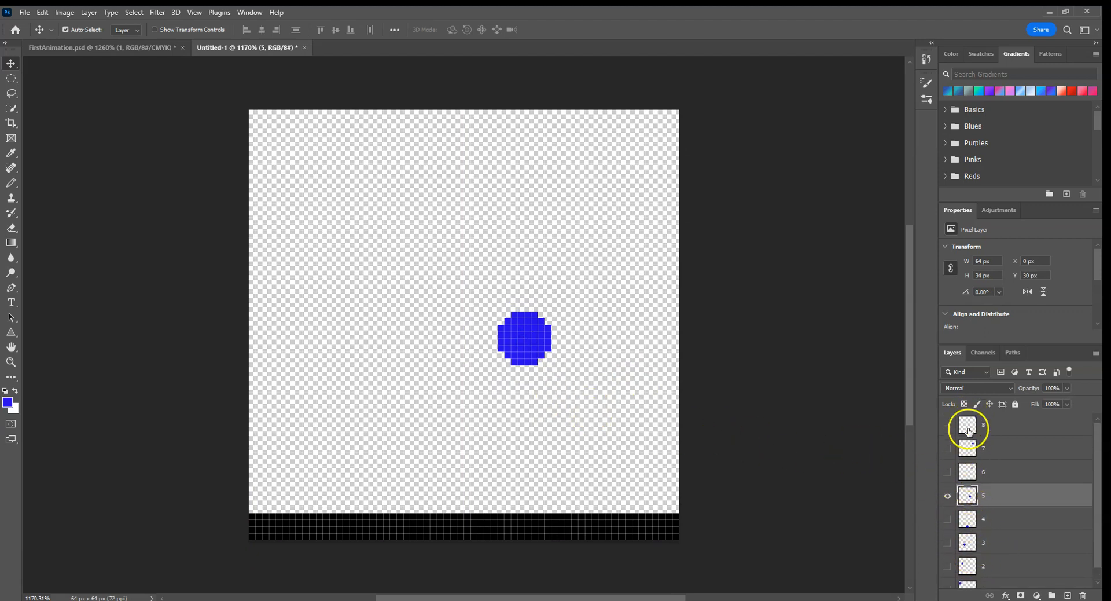
click(947, 473)
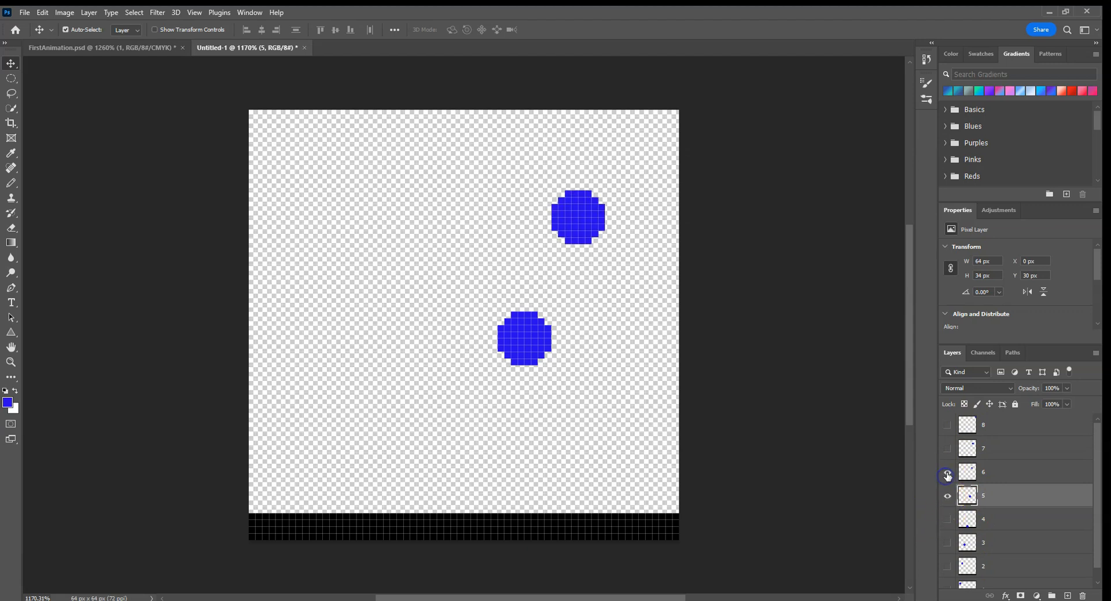
click(948, 449)
click(947, 519)
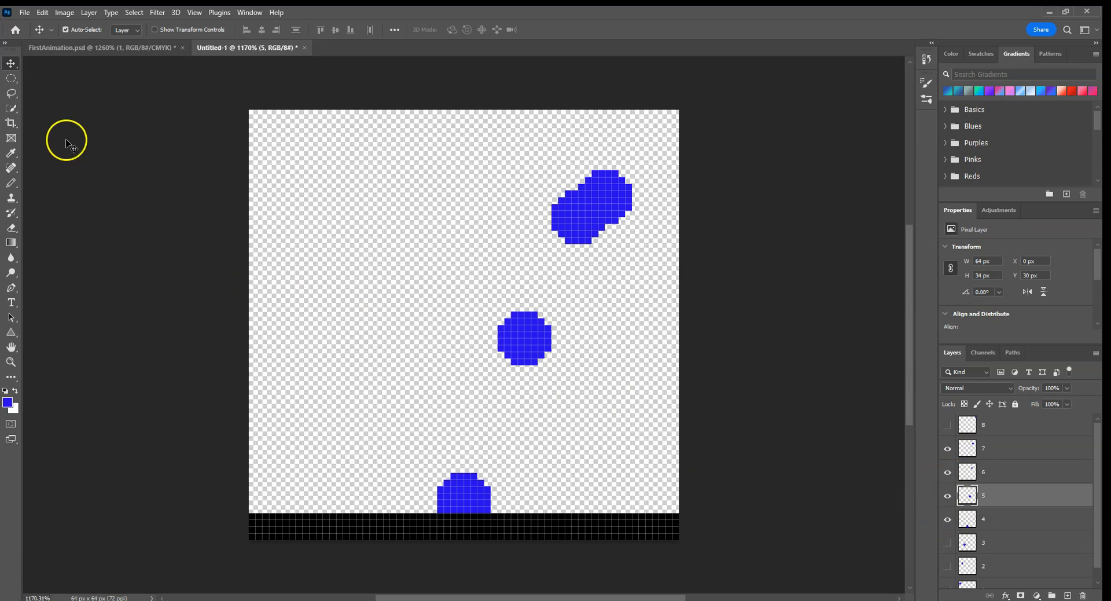
Step: On layer 5, select only the ball and lower it to about X 36 px, Y 39 px
click(9, 109)
click(526, 341)
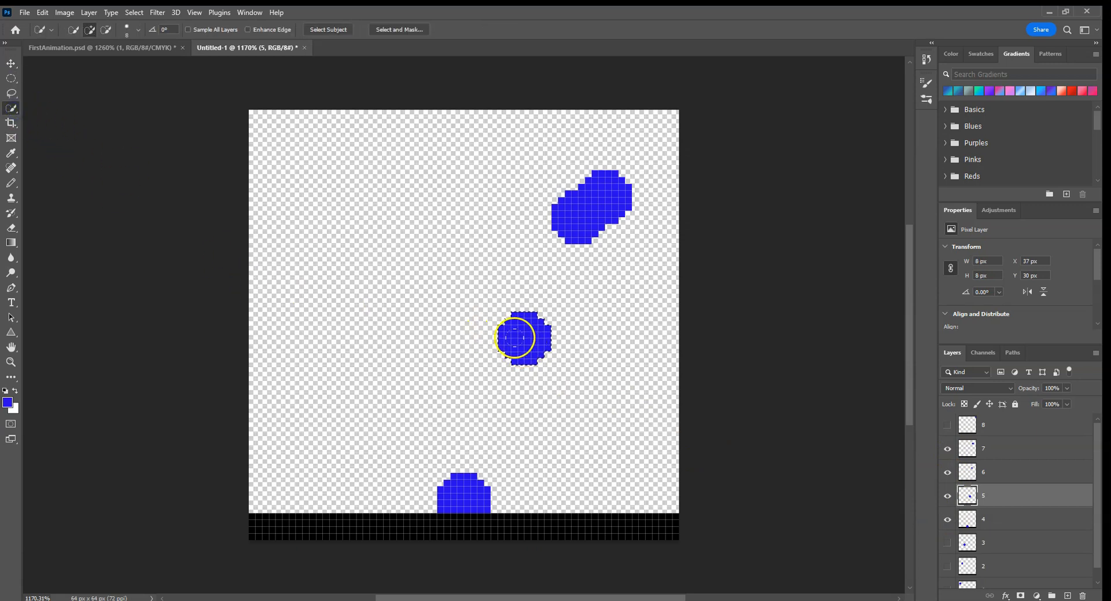
key(v)
drag(534, 340, 527, 401)
Step: Clear the selection, select only layer 6's ball and move it to about X 42 px, Y 24 px, between the neighbouring balls
click(982, 474)
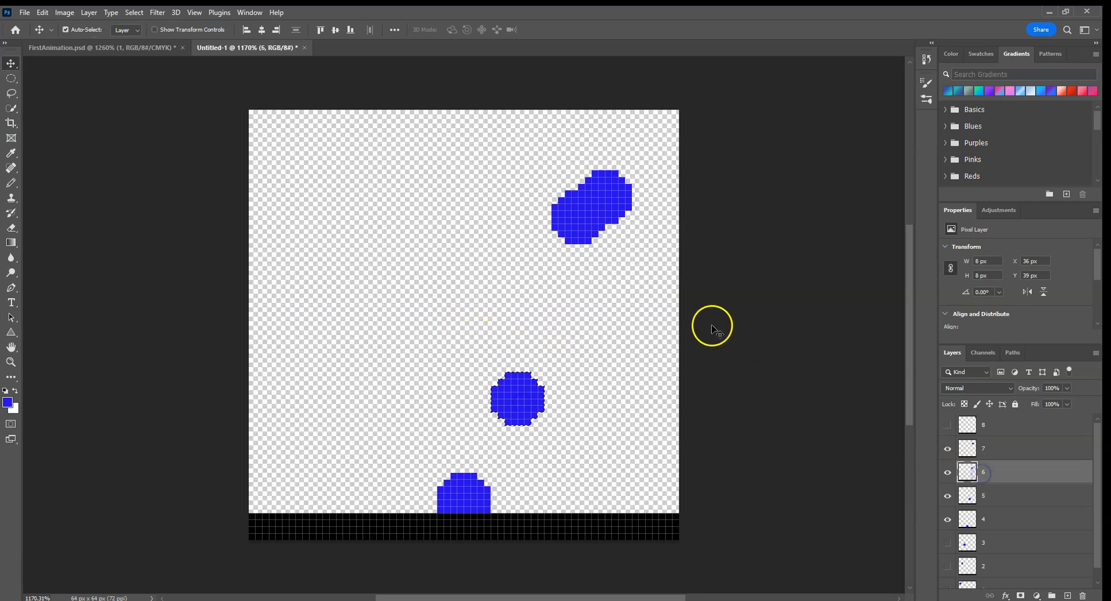
key(ctrl+d)
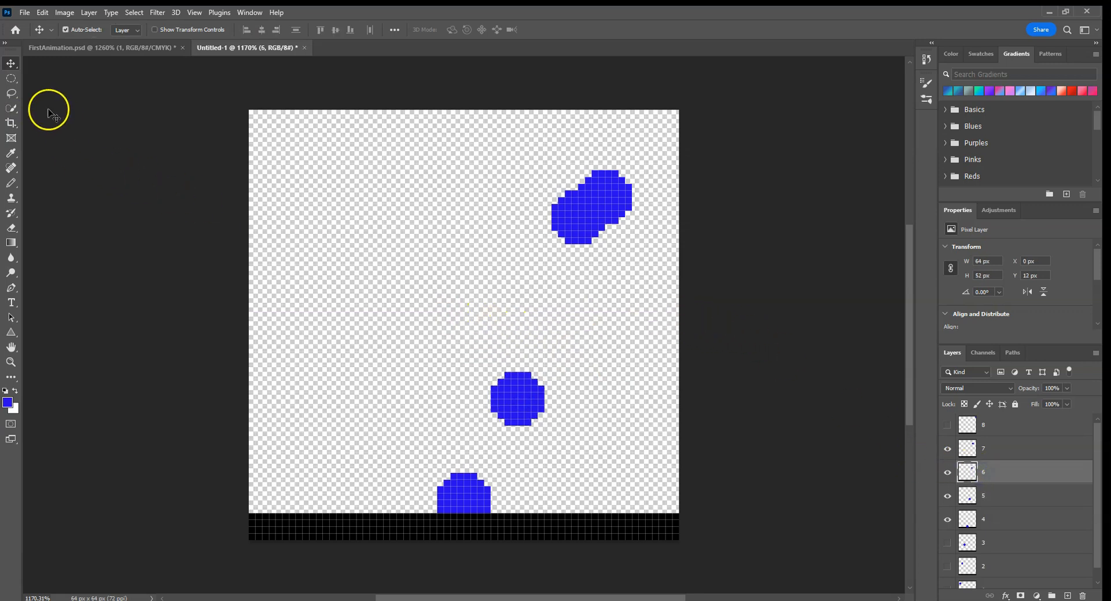
click(11, 109)
drag(567, 222, 558, 302)
key(v)
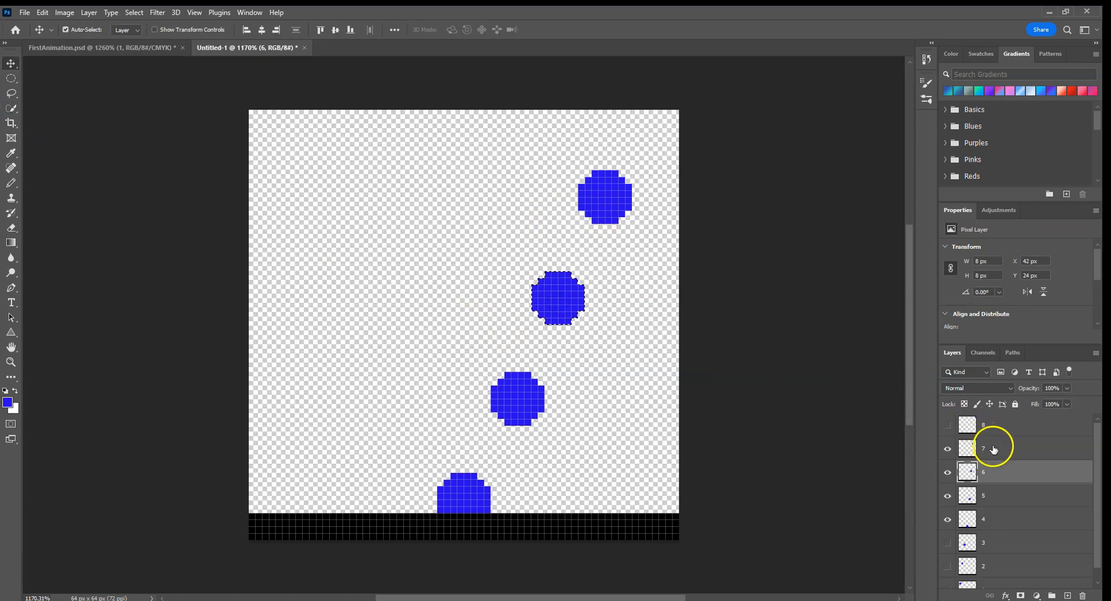
Step: Show layers 8, 3, 2 and 1 again and deselect layer 6's ball
click(947, 425)
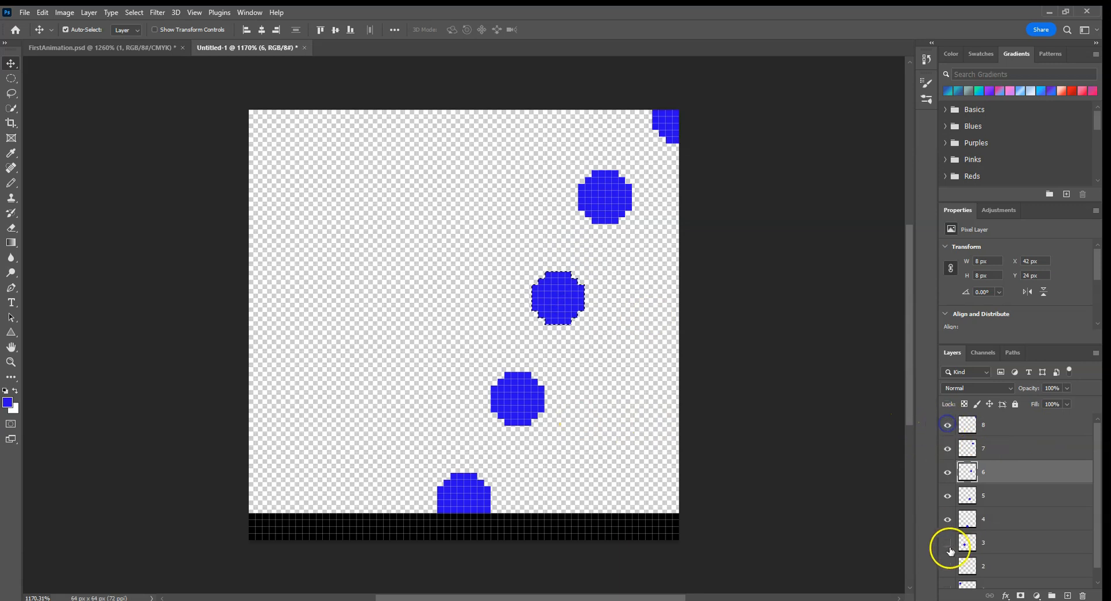
click(947, 542)
click(947, 566)
scroll(947, 573, down, 1)
click(947, 576)
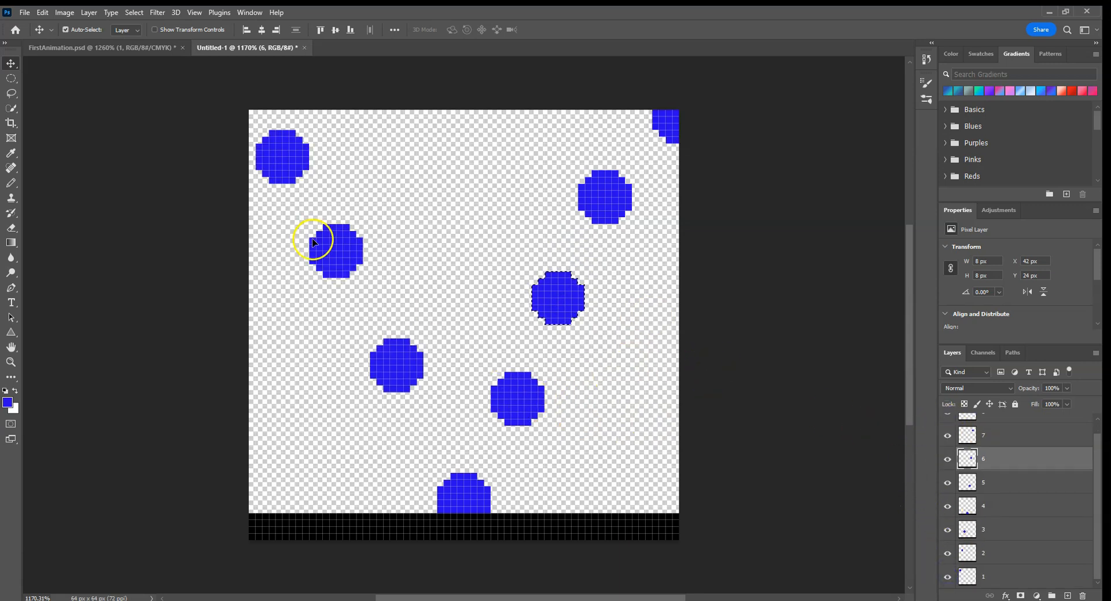
key(ctrl+d)
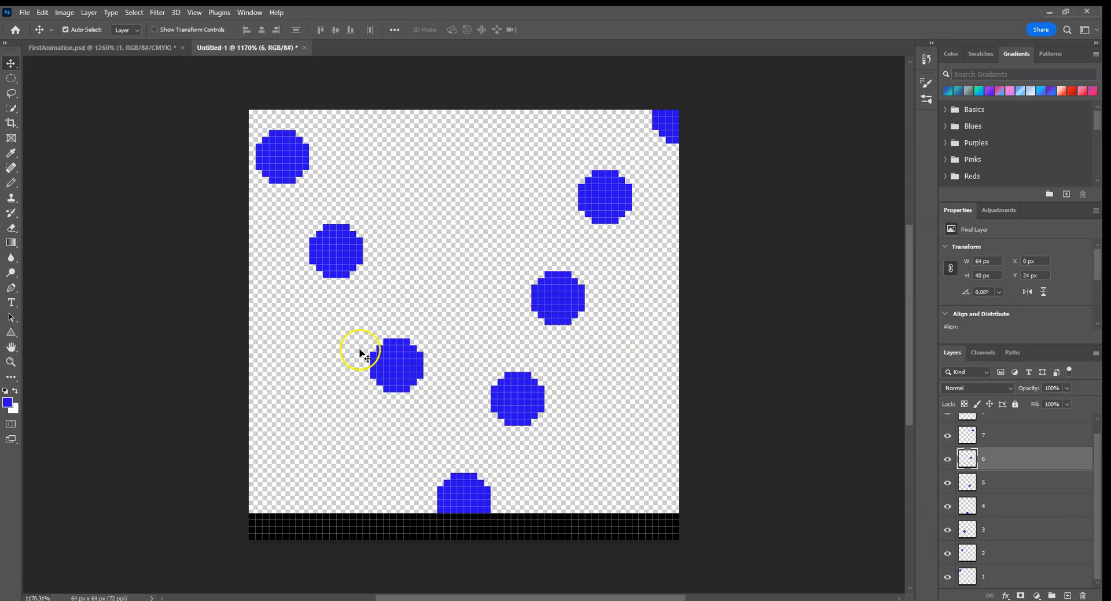
Step: On layer 4, select only the ball touching the ground
click(464, 495)
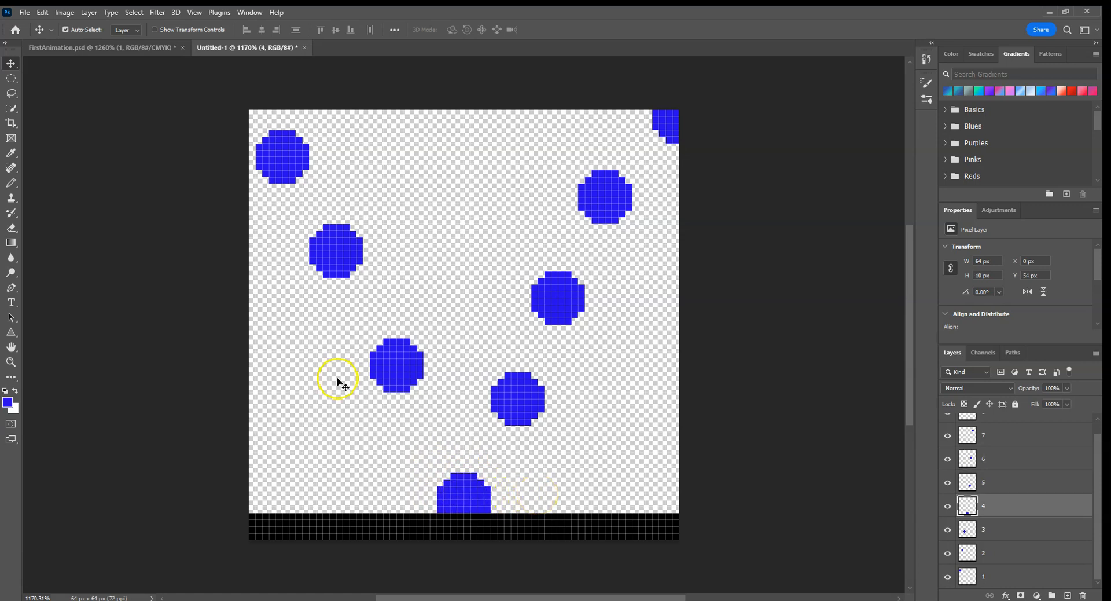
click(13, 112)
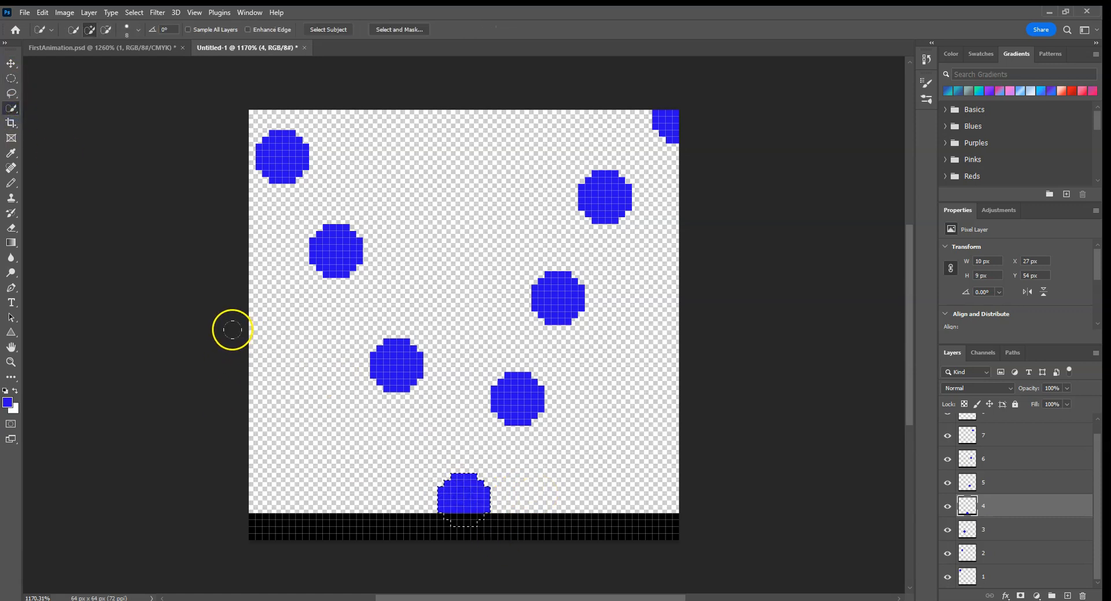
Step: Try shifting layer 4's ball 2 px to the left, and undo the move
key(v)
drag(451, 489, 445, 498)
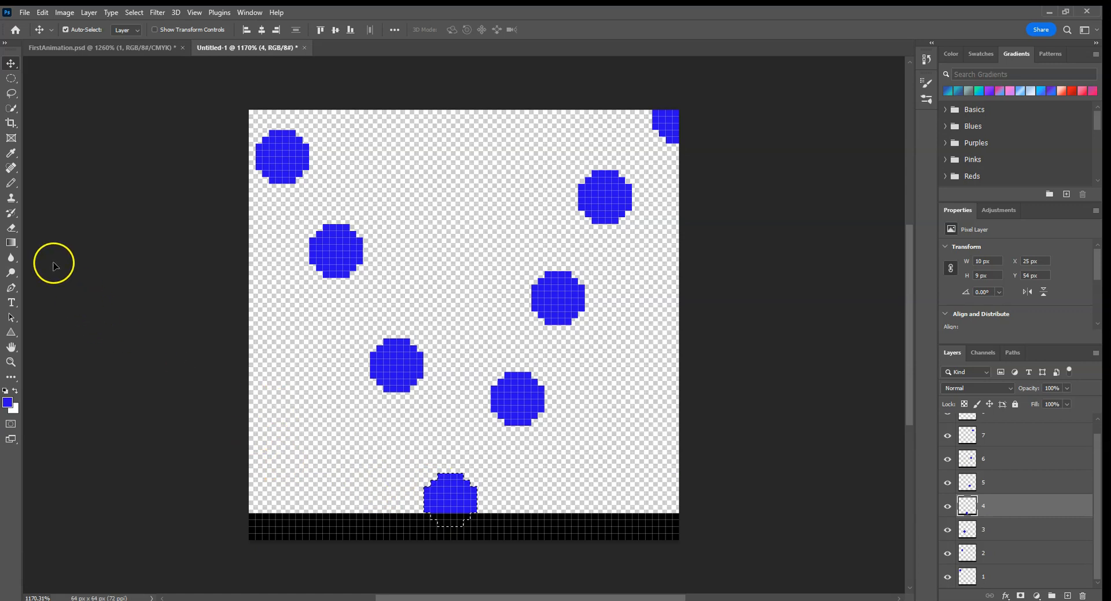
key(ctrl+z)
Step: Enlarge layer 4's ball with Free Transform to about 12 by 11 px at X 24 px, Y 55 px, sunk into the ground, and deselect
click(42, 13)
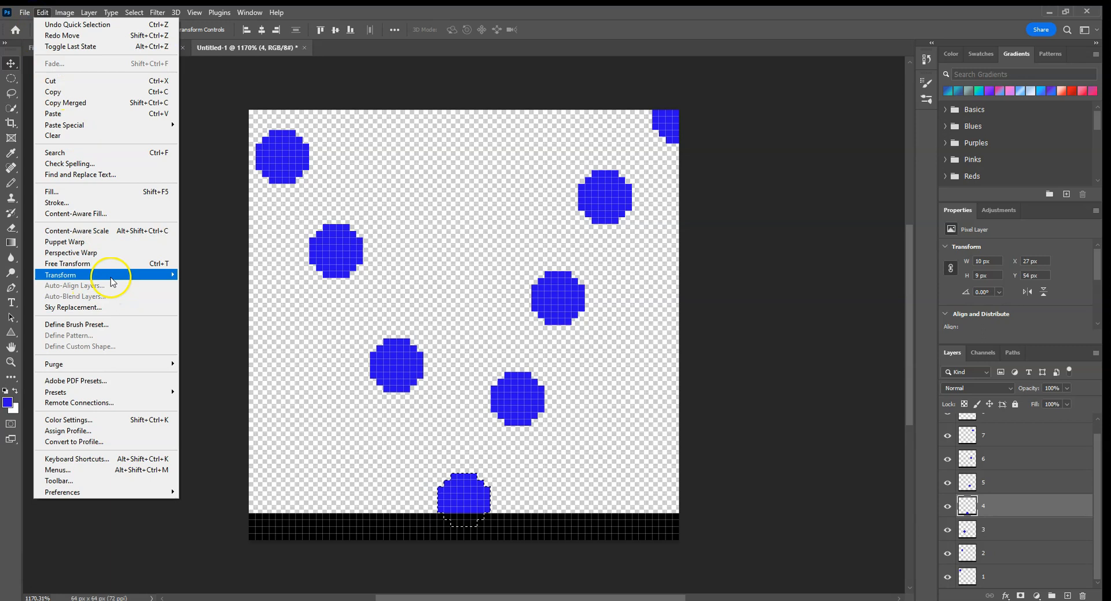
mouse_move(139, 275)
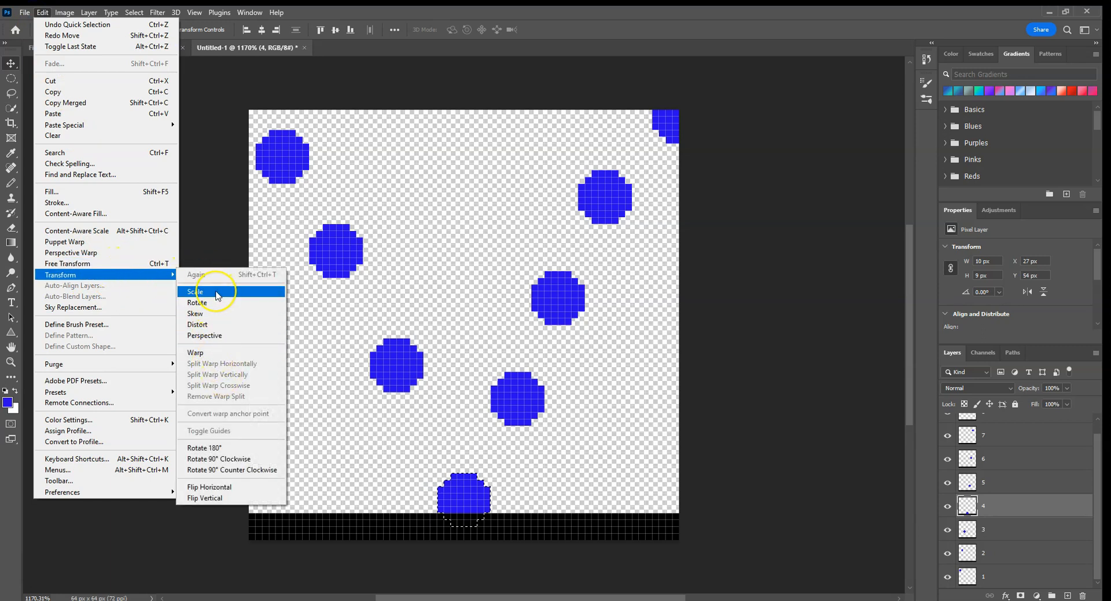
click(133, 268)
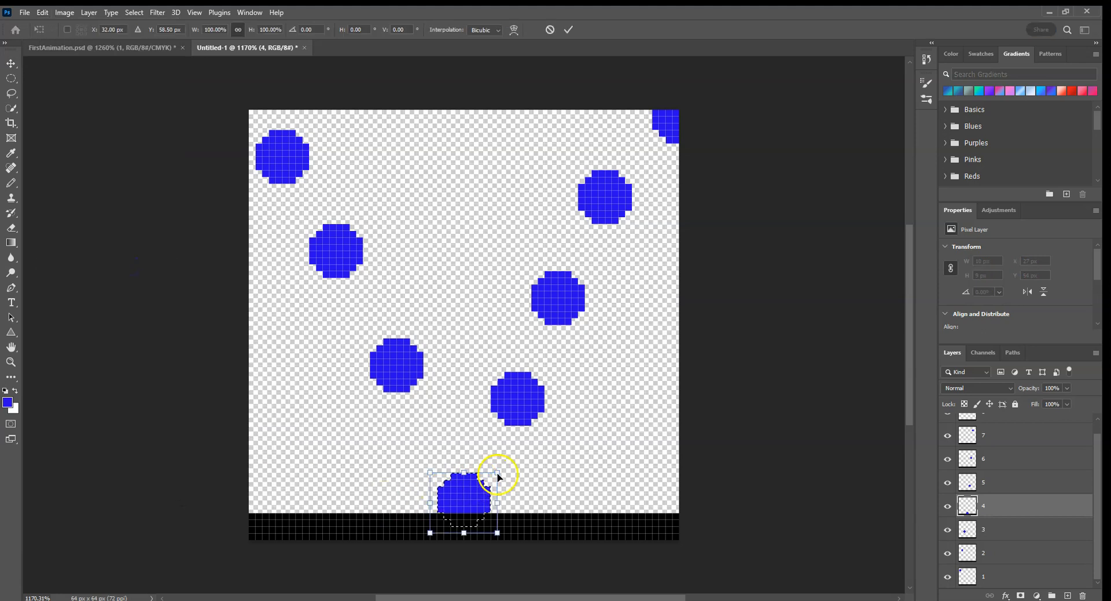
drag(501, 489, 469, 503)
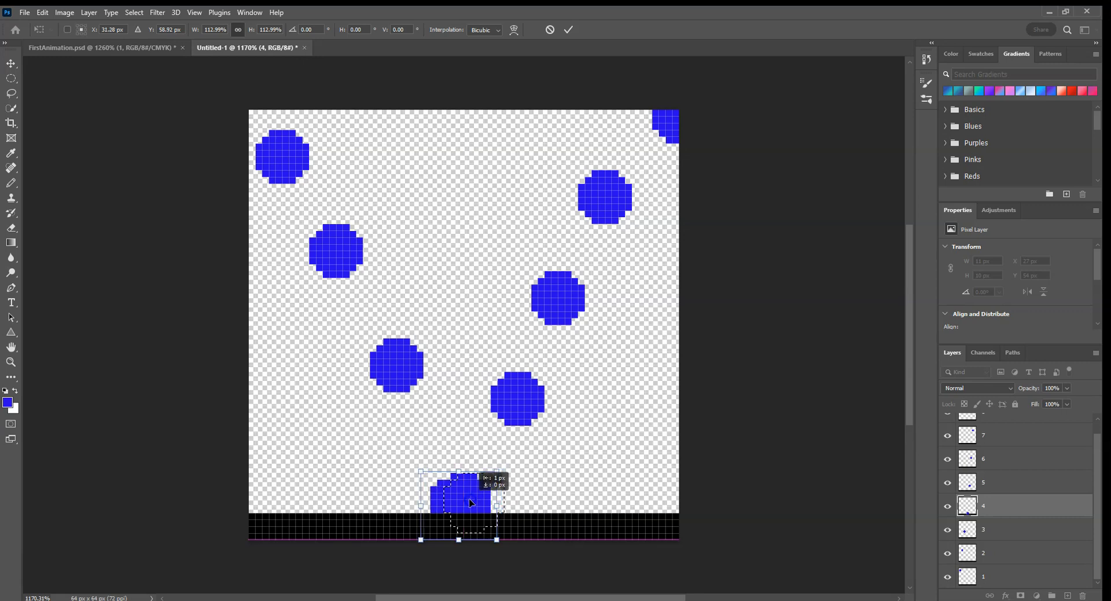
click(491, 518)
click(474, 481)
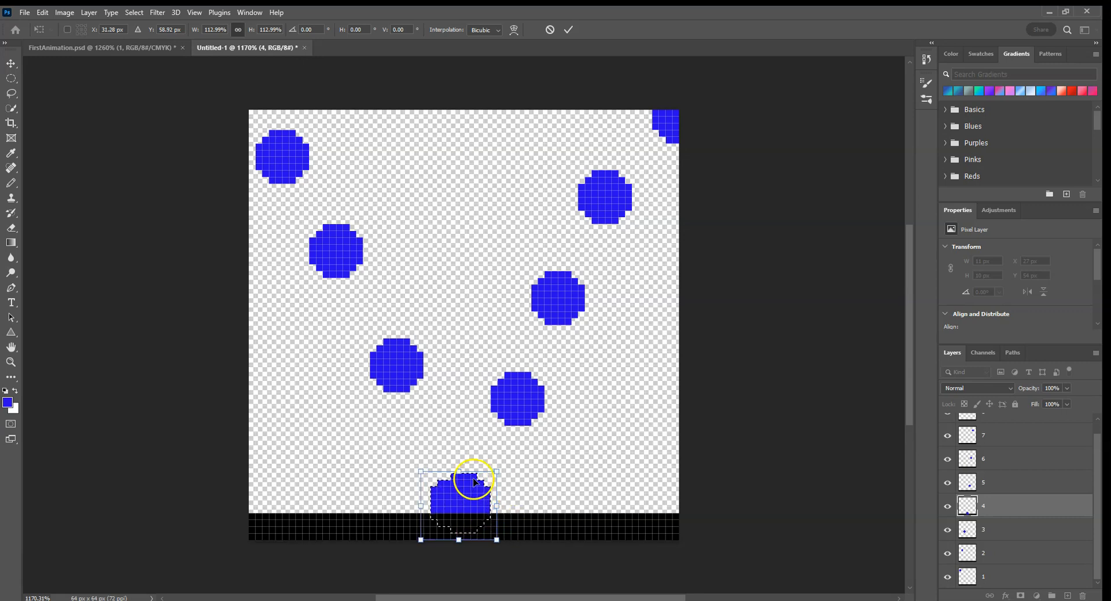
drag(460, 473, 458, 480)
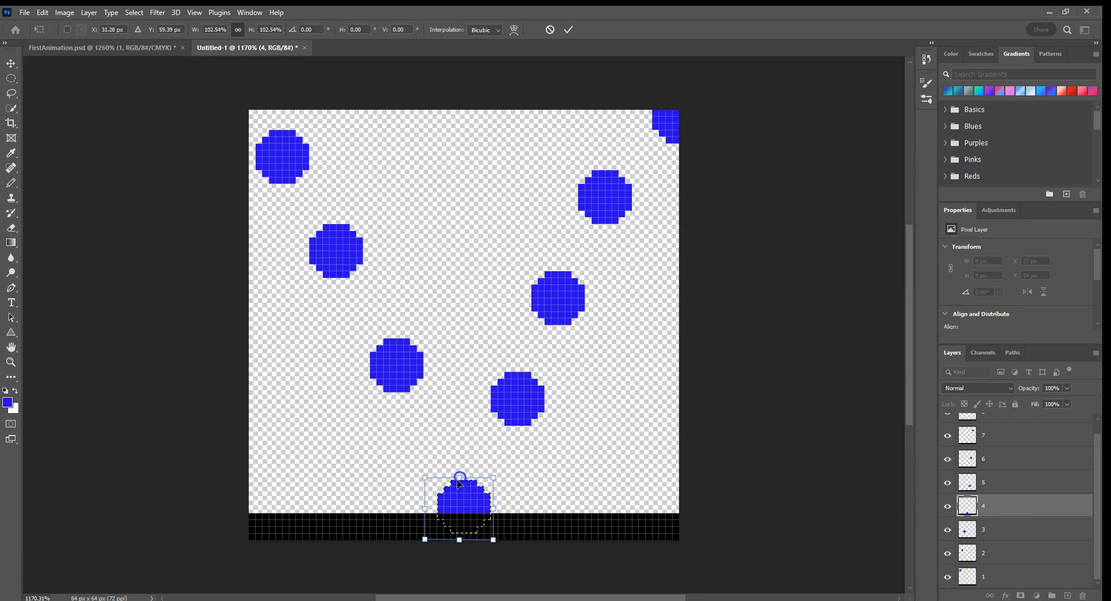
drag(416, 509, 458, 508)
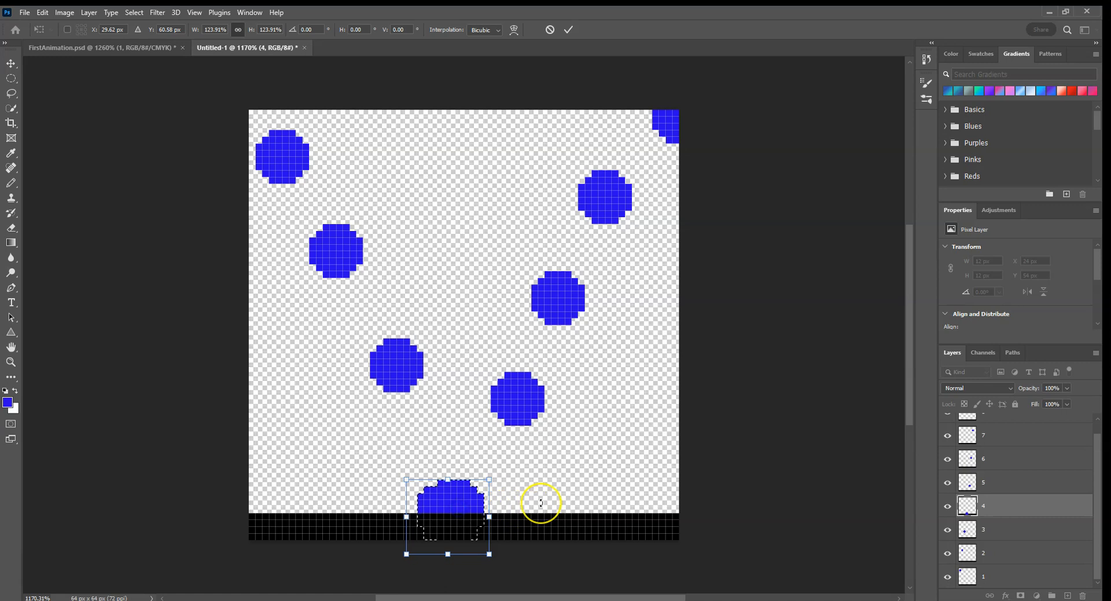
key(Return)
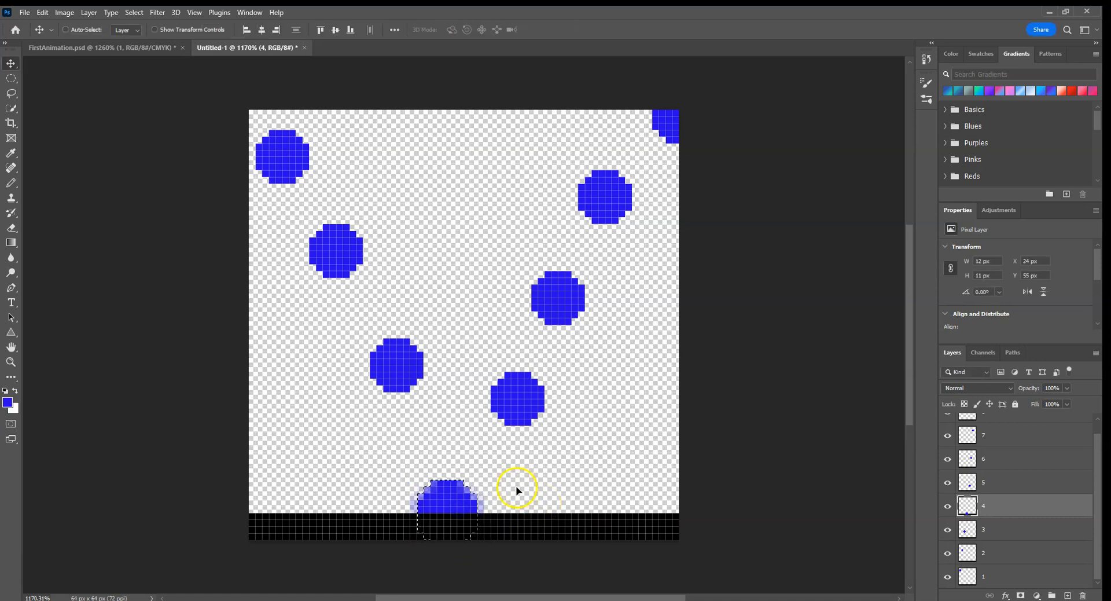
key(ctrl+d)
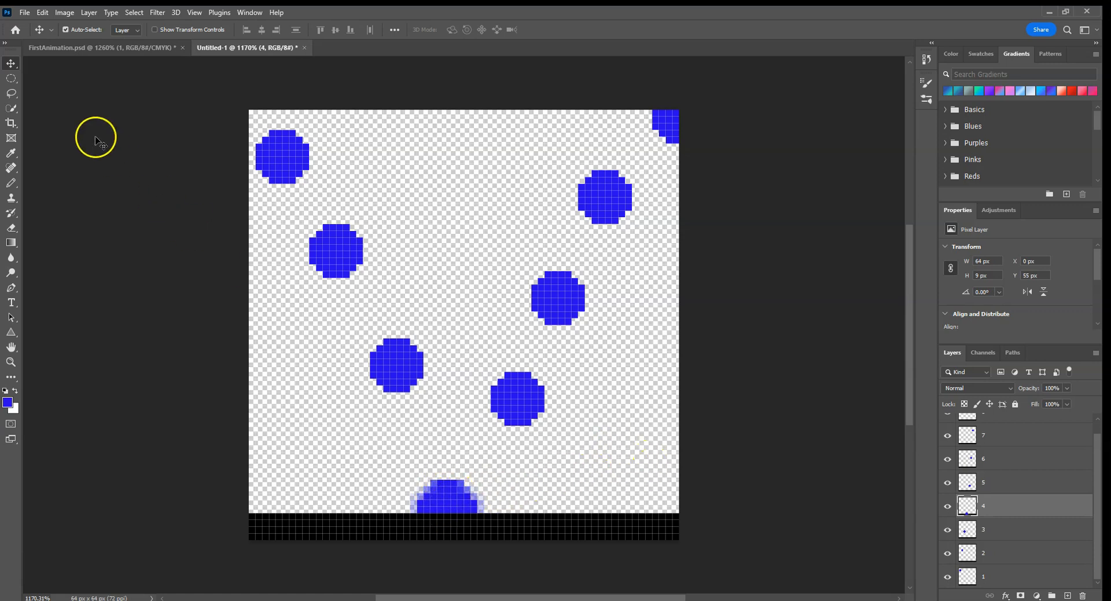
Step: Select only layer 4's enlarged ball again, lower it 1 px to Y 56 px, and deselect
click(11, 108)
click(454, 509)
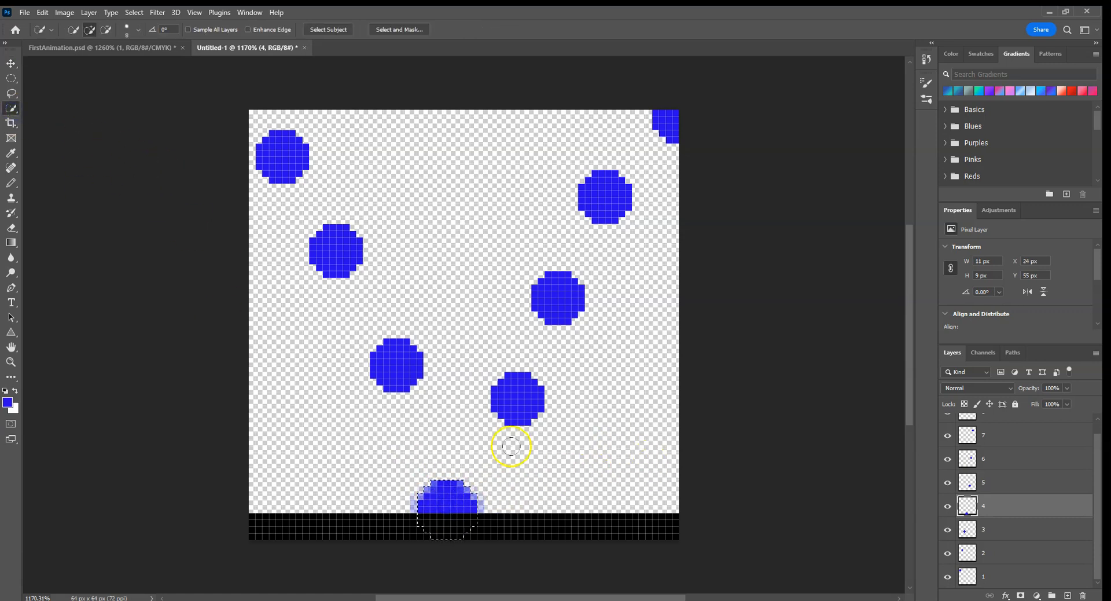
key(v)
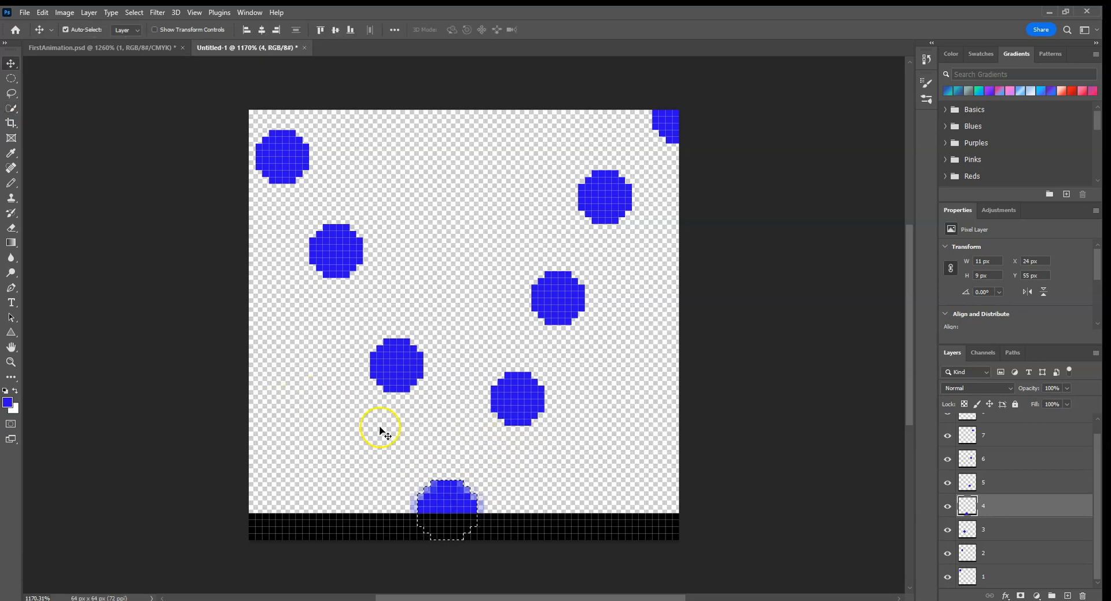
drag(447, 499, 447, 507)
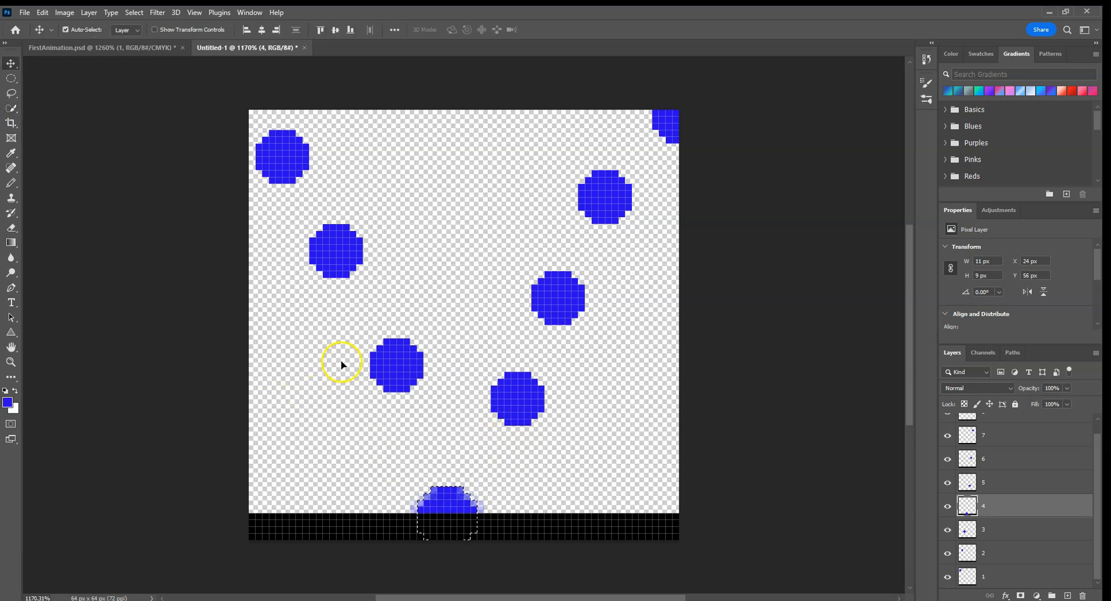
key(ctrl+d)
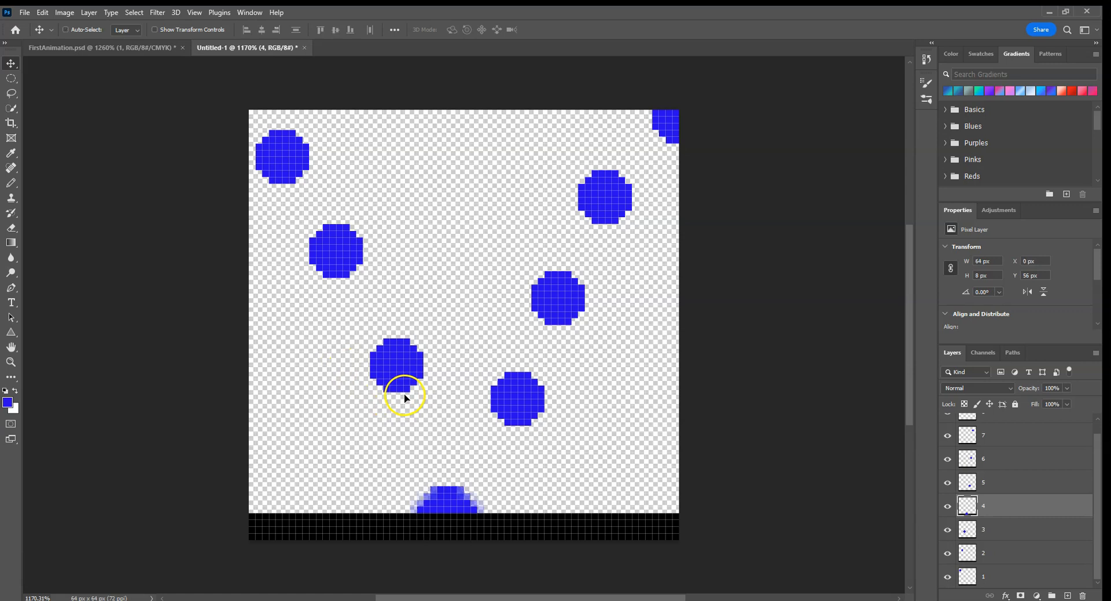
Step: Select layer 1 and open the Timeline
click(972, 574)
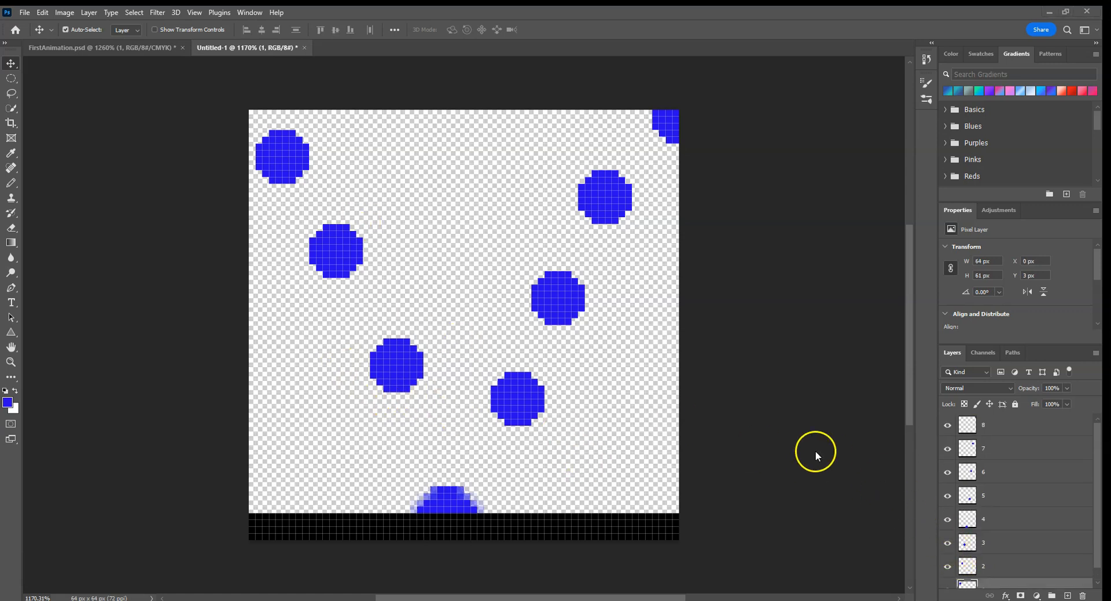
click(261, 13)
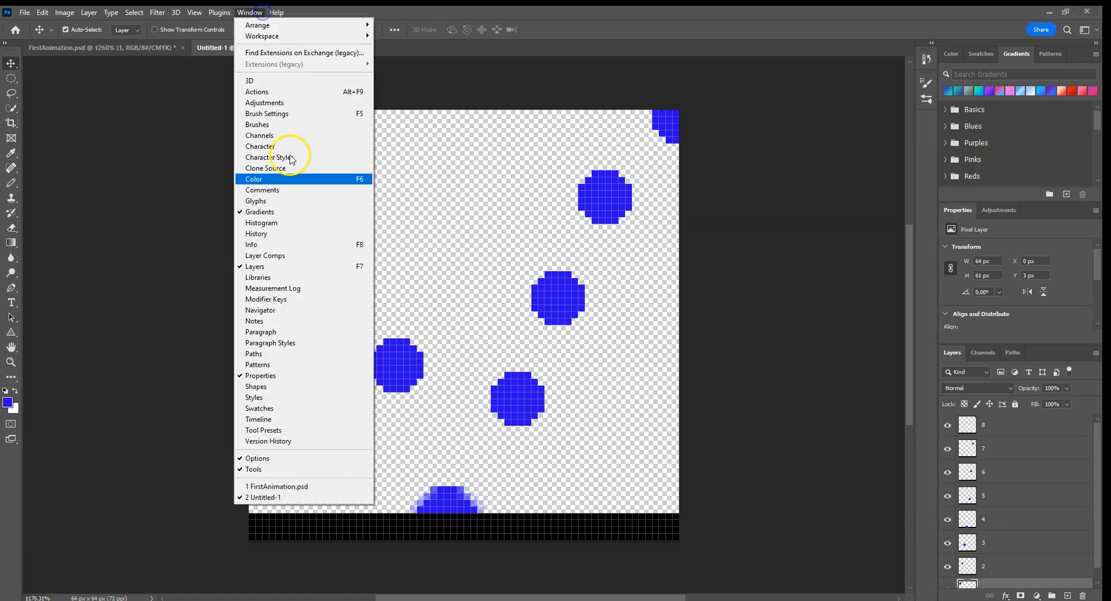
click(318, 425)
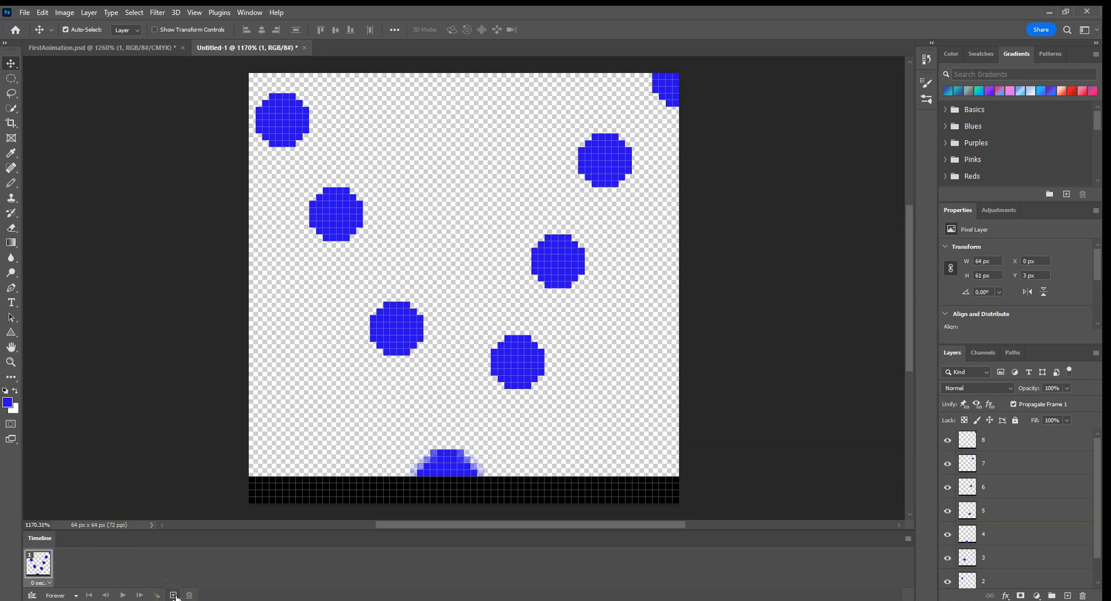
Step: Add seven more frames to the Timeline, making eight in total
click(173, 595)
click(174, 595)
click(173, 596)
click(173, 595)
click(174, 596)
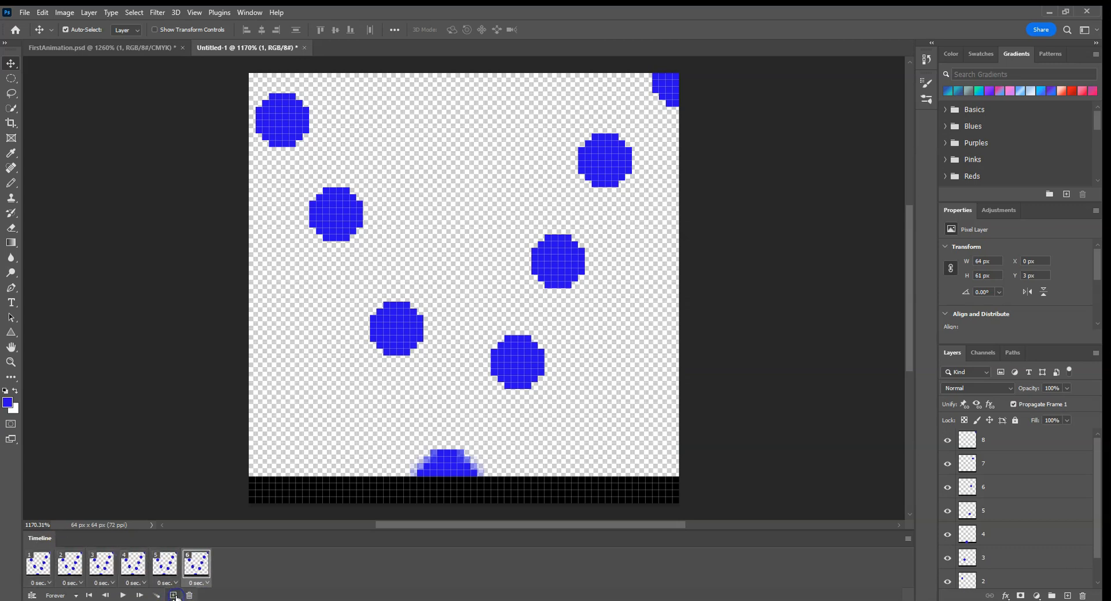
click(173, 595)
click(174, 595)
Step: In frame 1, hide layers 2 through 8, leaving only layer 1 visible
click(52, 536)
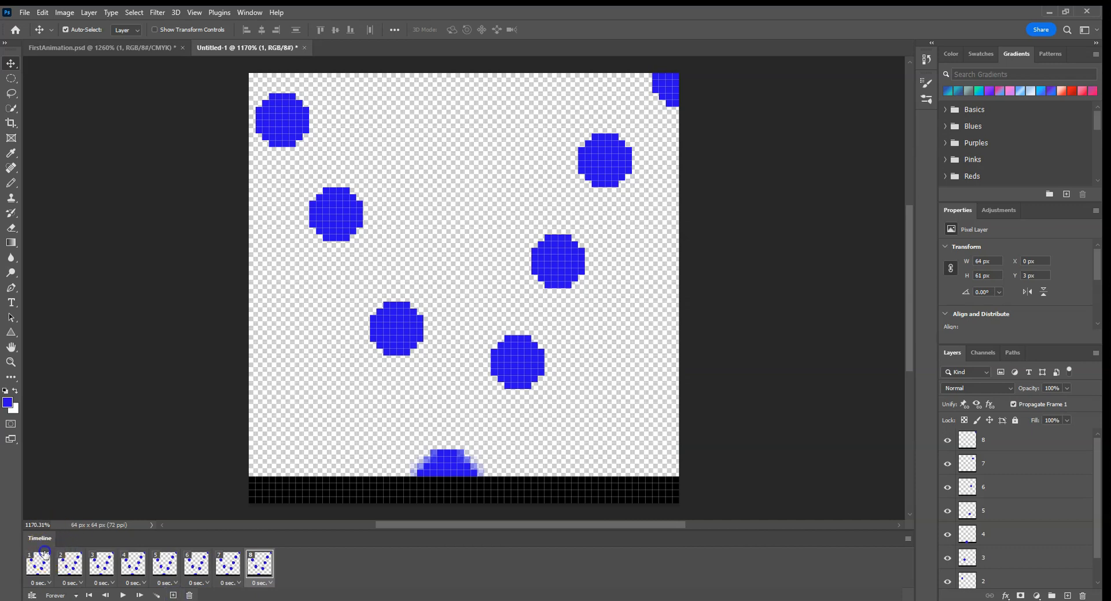
click(45, 552)
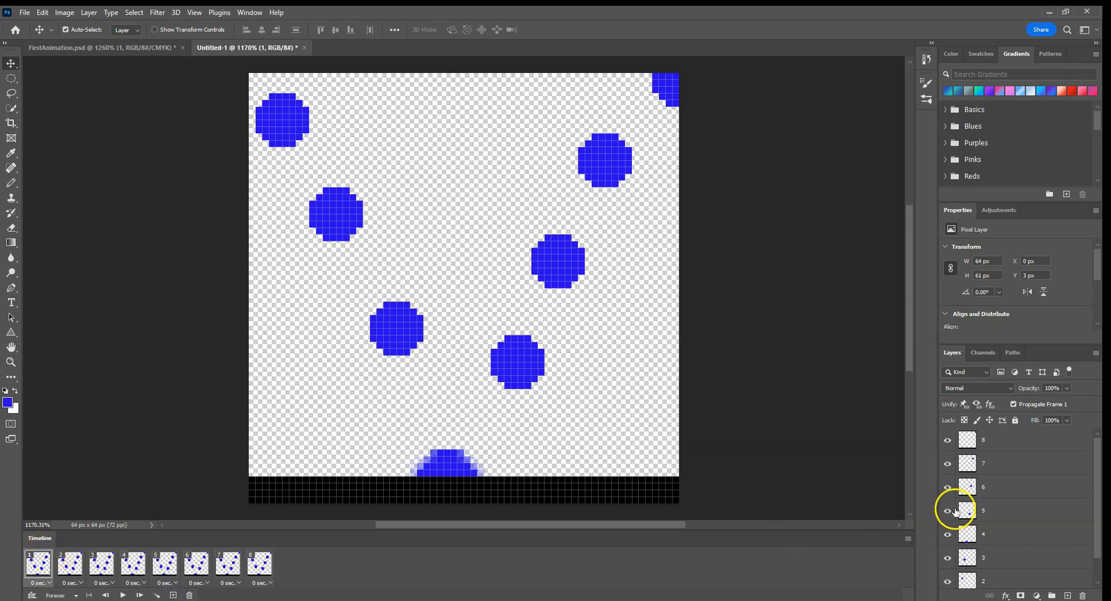
click(947, 439)
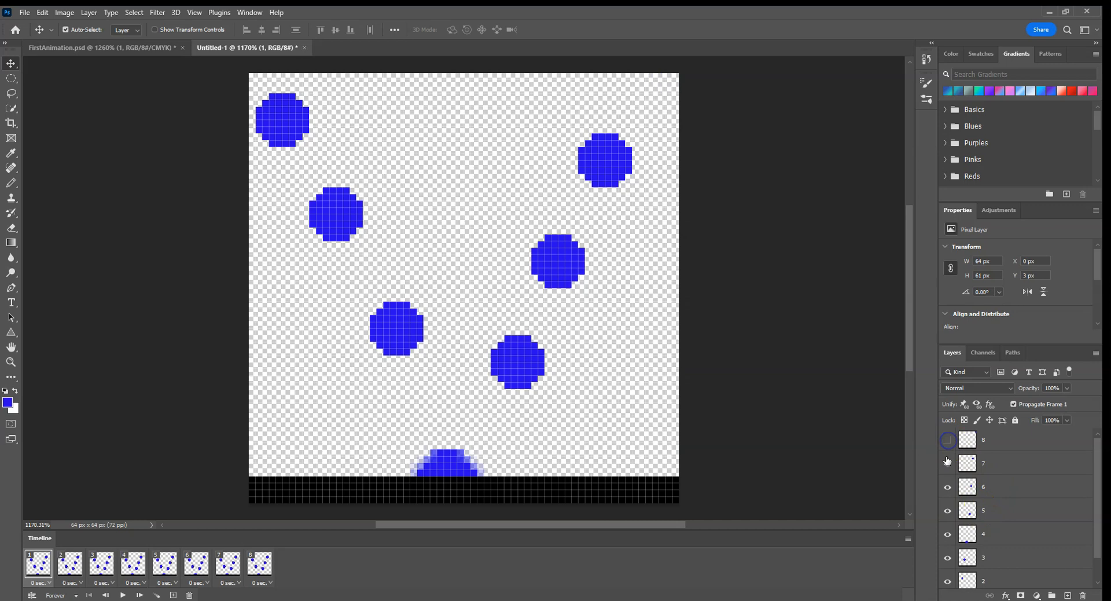
click(947, 463)
click(947, 486)
click(947, 511)
click(948, 533)
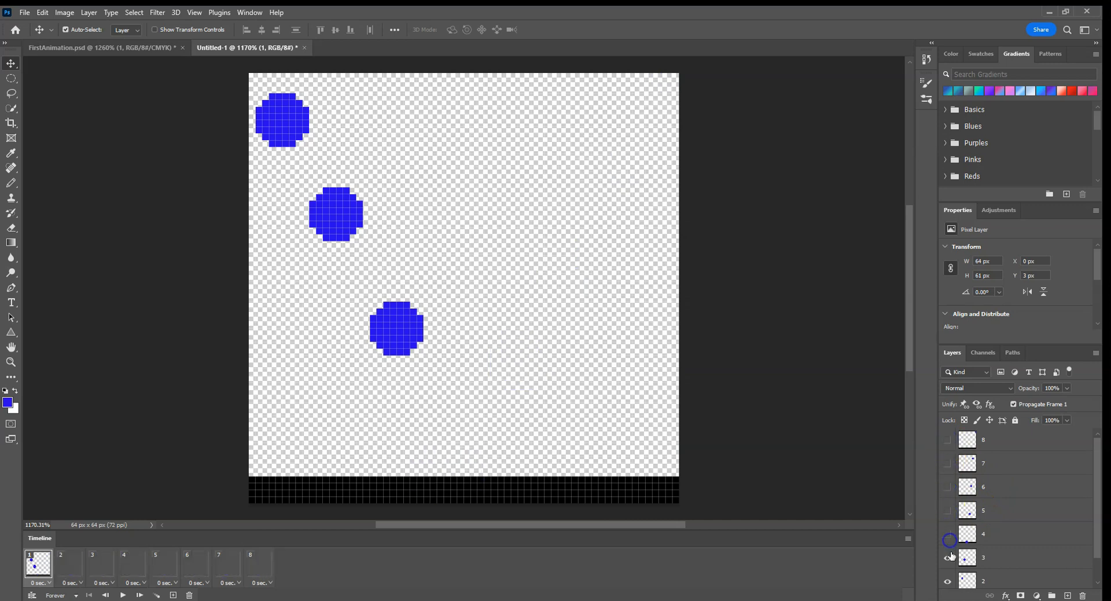
click(948, 557)
click(947, 581)
scroll(981, 533, down, 1)
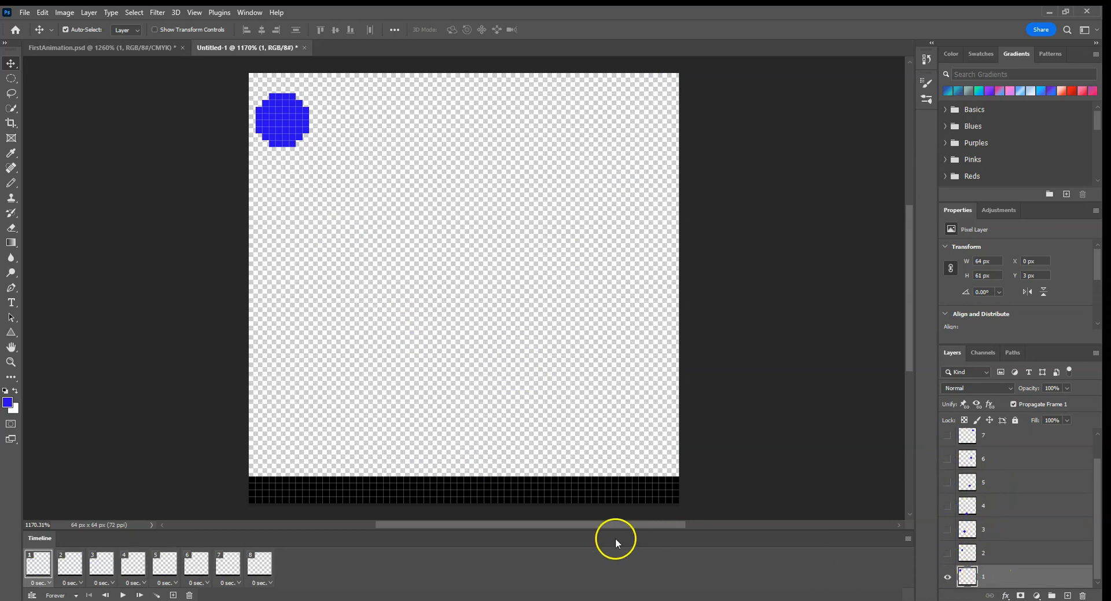
Step: Hide layer 1 in frames 2 and 3, showing only layer 2 in frame 2 and only layer 3 in frame 3
click(69, 563)
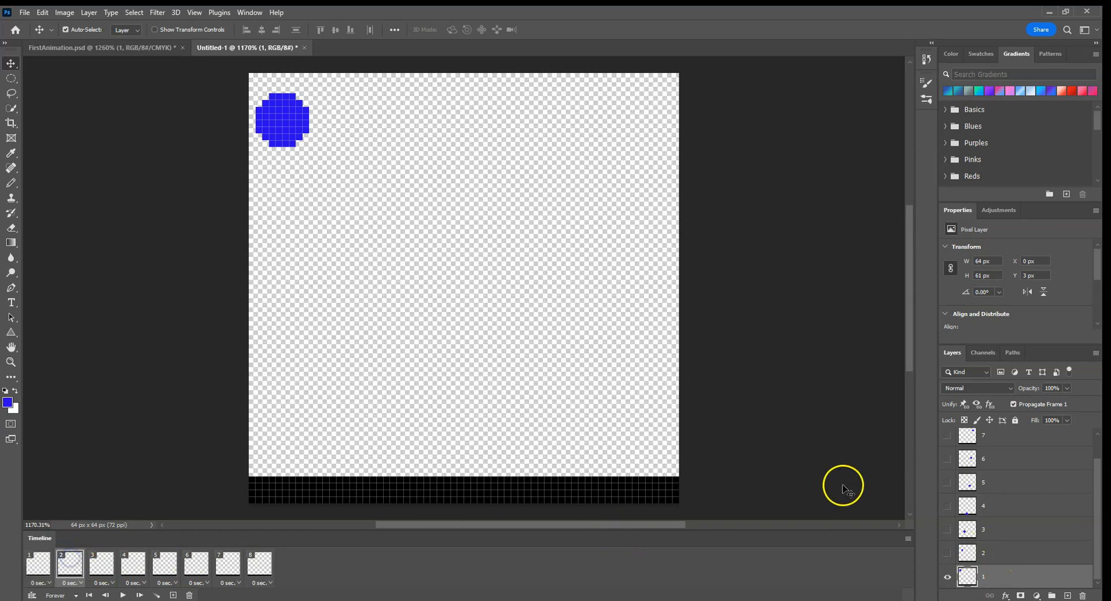
click(948, 576)
click(948, 552)
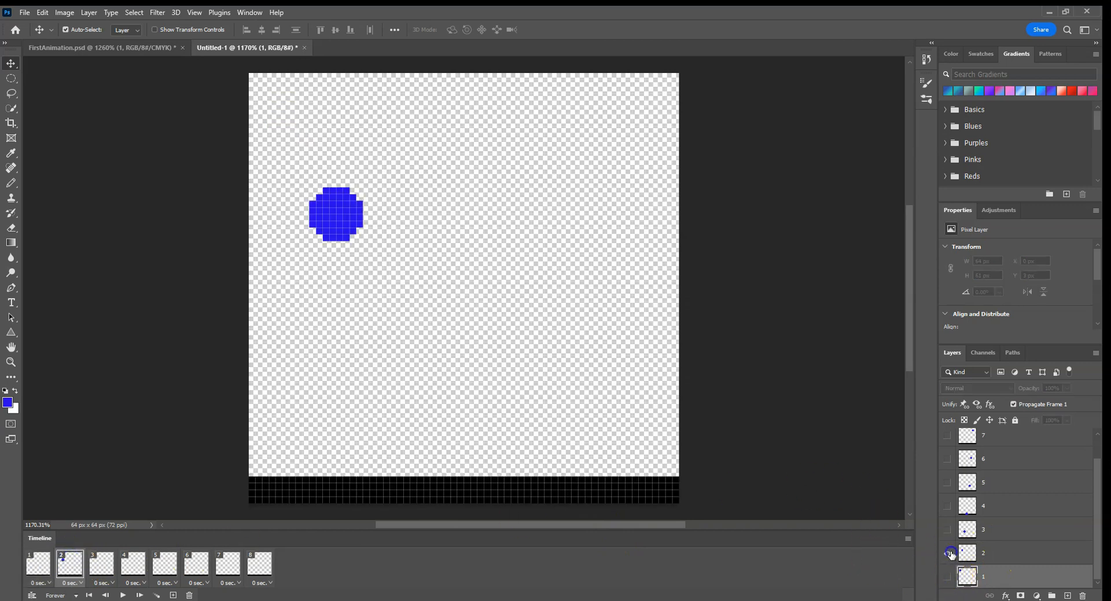
click(106, 583)
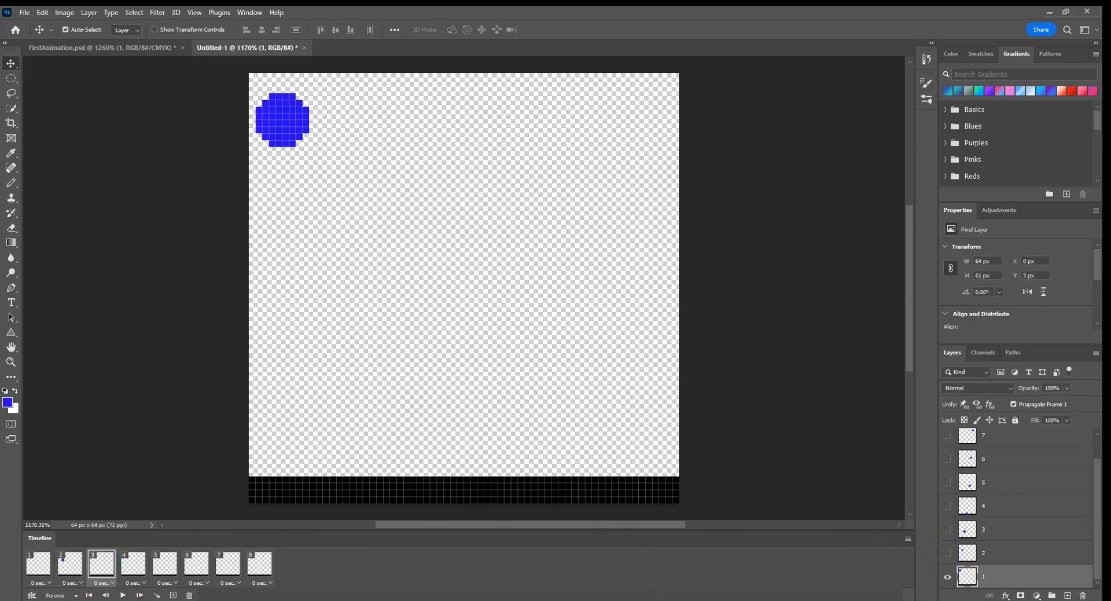
click(948, 577)
click(947, 529)
scroll(984, 550, up, 1)
scroll(990, 553, down, 1)
Step: Hide layer 1 in frames 4 and 5, showing only layer 4 in frame 4 and only layer 5 in frame 5
click(133, 562)
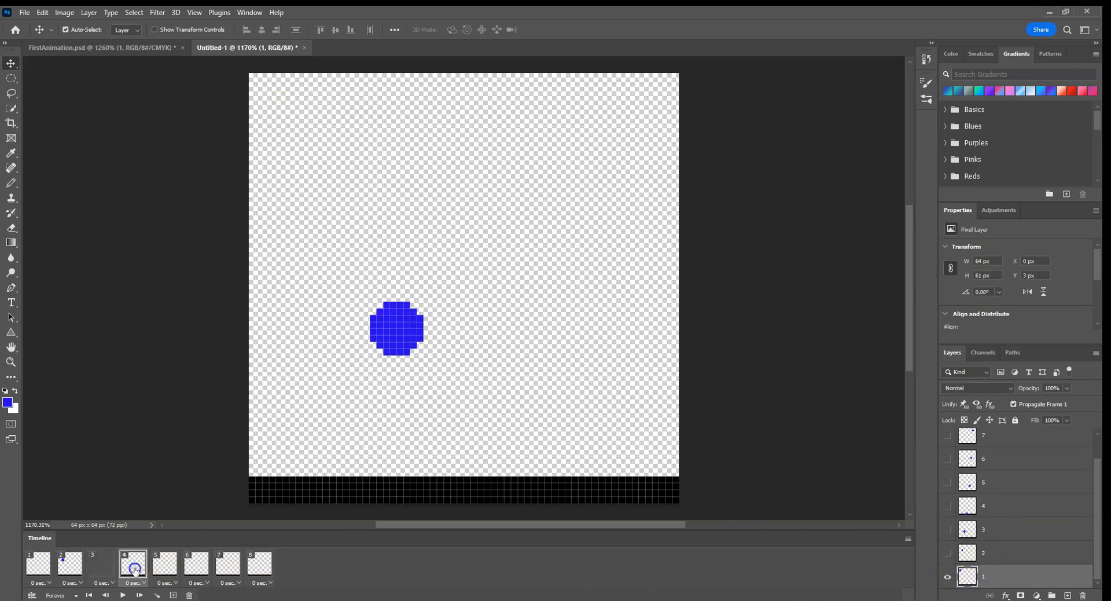
click(947, 576)
click(947, 506)
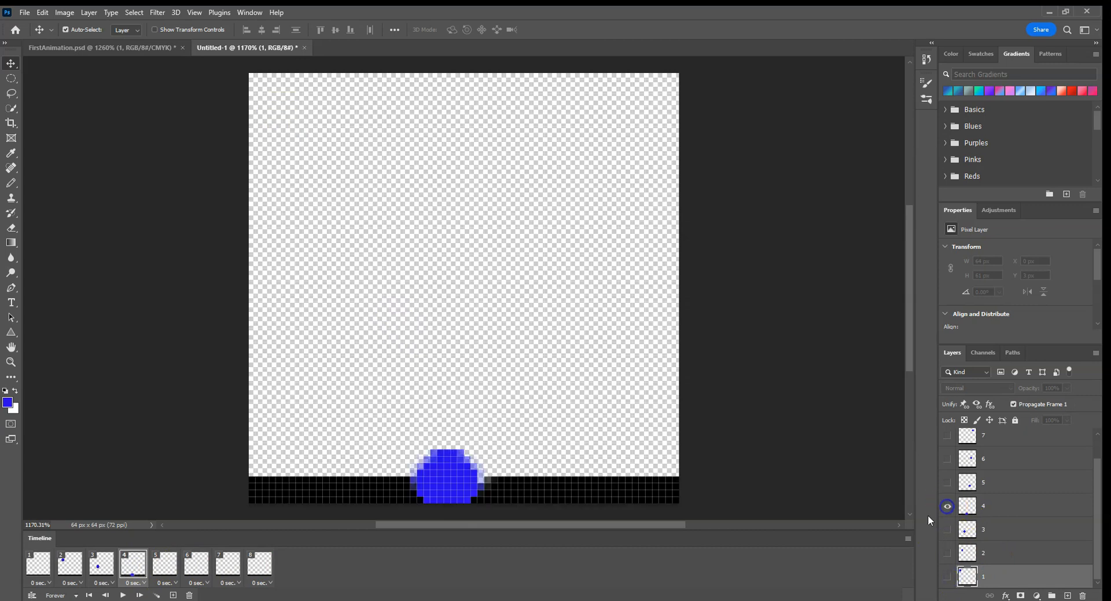
click(165, 563)
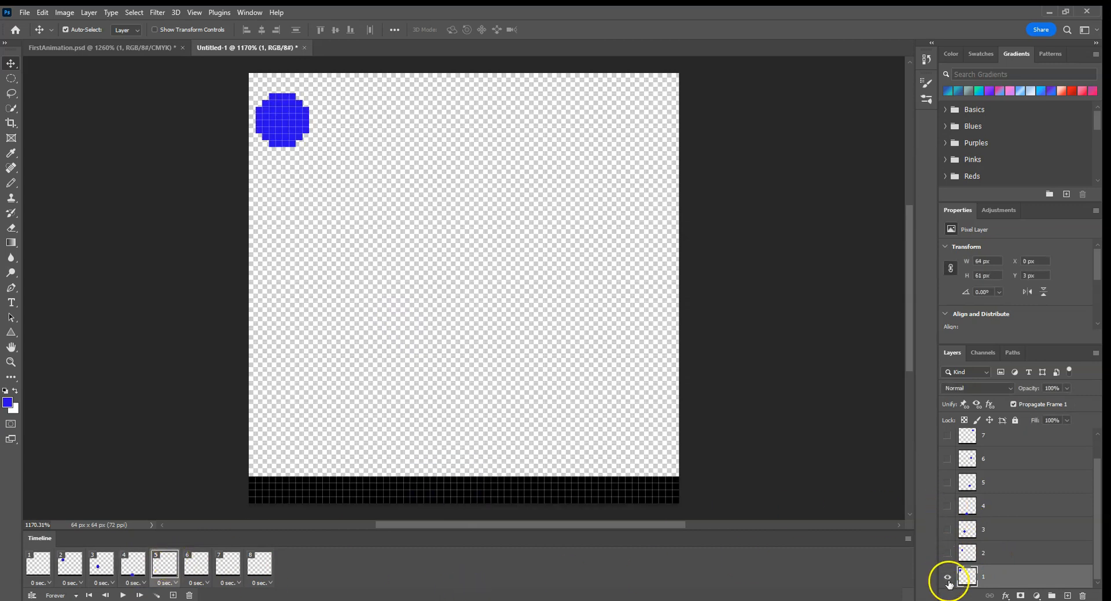
click(947, 576)
click(948, 482)
Step: Hide layer 1 in frames 6 and 7, showing only layer 6 in frame 6 and only layer 7 in frame 7
click(196, 562)
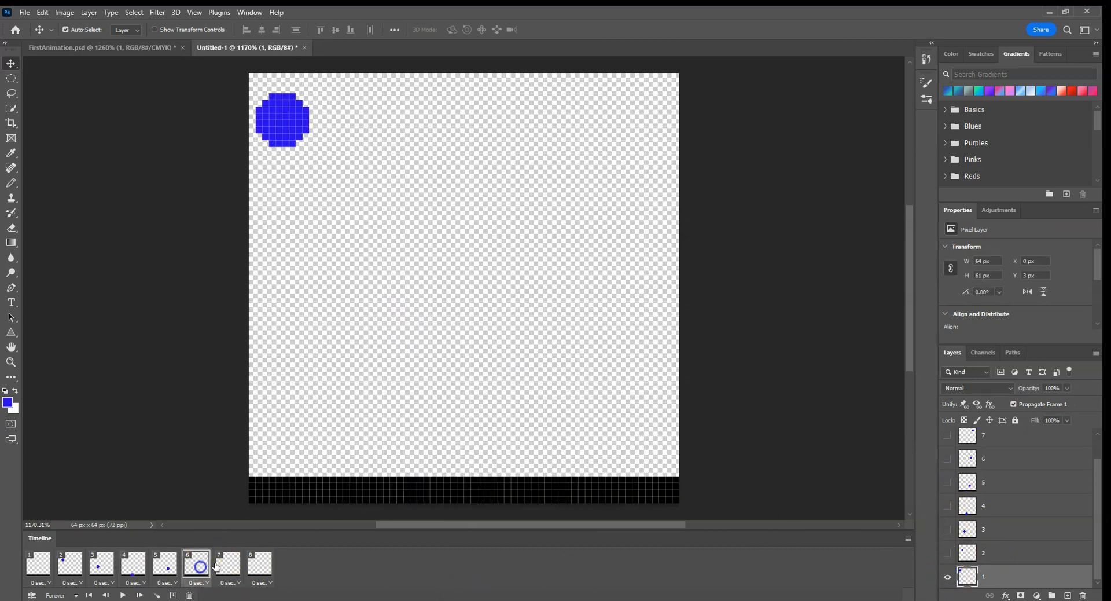
click(947, 576)
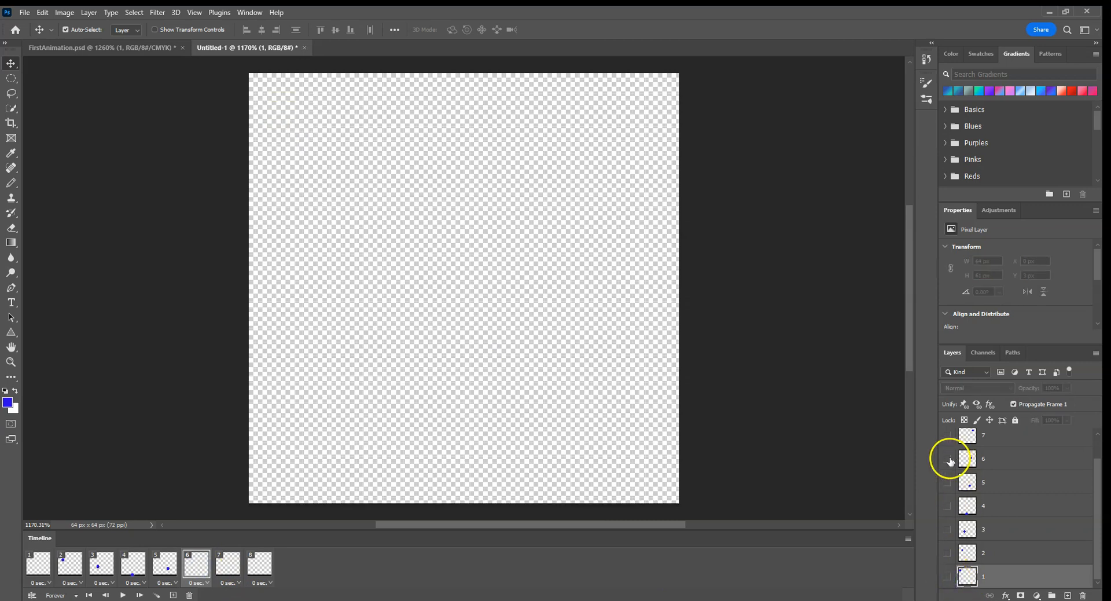
click(947, 459)
click(228, 562)
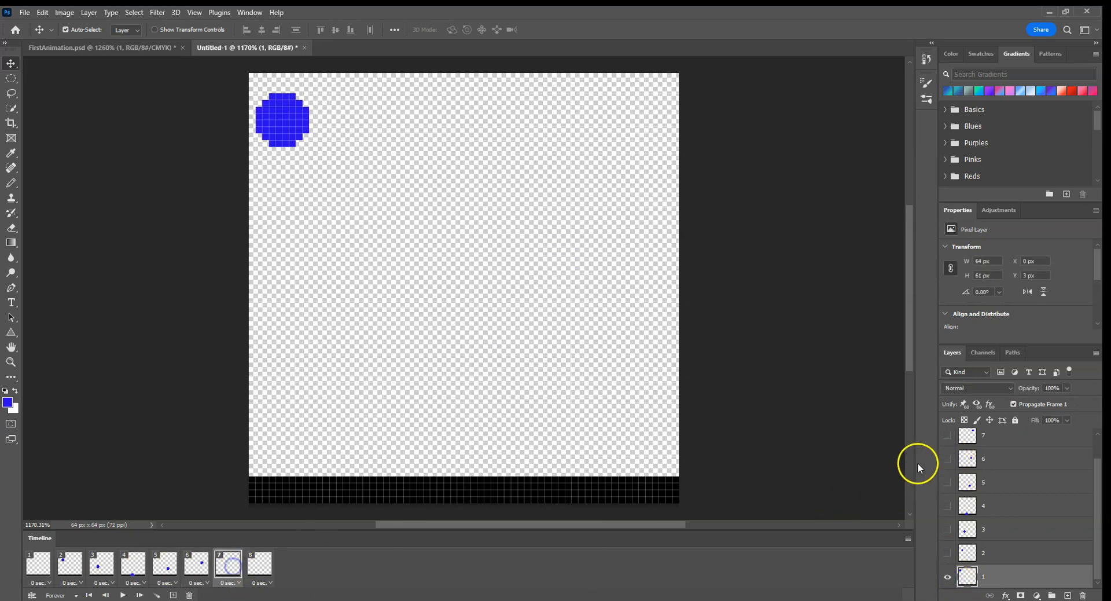
click(947, 435)
click(947, 577)
Step: In frame 8, hide layer 1 and show only layer 8
click(259, 562)
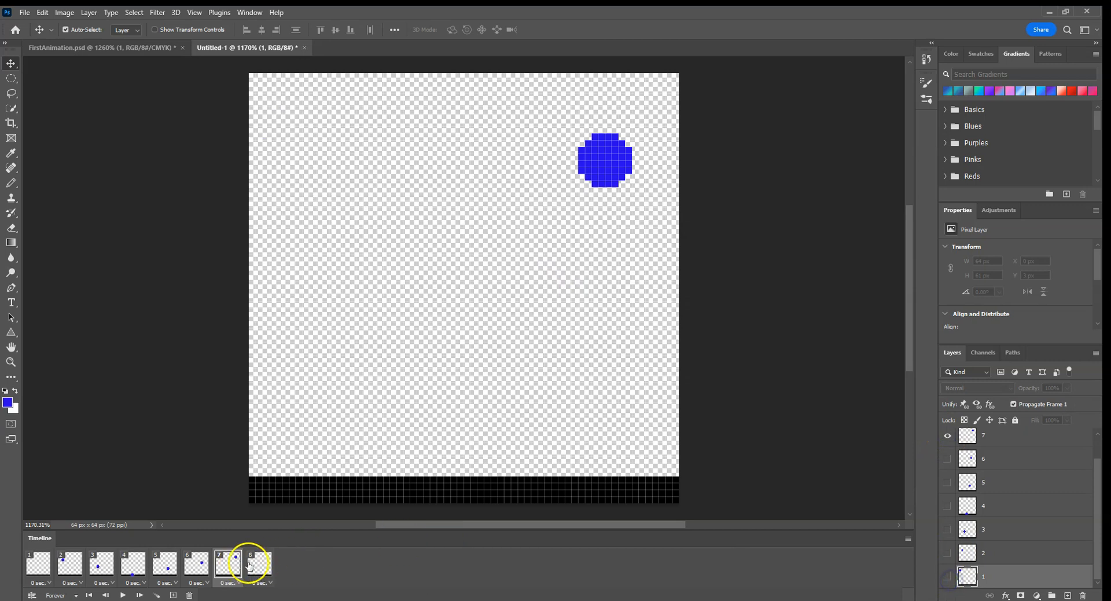
click(947, 576)
scroll(960, 521, up, 2)
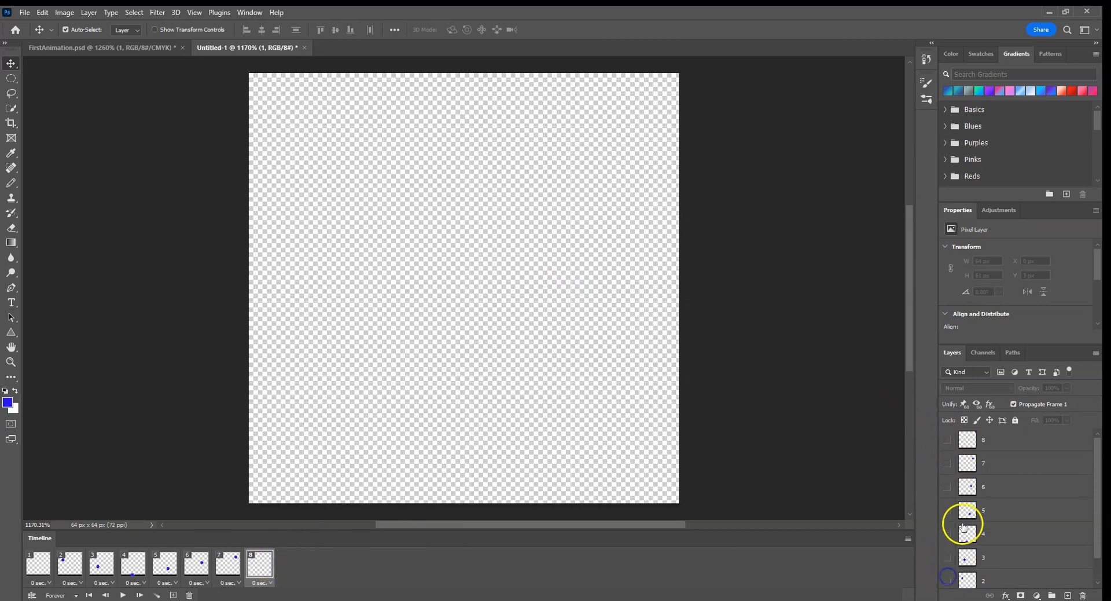
click(947, 439)
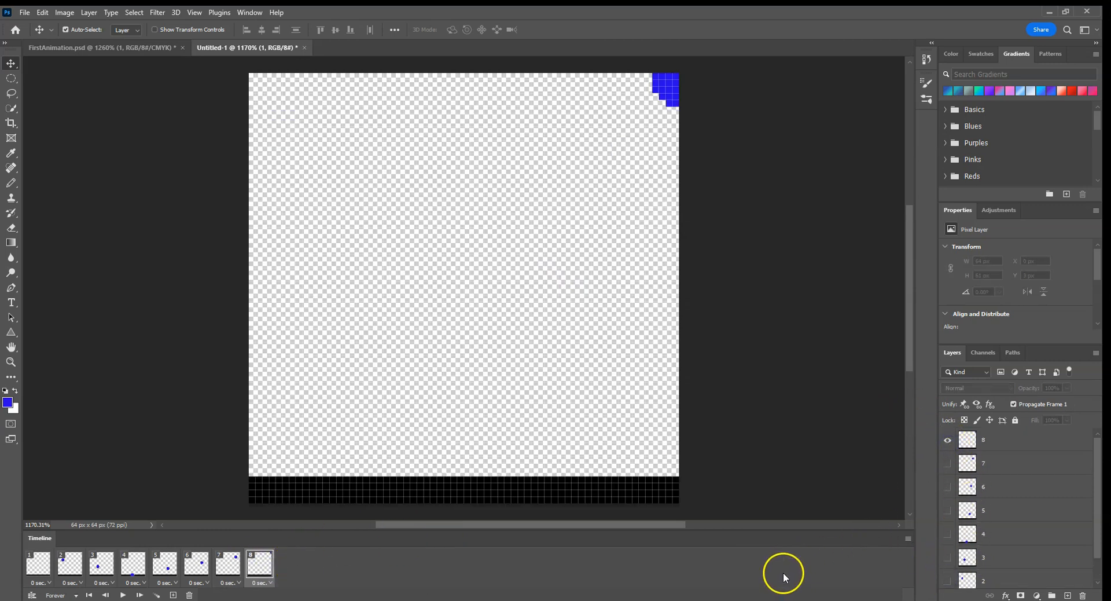
Step: Play the animation from frame 1, stop it, and replay it once more to check the bounce
click(46, 559)
click(122, 595)
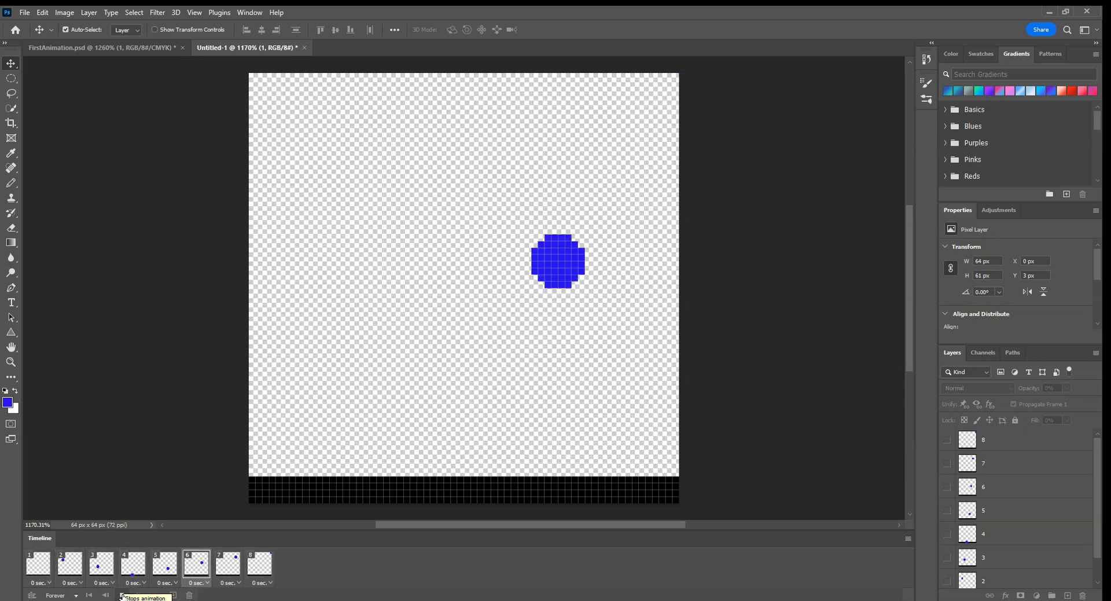
click(122, 594)
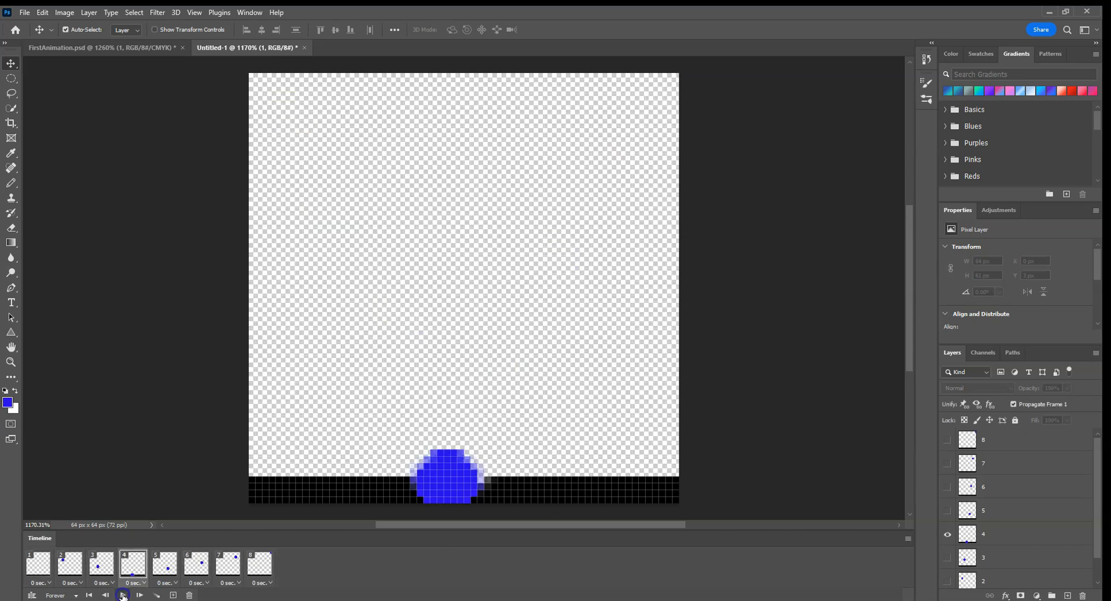
click(122, 595)
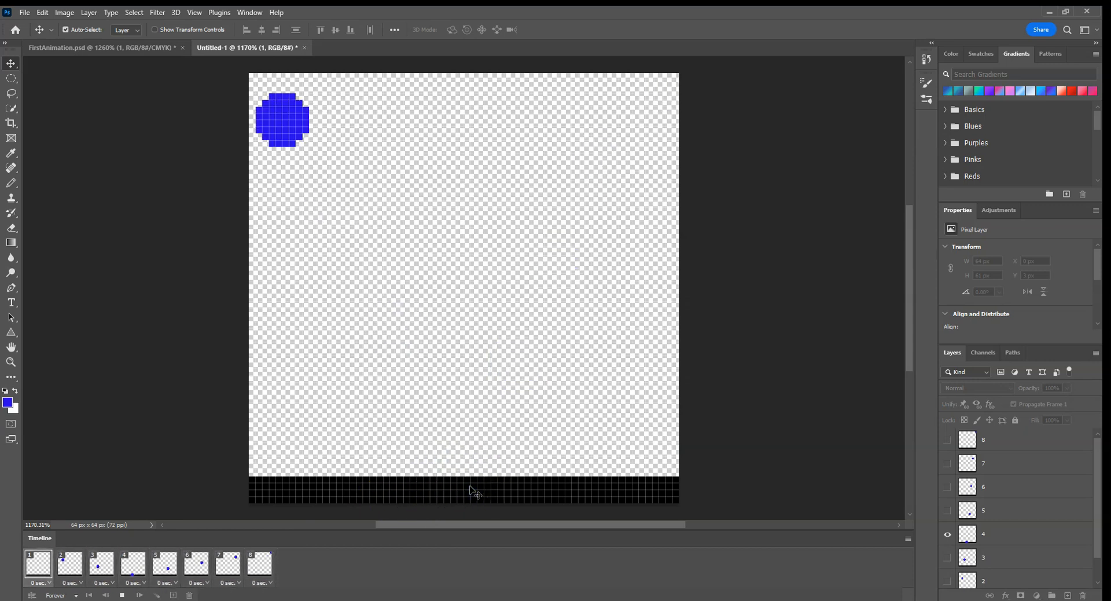
click(123, 595)
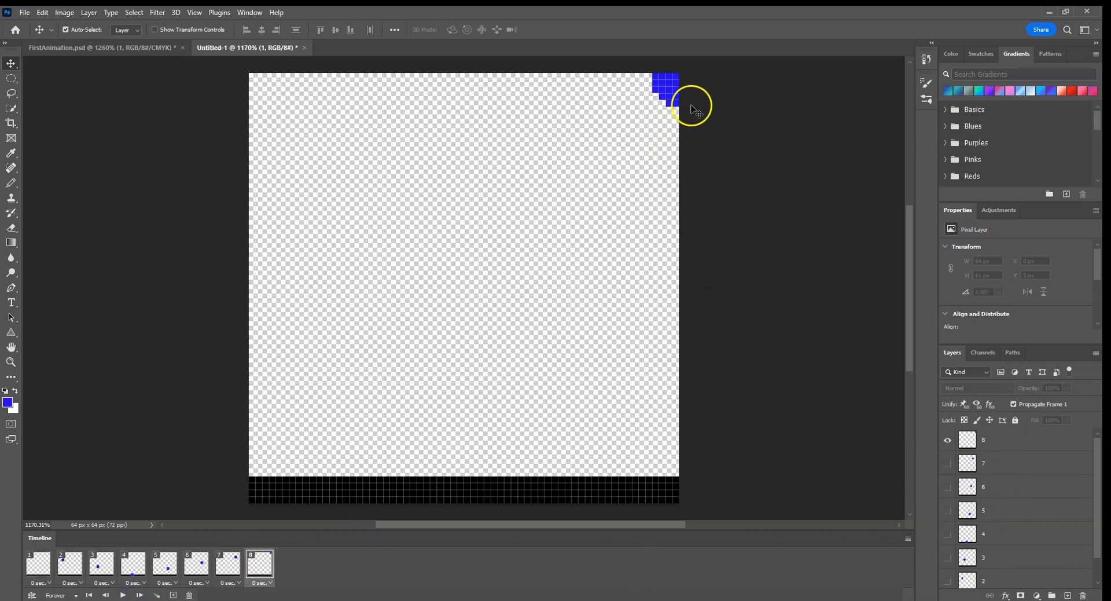
Step: Close the Timeline and isolate layer 4 for editing by showing and selecting it and hiding layer 8
scroll(1009, 474, down, 2)
scroll(1009, 473, up, 1)
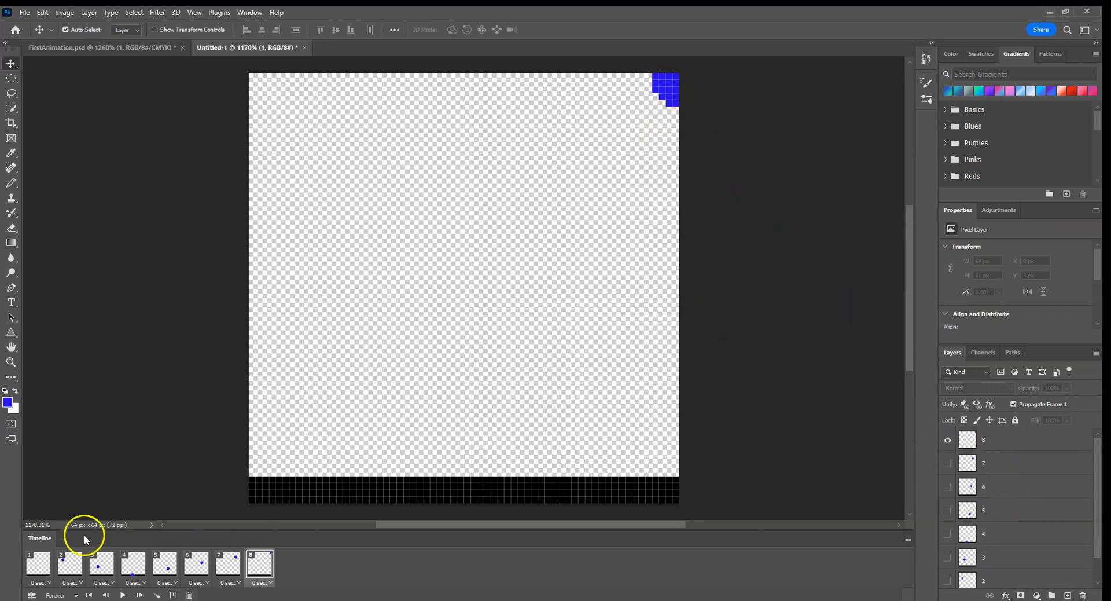
click(907, 539)
click(932, 517)
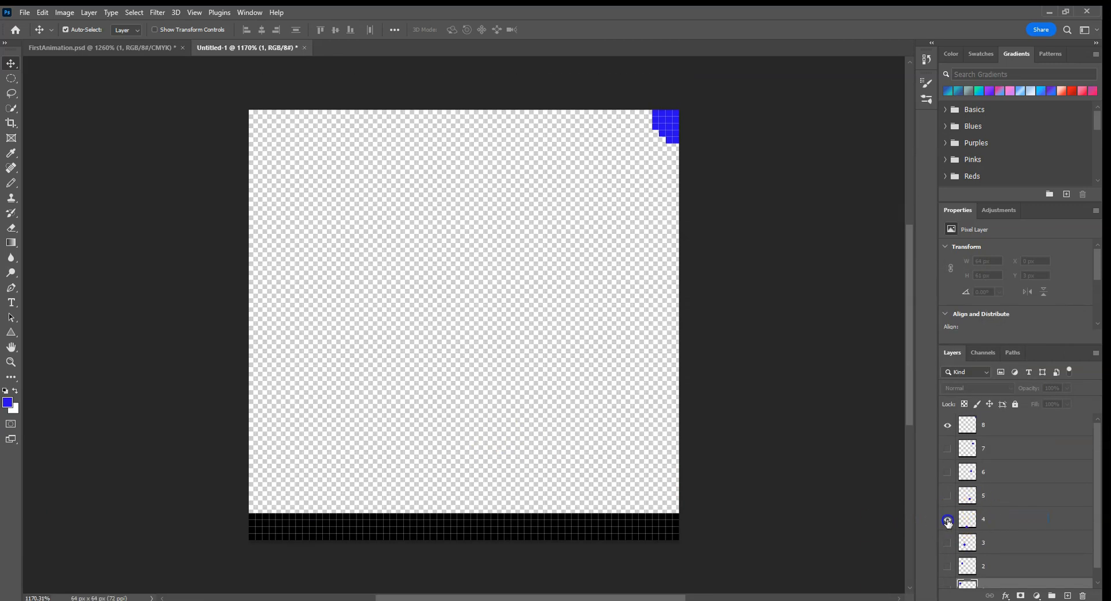
click(948, 521)
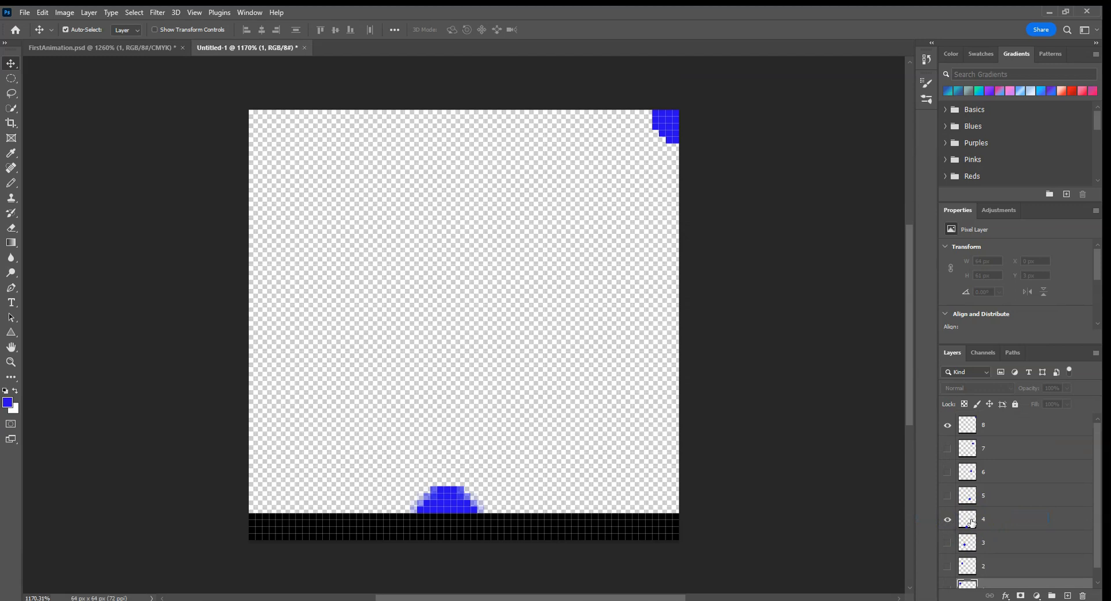
click(971, 521)
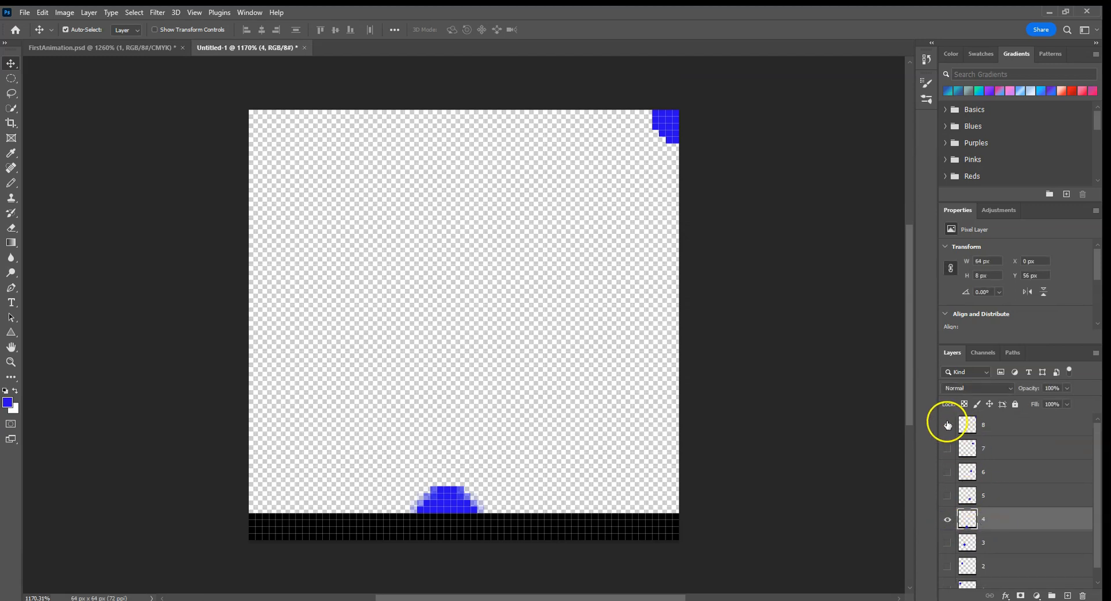
click(947, 425)
scroll(960, 538, down, 1)
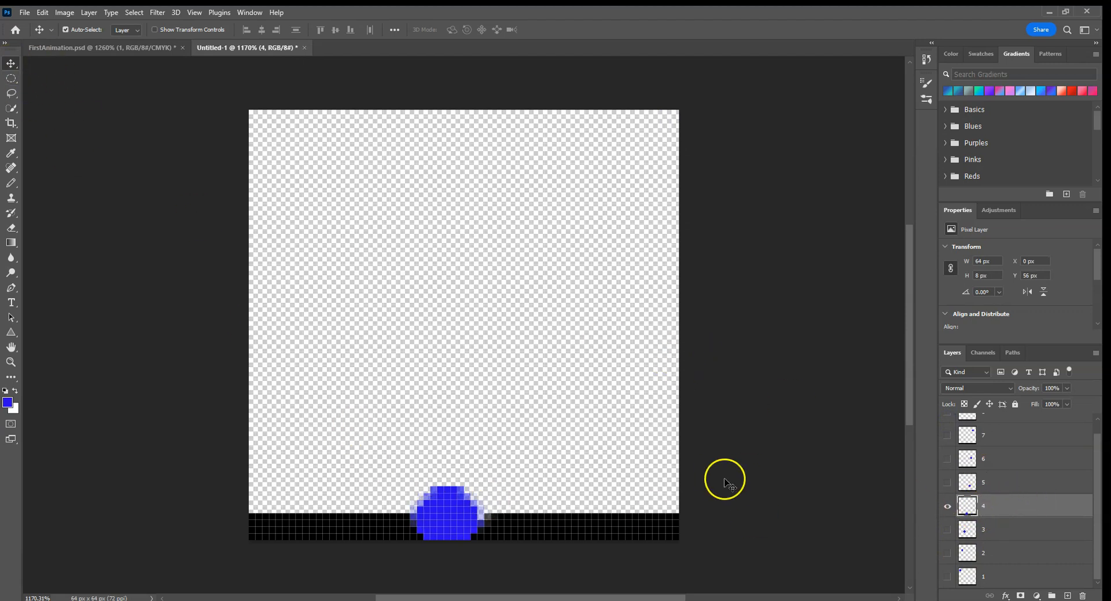
Step: Select layer 4's ball with Quick Selection, switch to the Pencil tool, and clear the selection
click(10, 108)
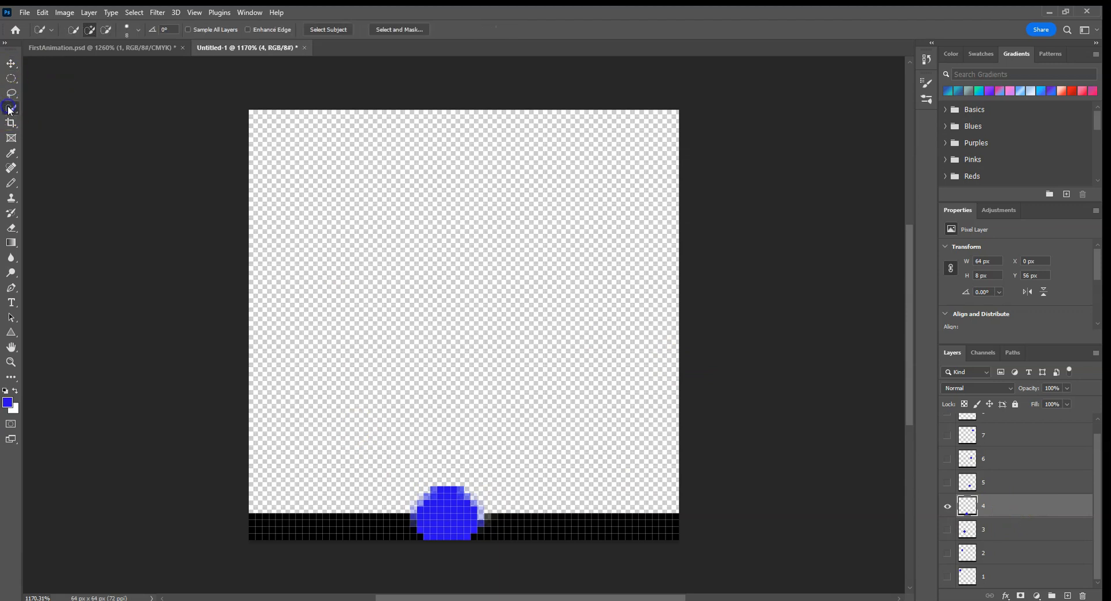
mouse_move(445, 509)
mouse_down()
mouse_move(451, 484)
mouse_move(445, 508)
mouse_up()
click(11, 183)
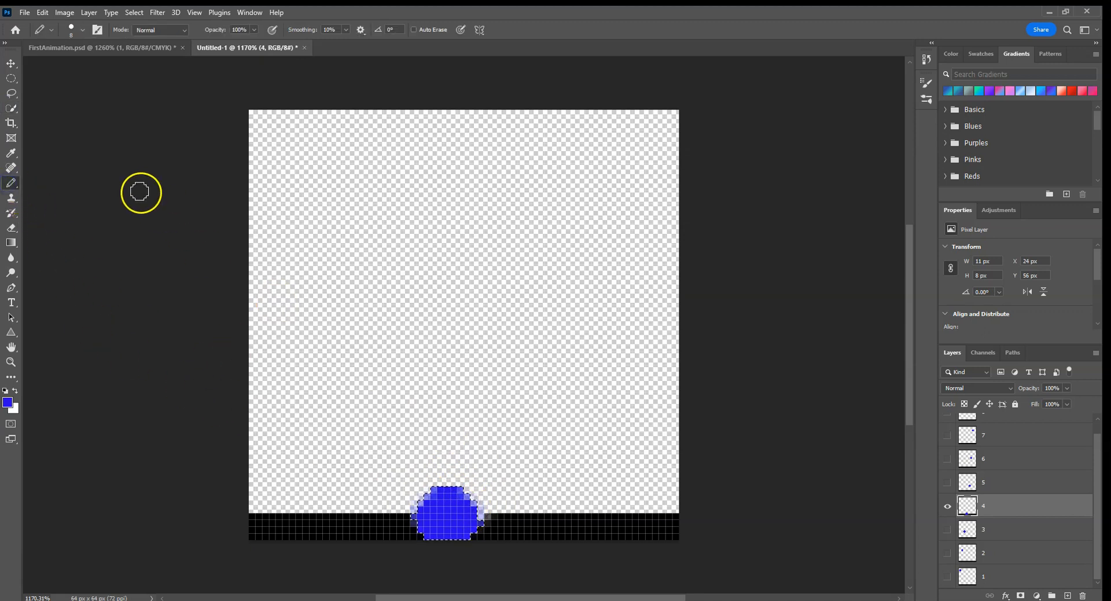
key(ctrl+d)
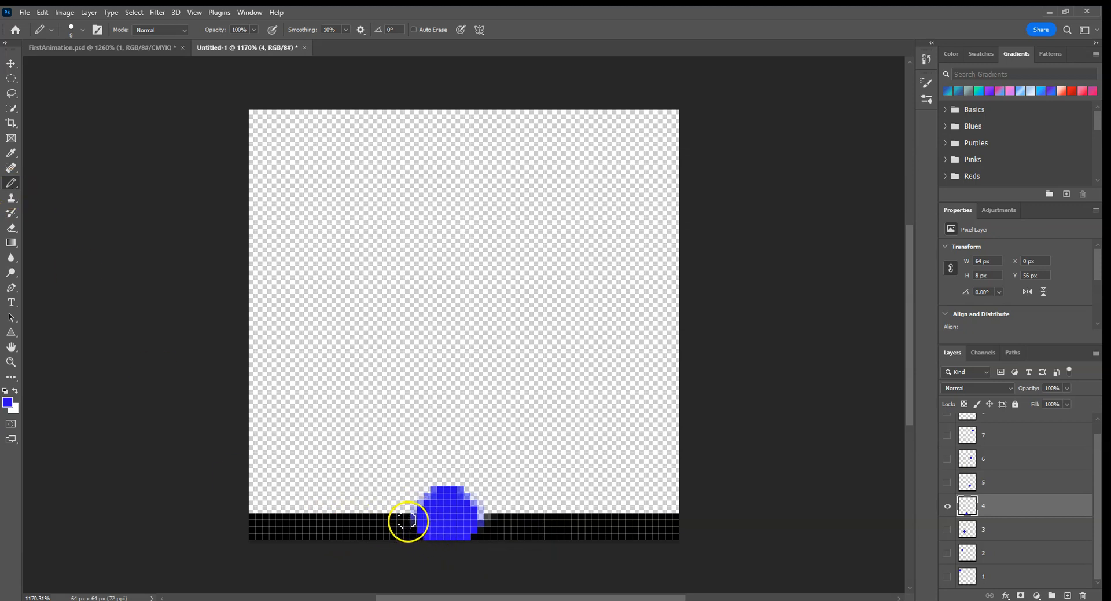
Step: Paint black over the bottom edge and lower sides of layer 4's ball with a 3 px Pencil
key(bracketleft)
key(bracketleft)
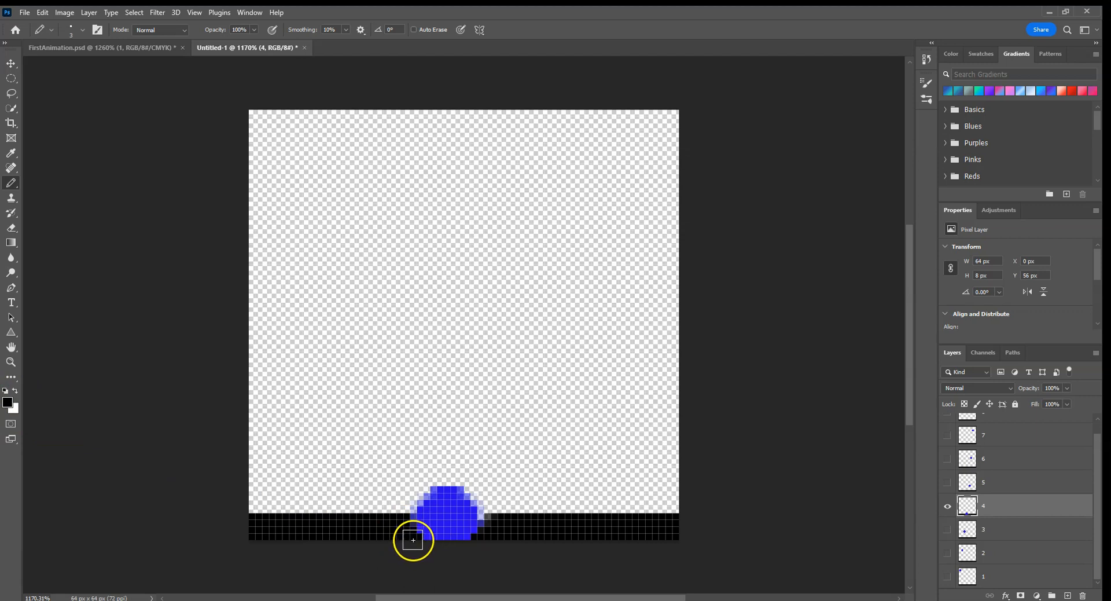
drag(412, 537, 442, 542)
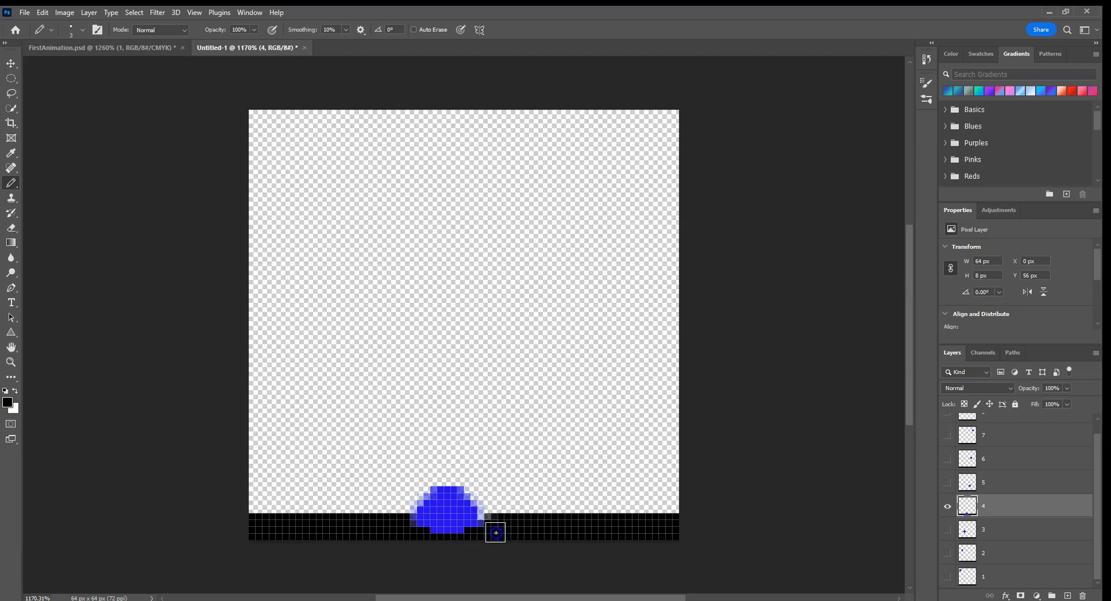
click(405, 529)
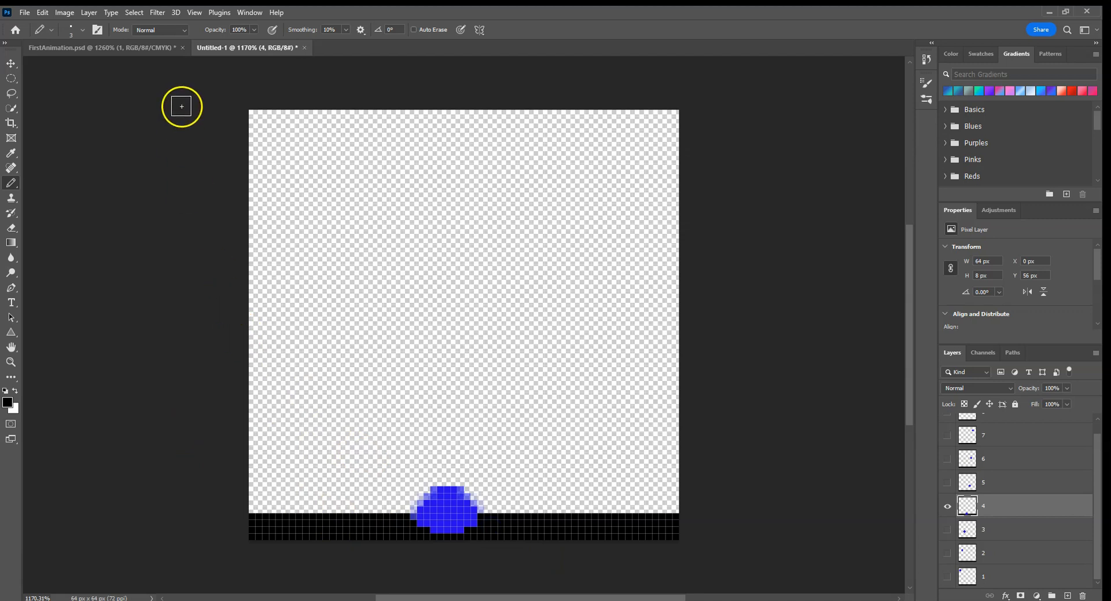
Step: Reopen the Timeline and make frame 8 show layer 8 instead of layer 4
click(242, 12)
click(293, 418)
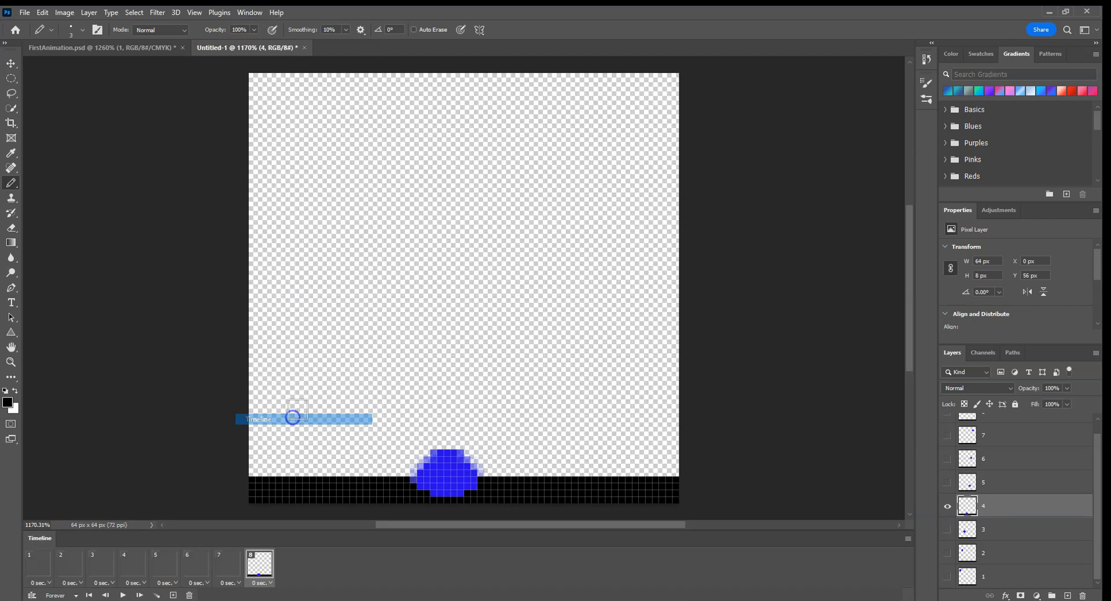
click(44, 557)
click(261, 565)
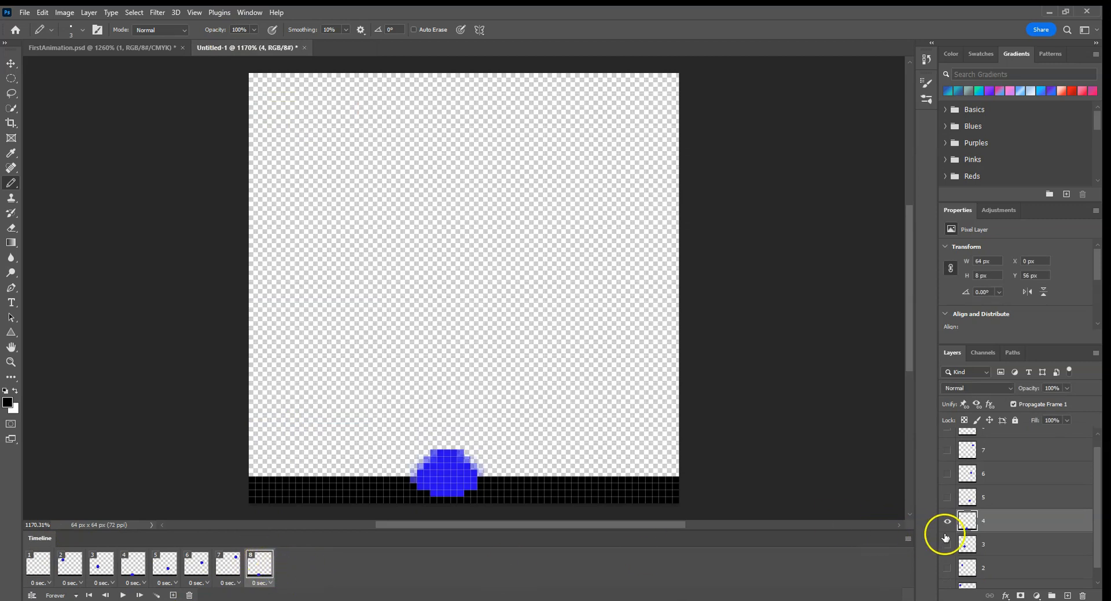
click(947, 520)
scroll(959, 467, up, 1)
click(949, 442)
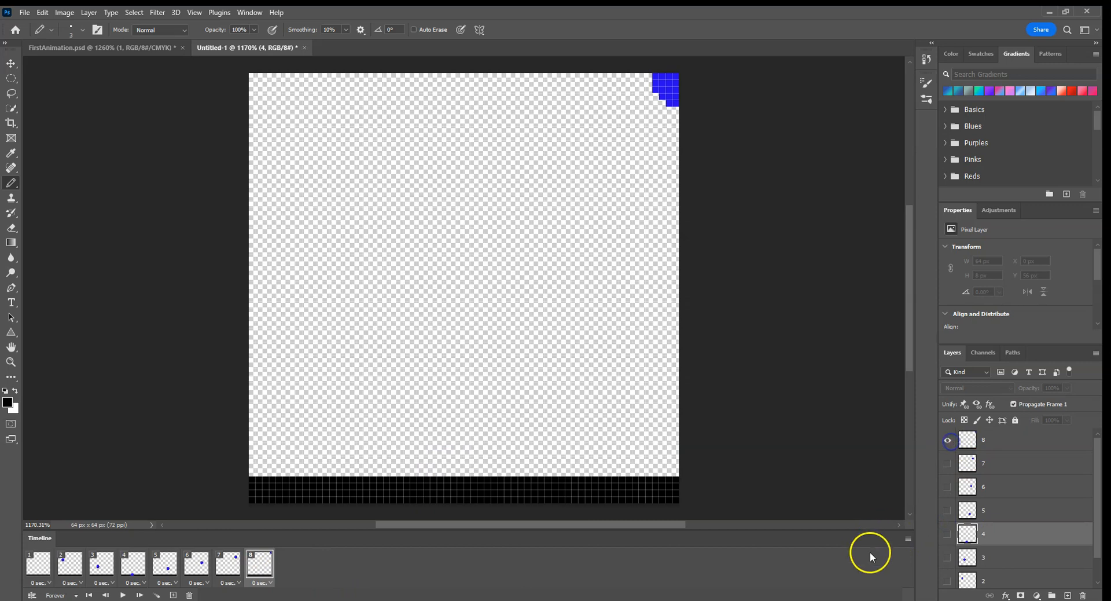
Step: Play the animation from frame 1 to check the reshaped ball in frame 4, and stop the playback
click(46, 559)
click(124, 595)
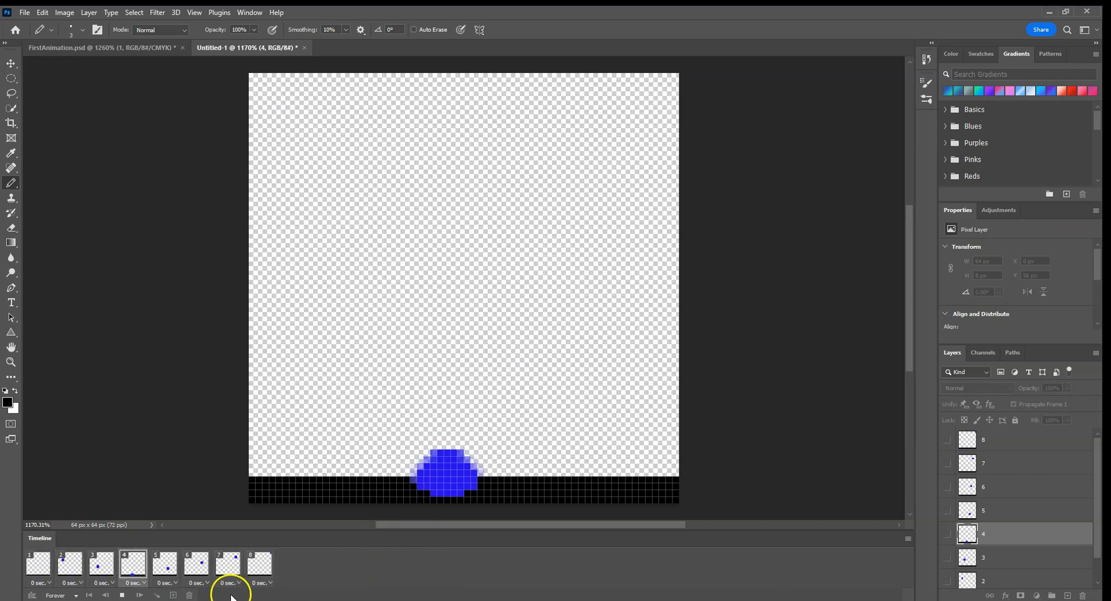
click(121, 595)
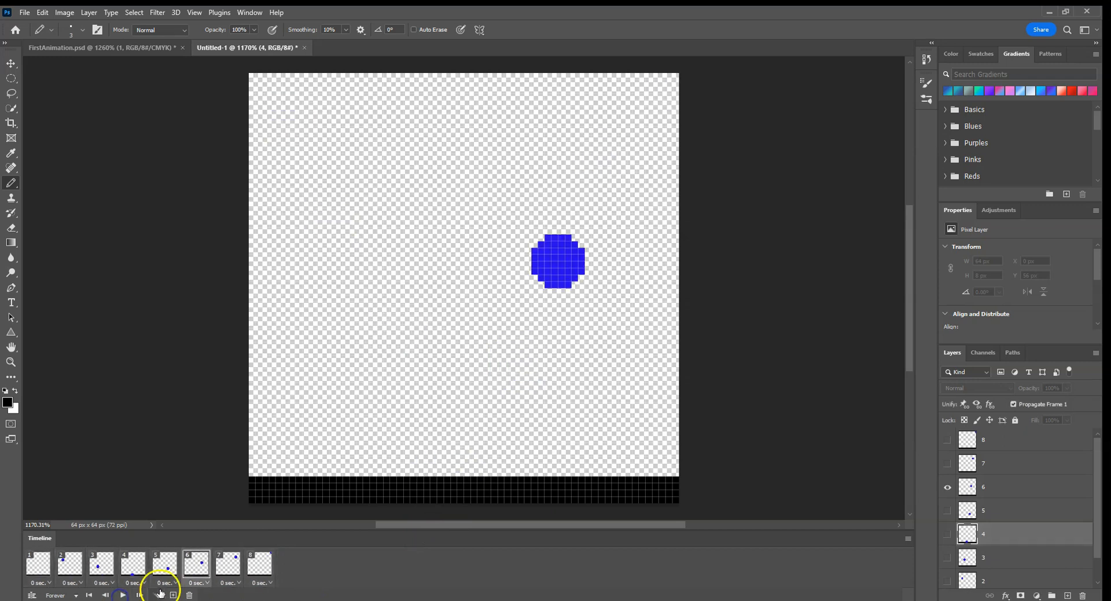
Step: Export the animation with Save for Web (Legacy) as a GIF looping Forever, saved as BouncingBall in the Documents folder
click(24, 12)
mouse_move(44, 192)
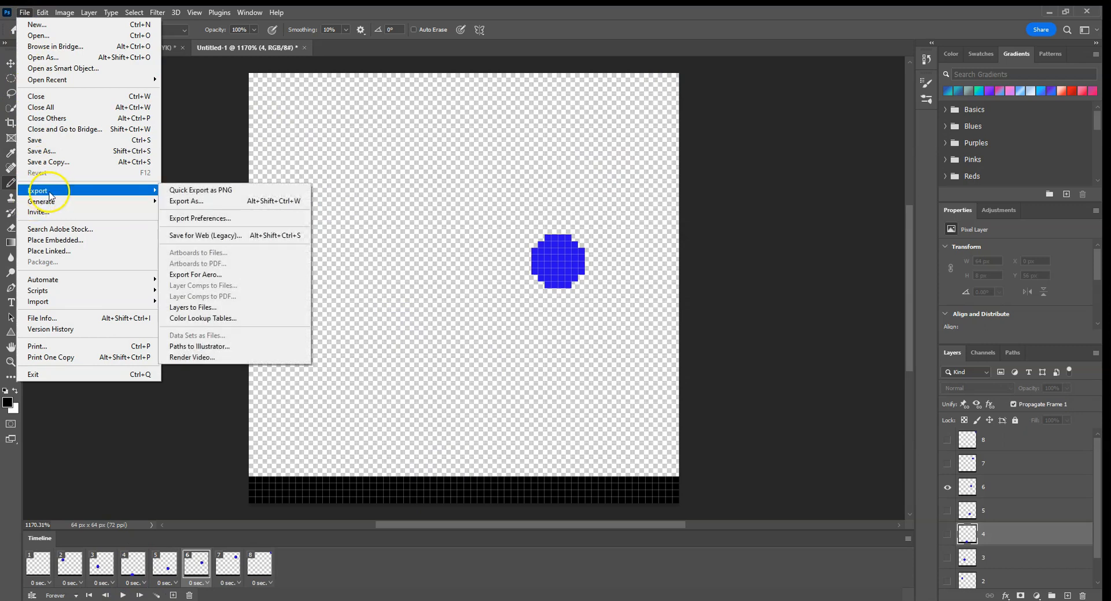
click(205, 235)
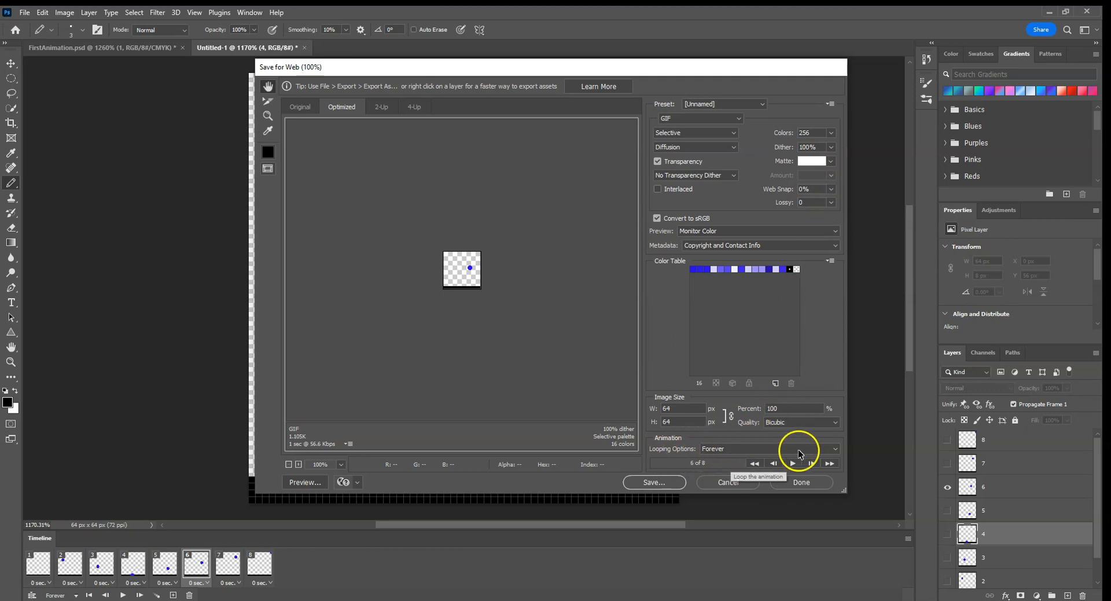
click(837, 449)
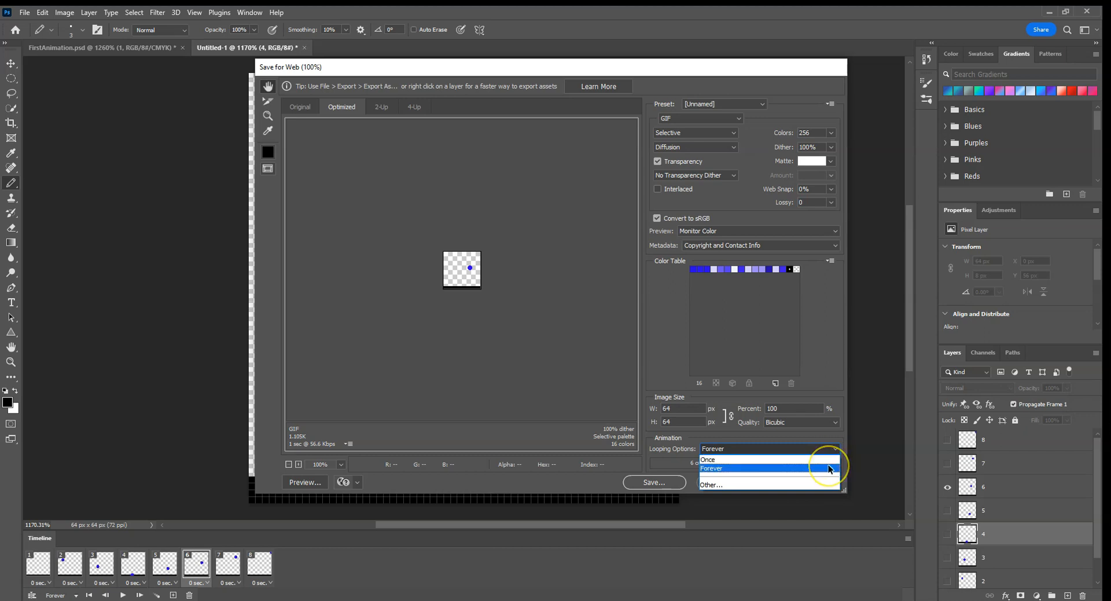
click(830, 468)
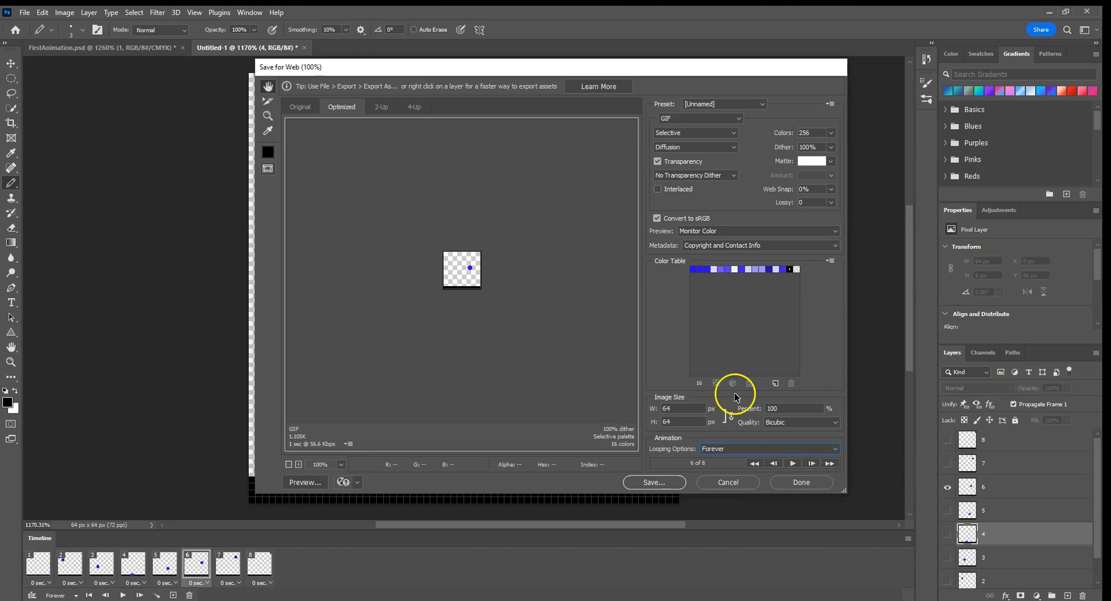
click(650, 483)
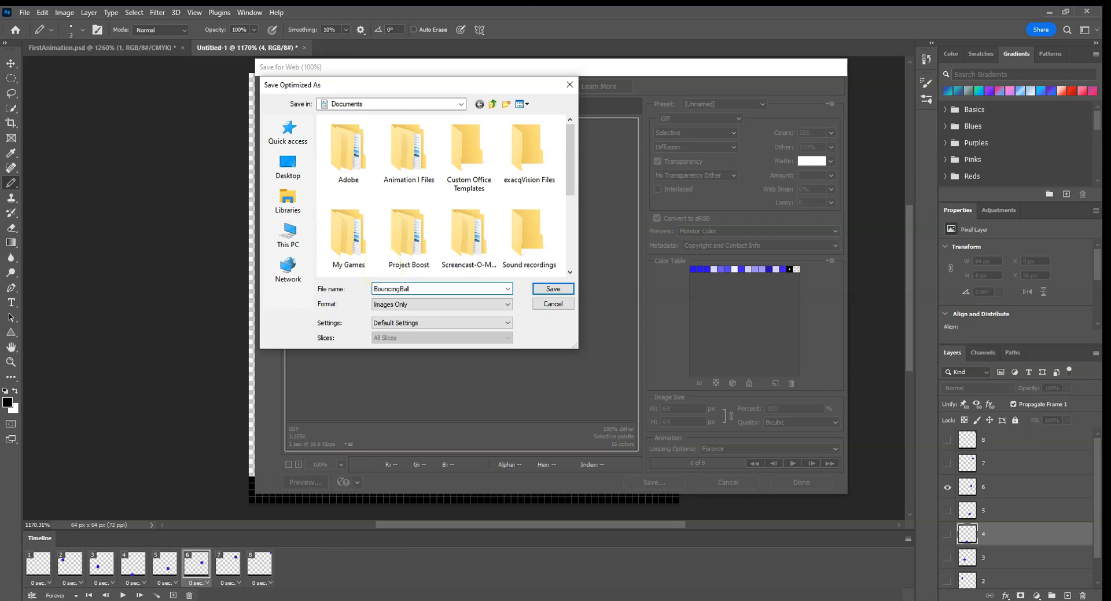
click(553, 290)
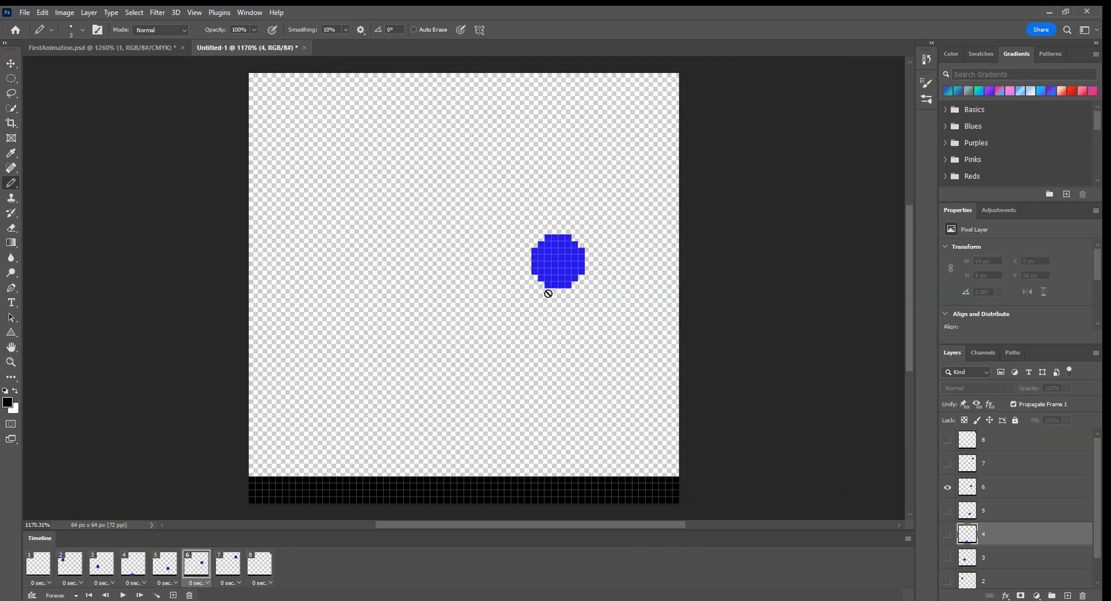